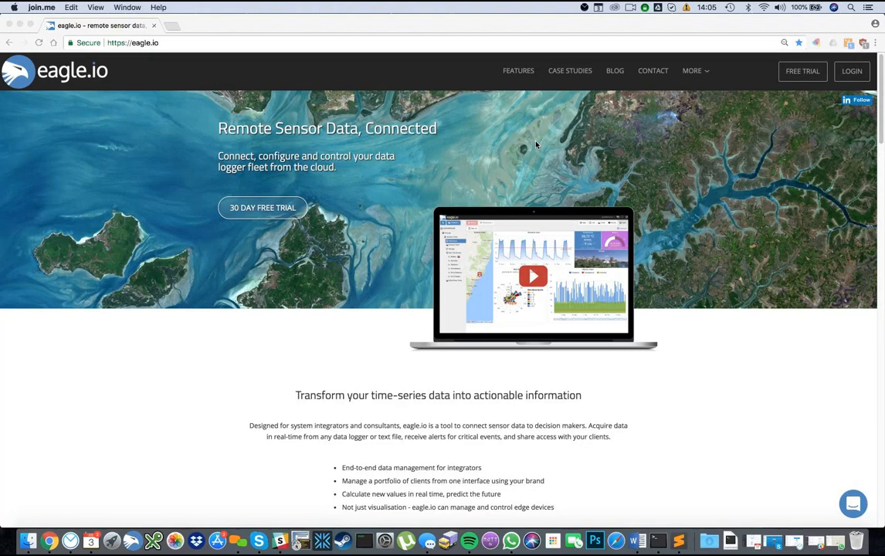
Log in to the eagle.io demo account and switch the Coal Seam Gas workspace map to satellite imagery.
left_click(851, 70)
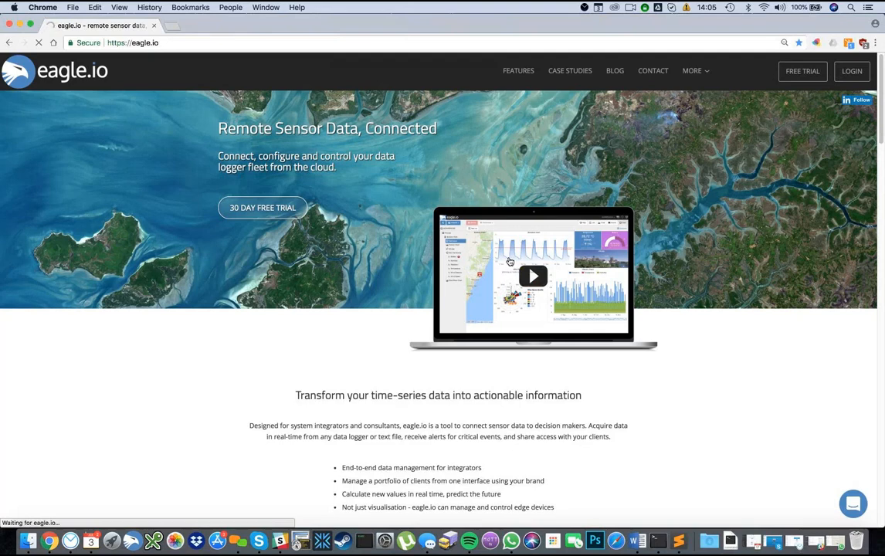
left_click(851, 71)
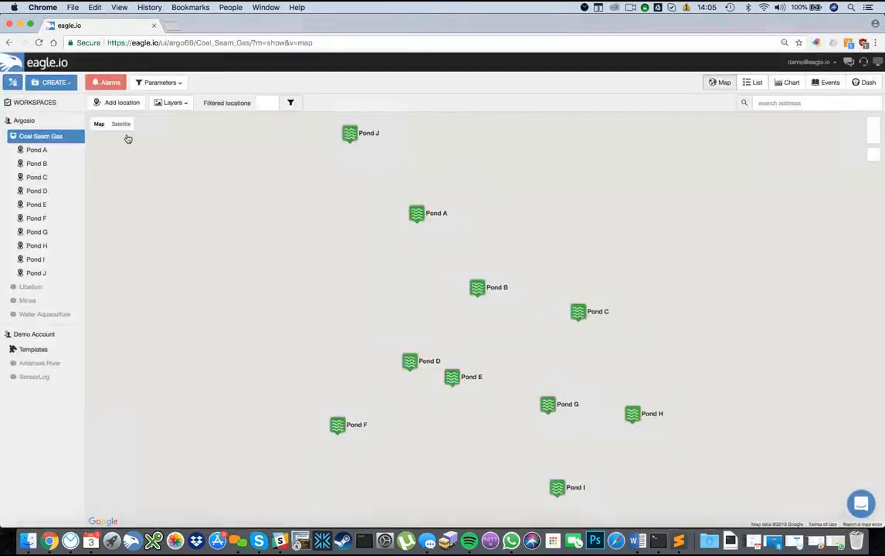
left_click(121, 124)
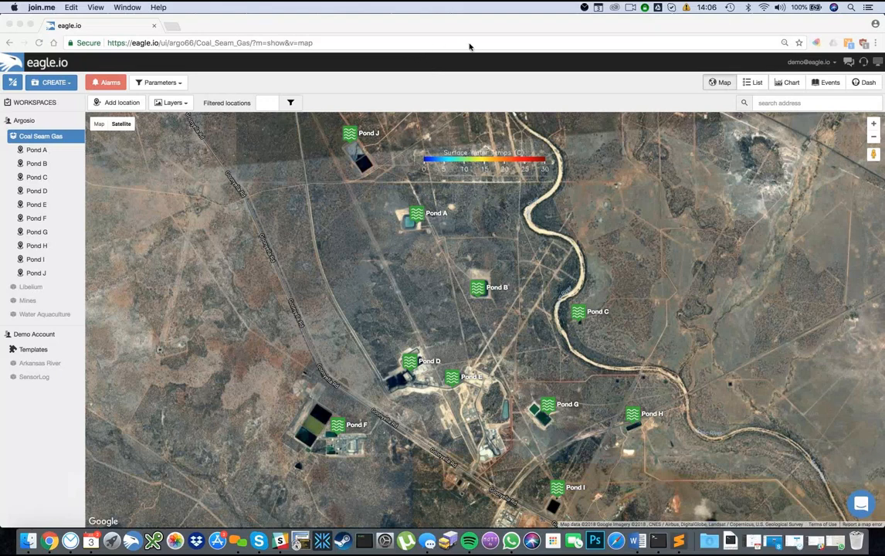
left_click(586, 42)
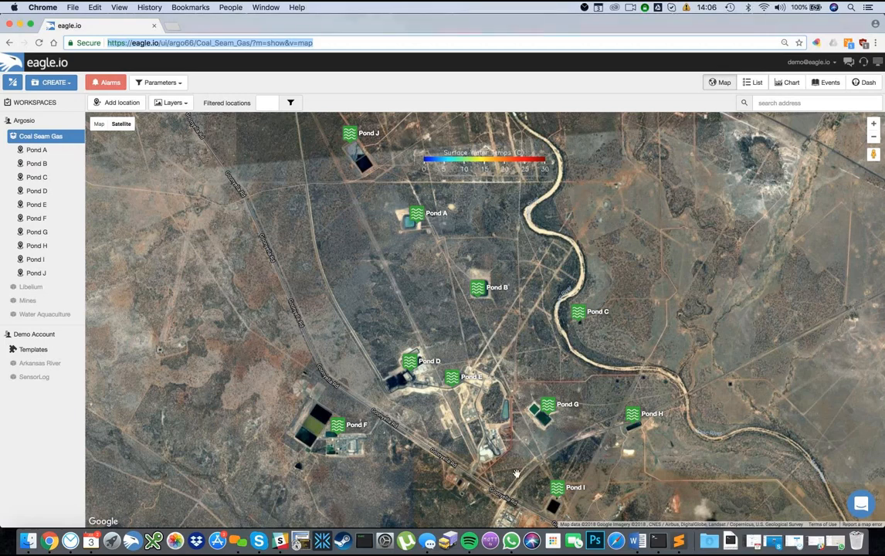
Inspect the latest sensor readings of ponds such as Pond A and Pond J from their map markers.
left_click(415, 216)
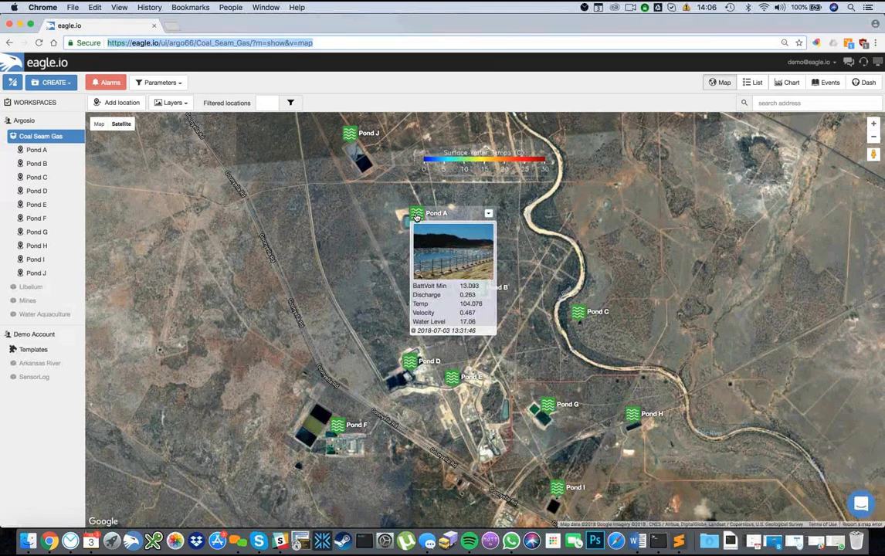
left_click(351, 135)
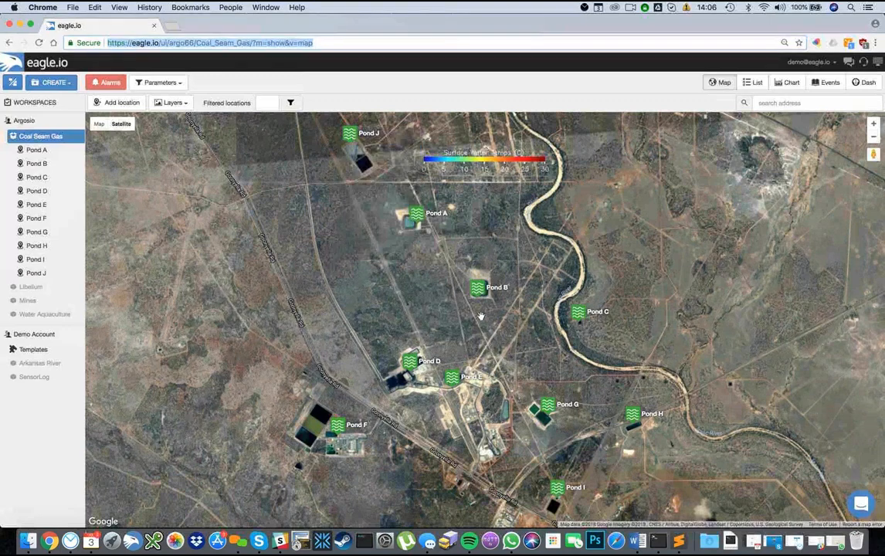
scroll(479, 310, "up", 2)
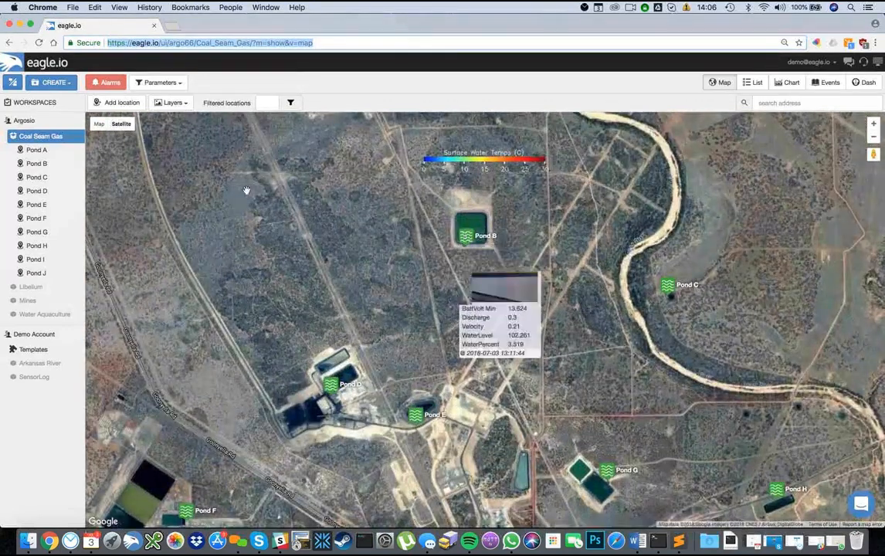
Collapse and re-expand the Coal Seam Gas workspace tree, and show Pond A on the map.
left_click(3, 137)
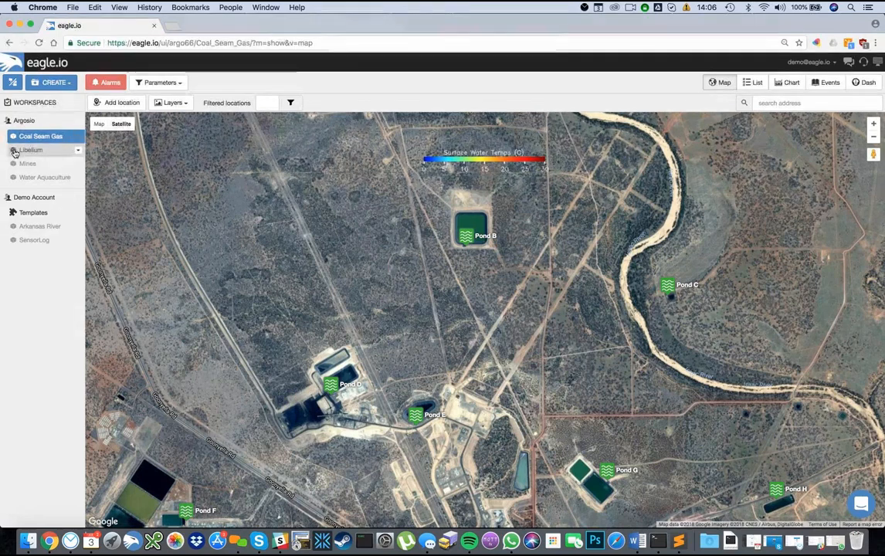
left_click(14, 138)
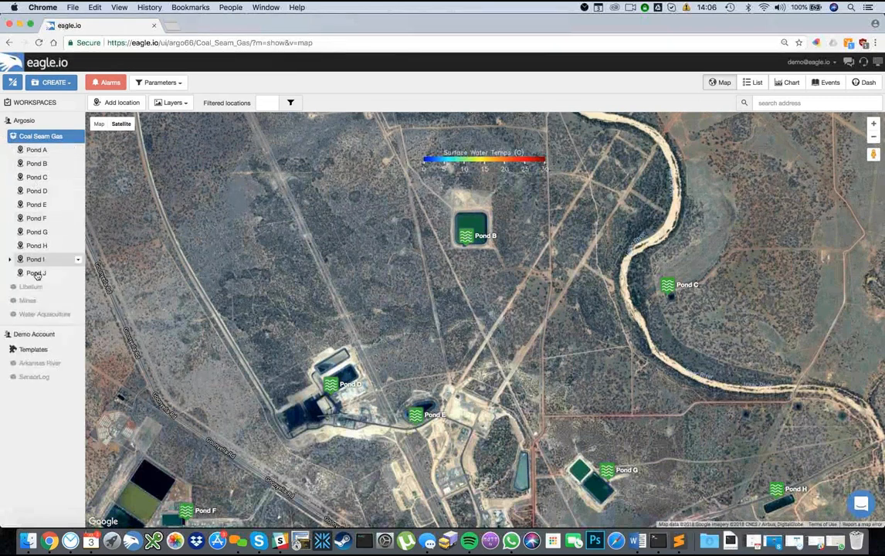
left_click(36, 152)
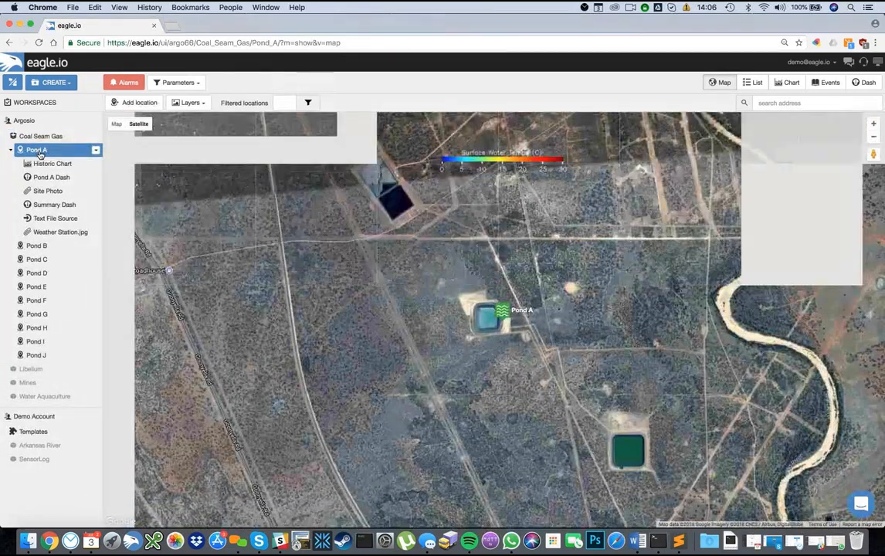
left_click(503, 311)
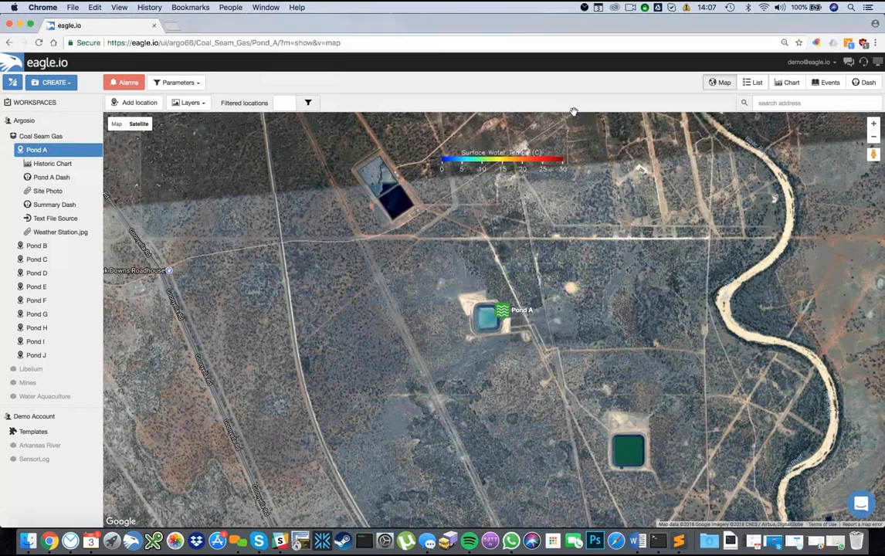
Review Pond A's parameters and its file attachments in list view.
left_click(753, 83)
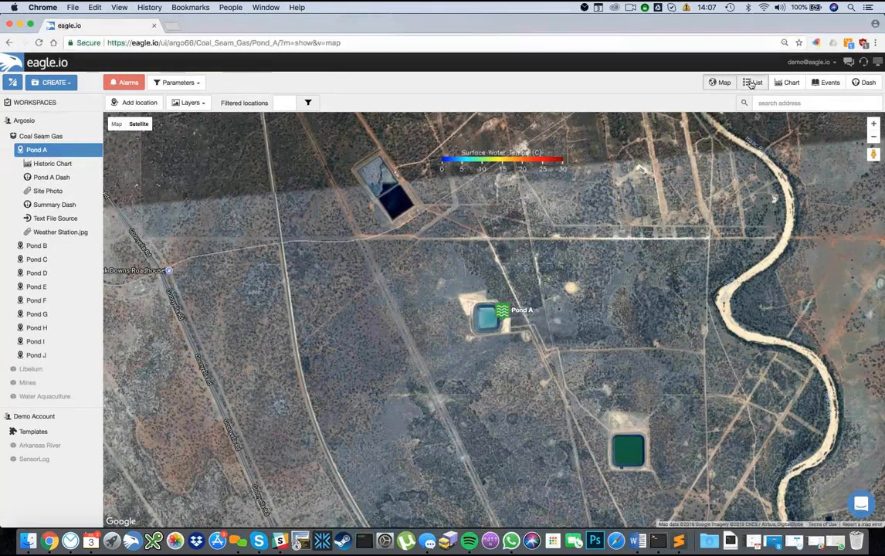
left_click(796, 103)
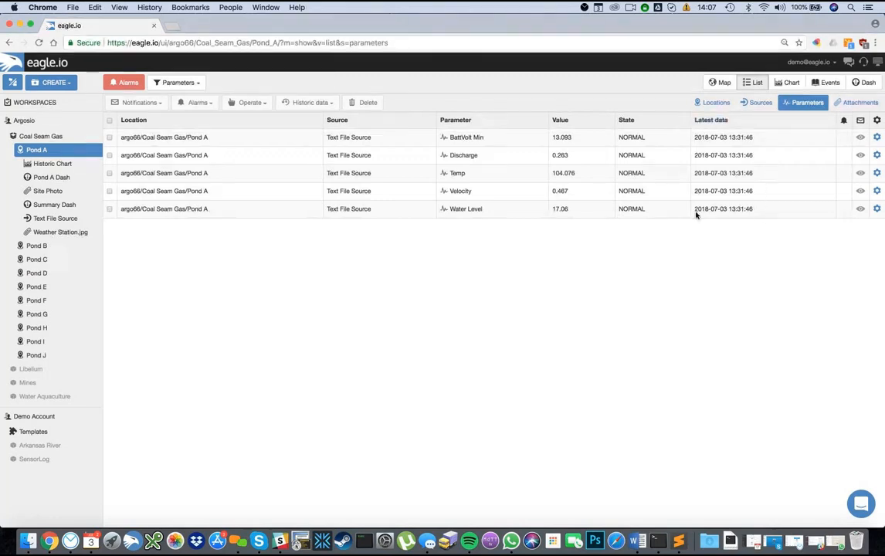
left_click(862, 103)
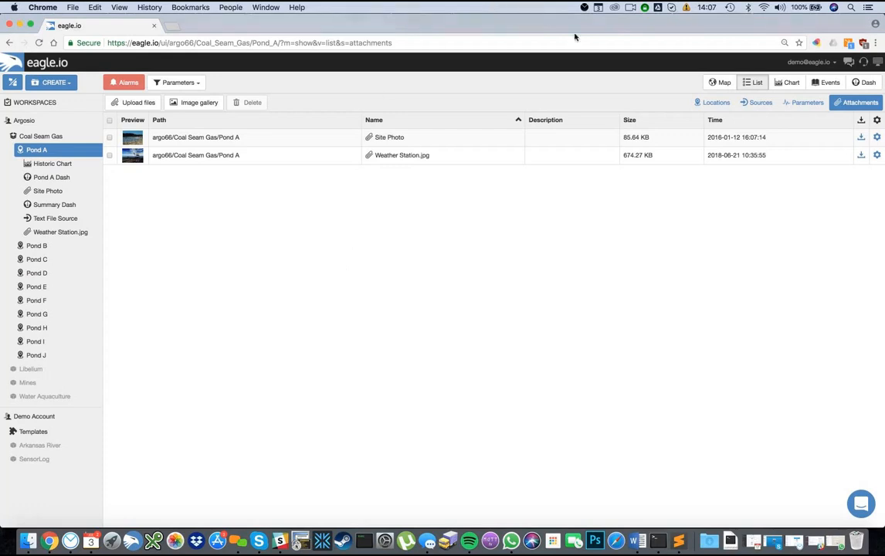
Upload the Text File Source CSV export from the desktop to Pond A's attachments, moving the browser window aside and back.
left_click_drag(568, 30, 545, 32)
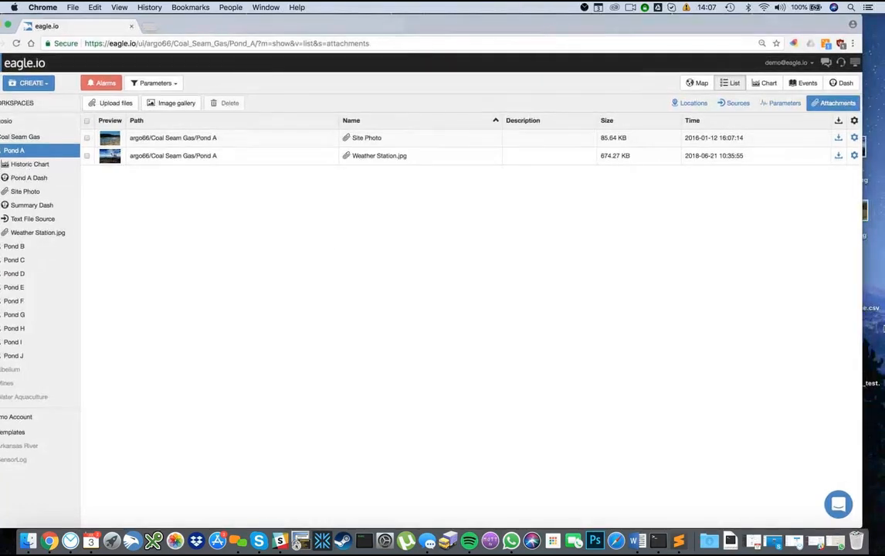
left_click_drag(870, 310, 429, 279)
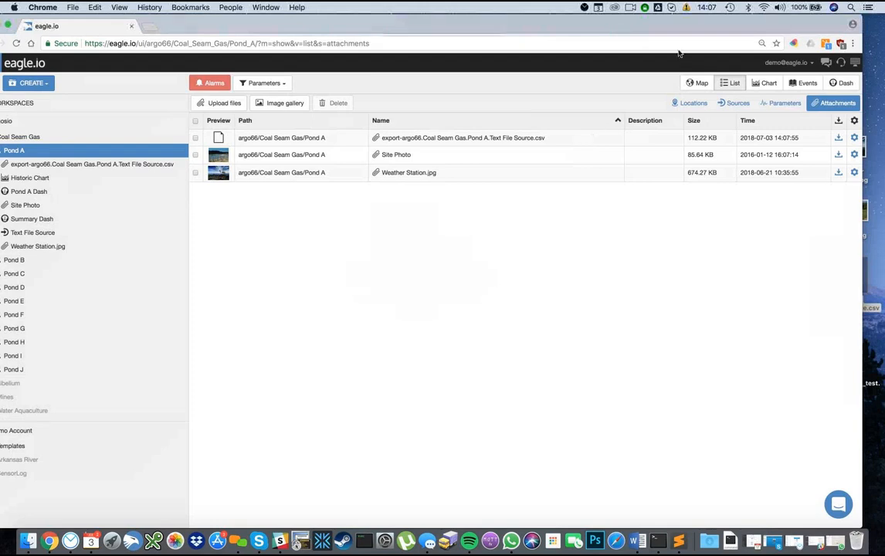
left_click_drag(649, 27, 657, 26)
Chart Pond A's last 7 days by location and by parameter, and examine the individual parameter charts.
left_click(772, 83)
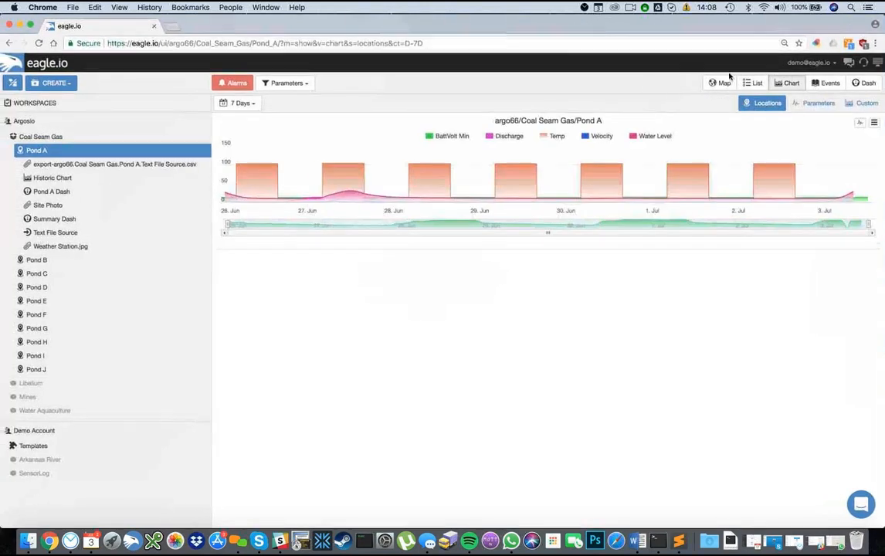
left_click(816, 103)
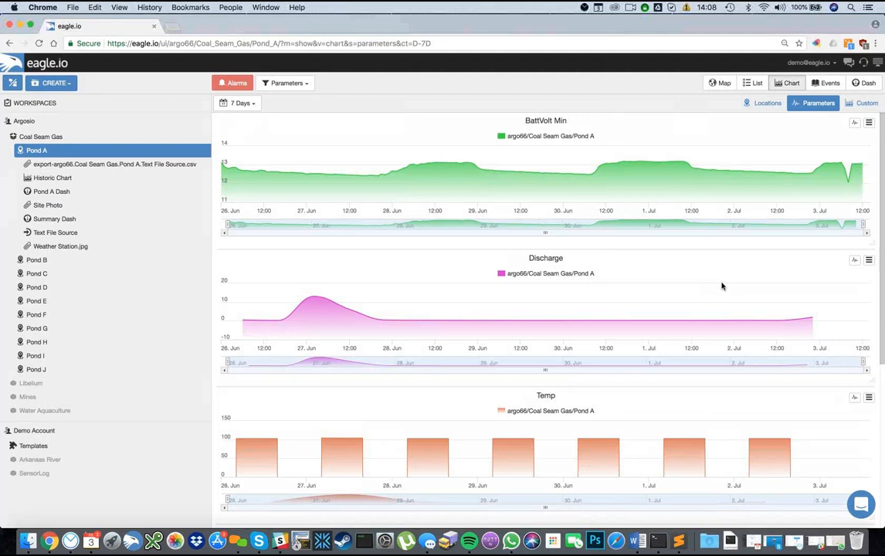
scroll(718, 377, "down", 1)
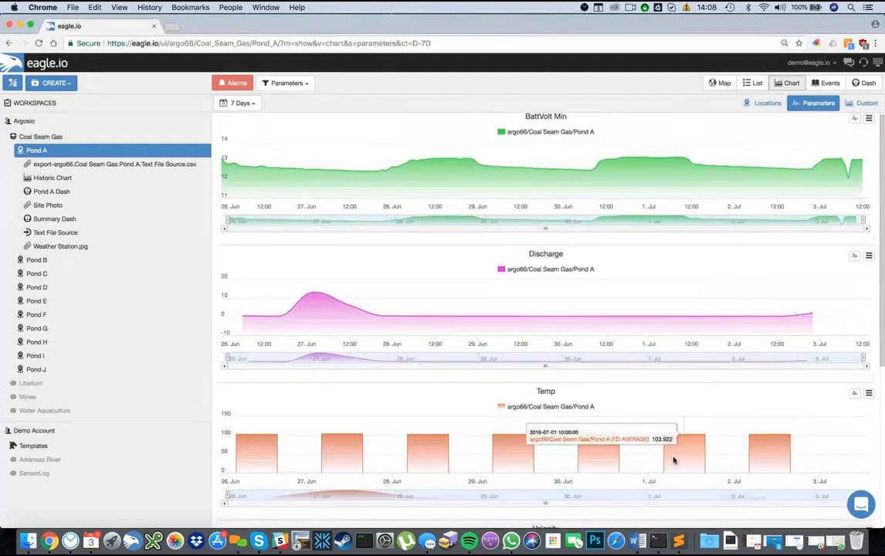
scroll(635, 305, "down", 1)
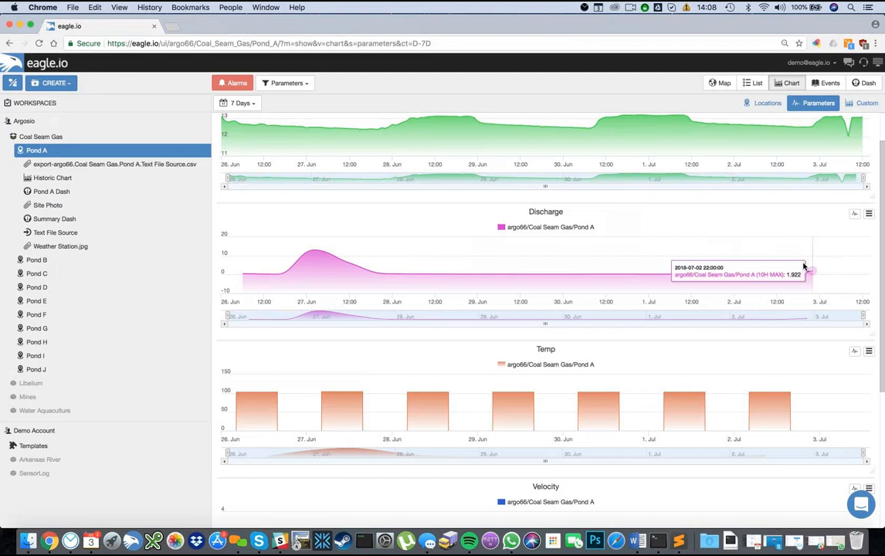
scroll(711, 253, "up", 1)
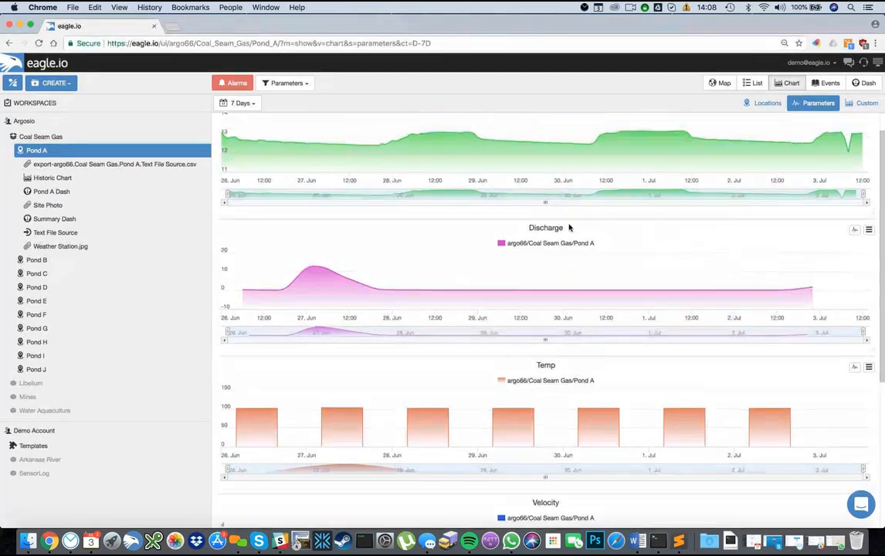
Show Pond A's custom Historic Chart and enlarge it vertically.
left_click(862, 104)
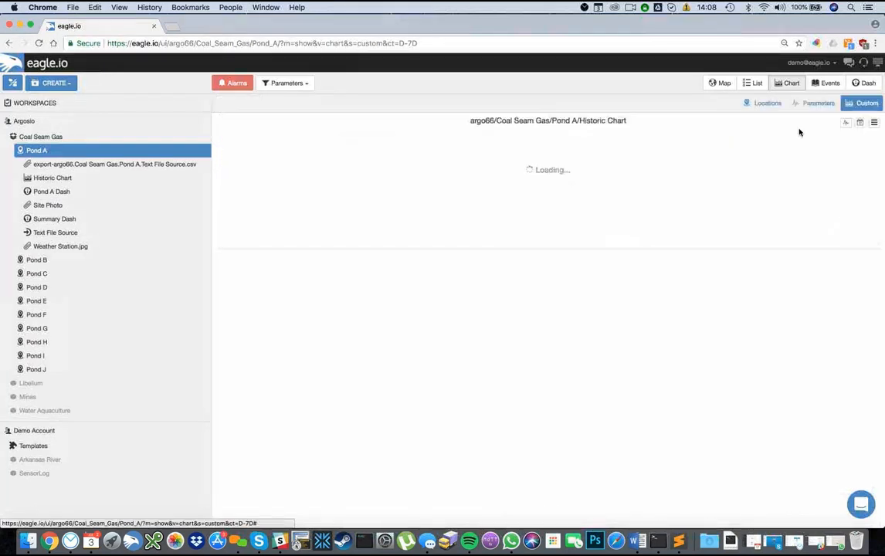
left_click_drag(882, 247, 859, 332)
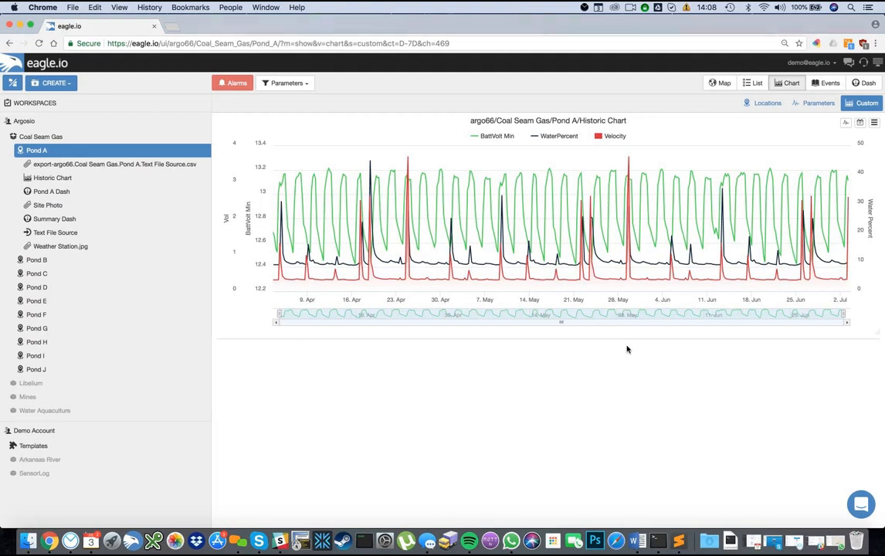
Examine Pond A's event log, including node changes, state changes and notification entries.
left_click(829, 86)
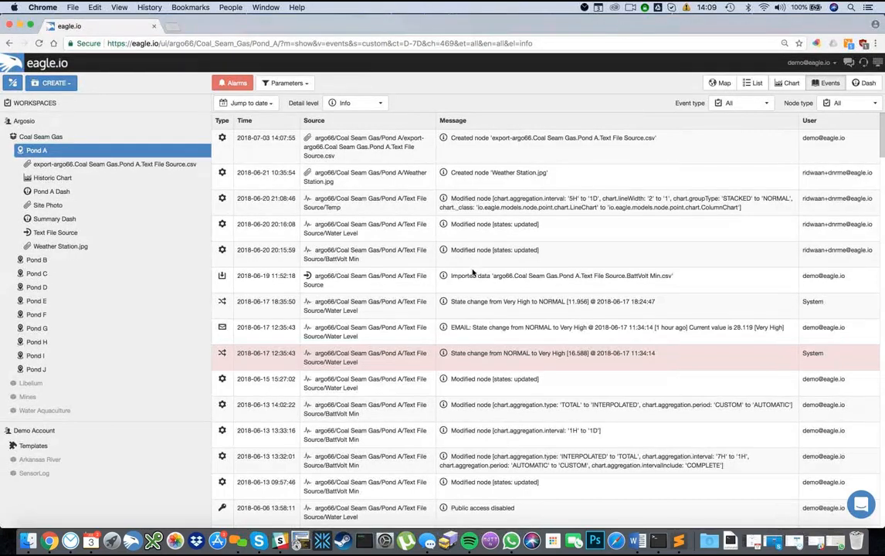
scroll(489, 282, "down", 1)
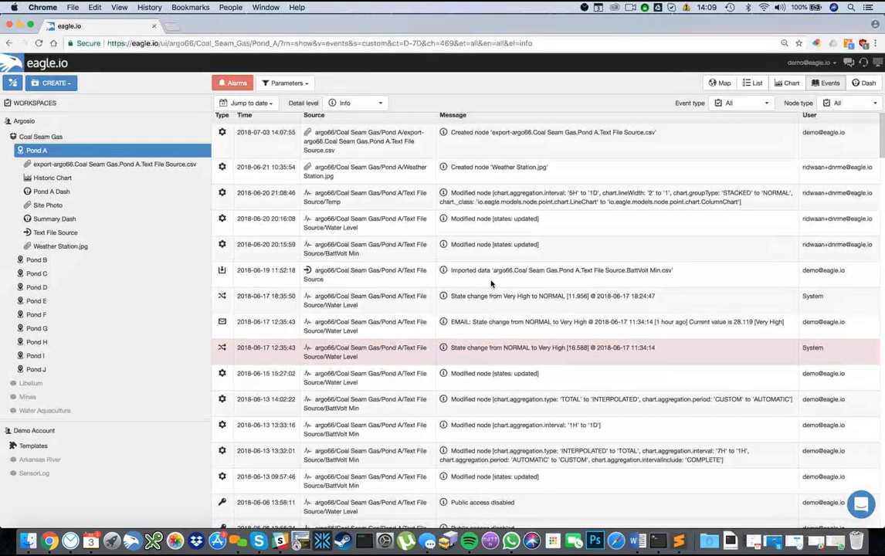
scroll(491, 283, "down", 2)
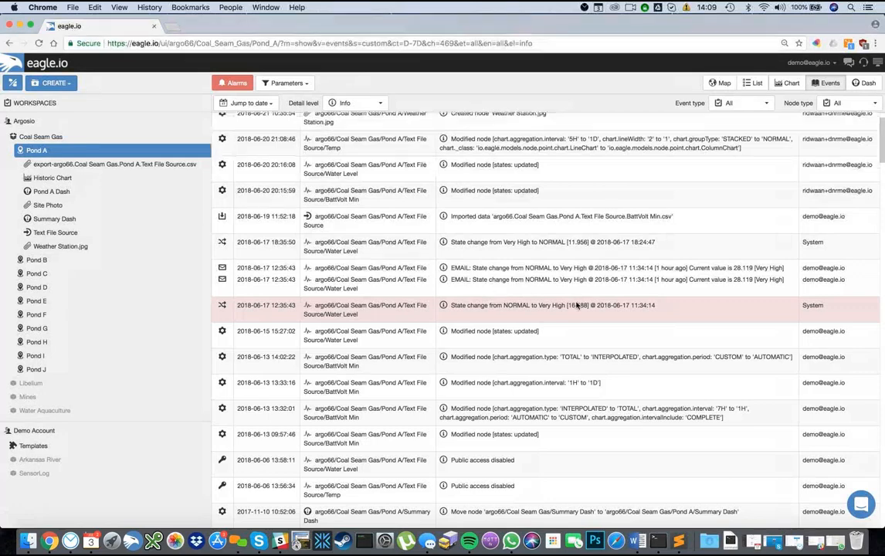
scroll(576, 306, "down", 5)
scroll(578, 306, "down", 15)
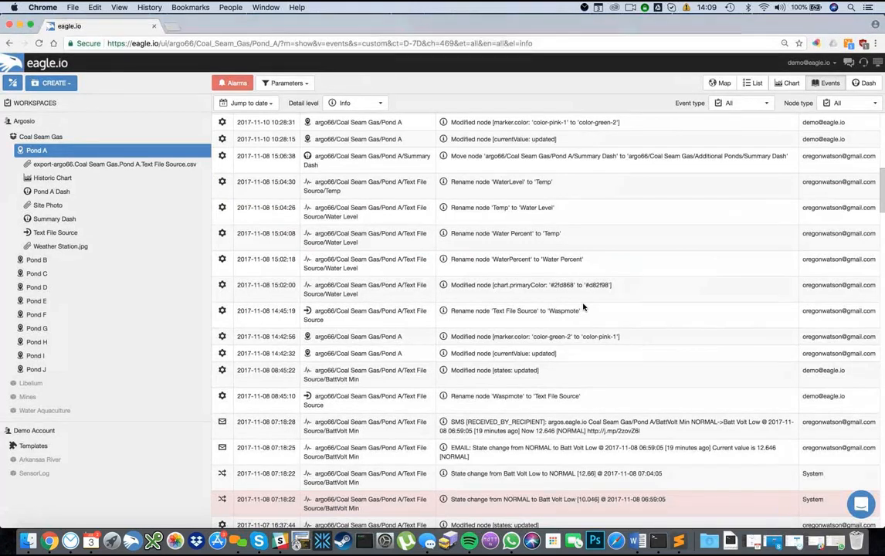
scroll(583, 306, "up", 8)
scroll(582, 305, "up", 6)
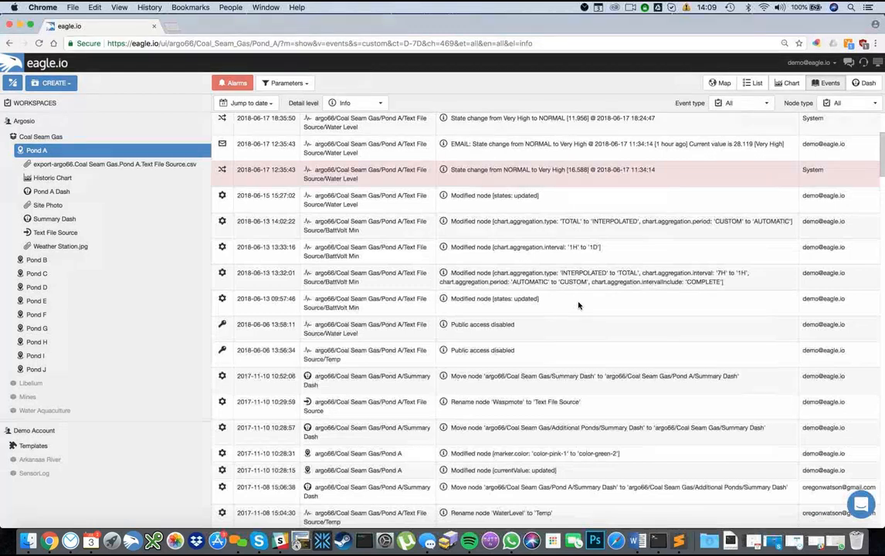
Show Pond A's dashboards and open Pond A Dash.
left_click(863, 83)
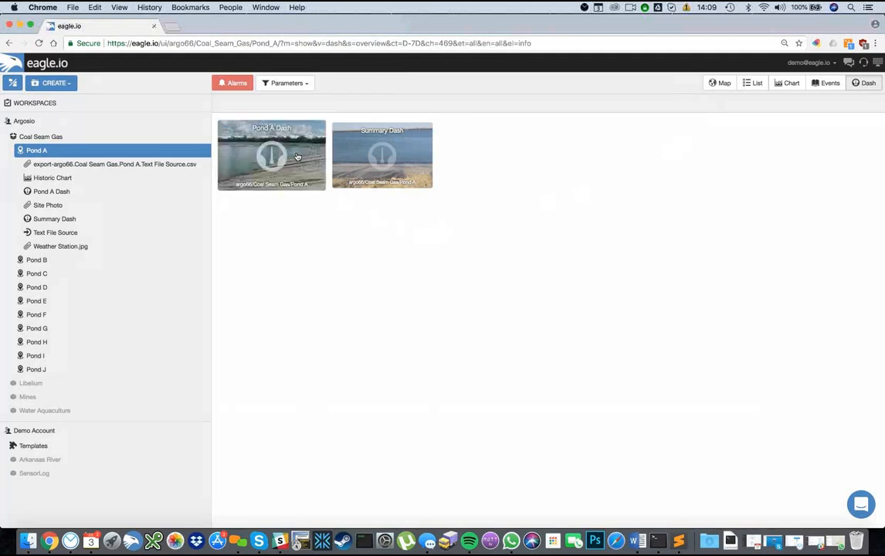
left_click(298, 156)
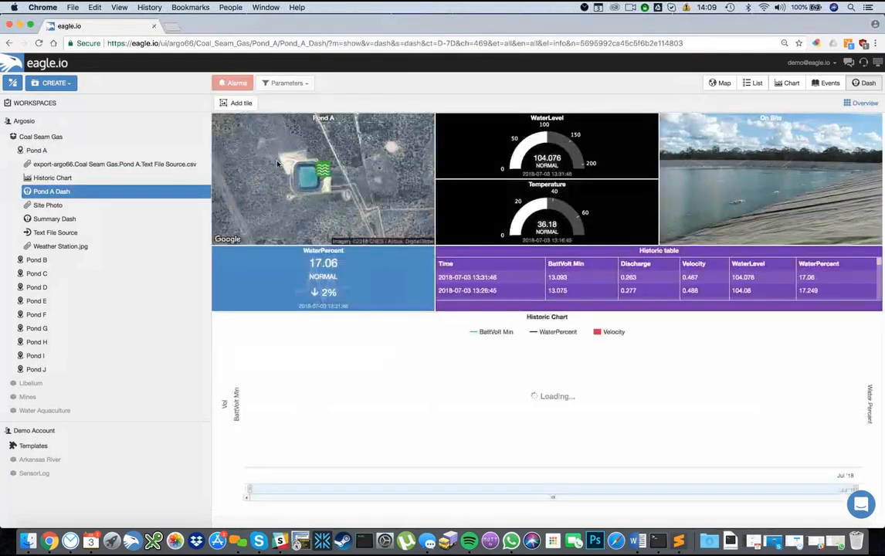
Permanently delete the attachment export-argo66.Coal Seam Gas.Pond A.Text File Source.csv from Pond A.
right_click(141, 170)
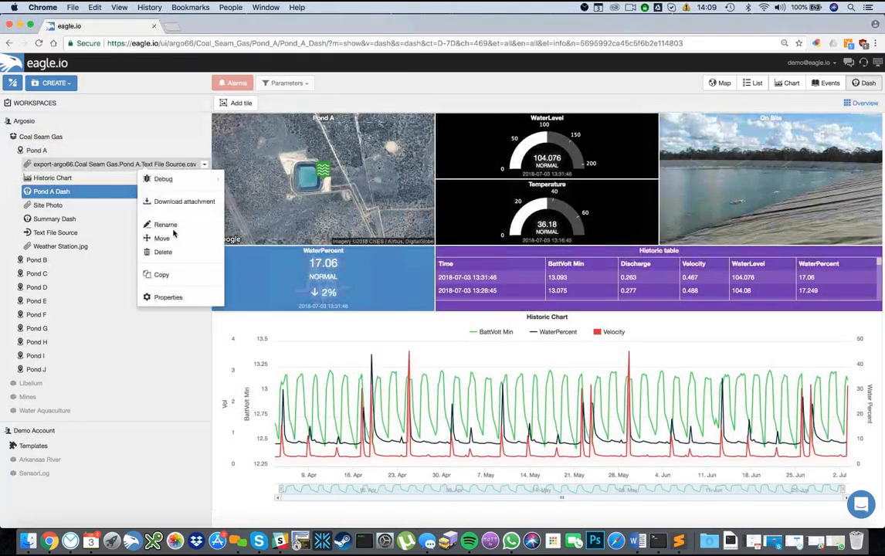
left_click(189, 253)
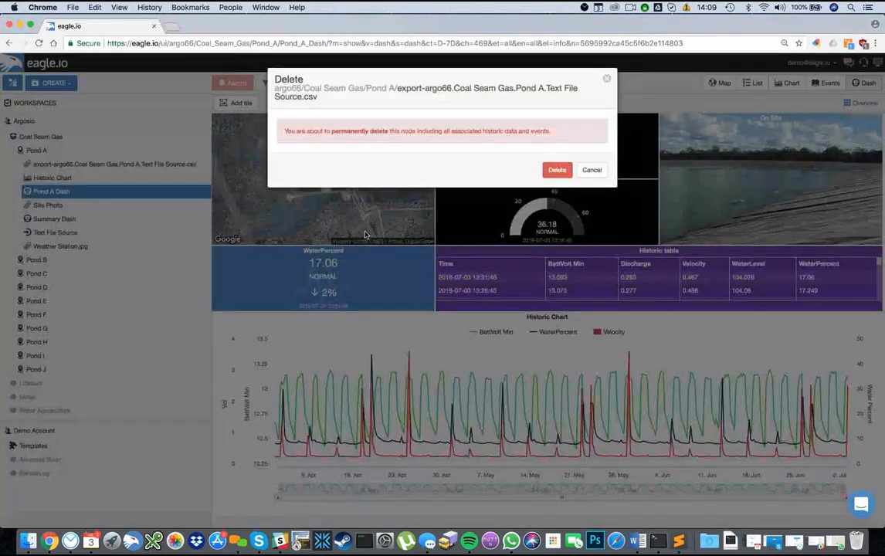
left_click(557, 170)
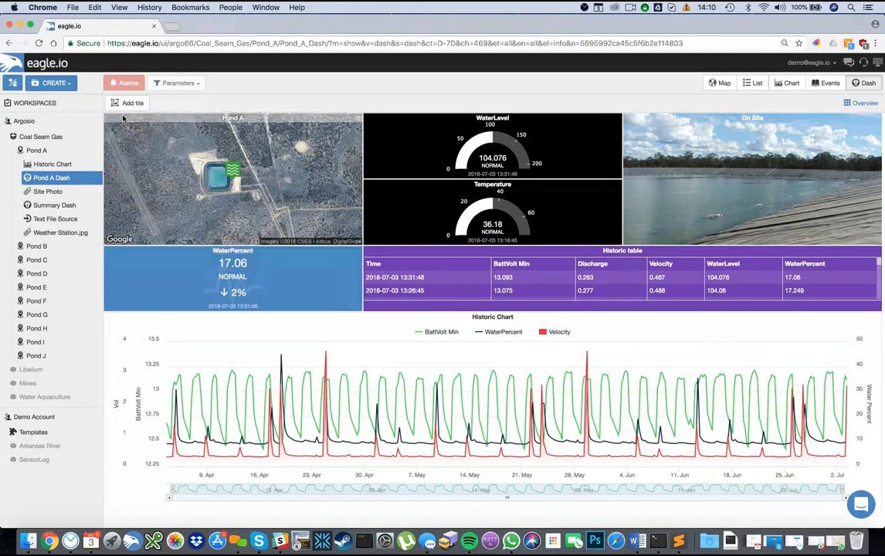
Return to Pond A's dashboard overview and open Summary Dash.
left_click(866, 85)
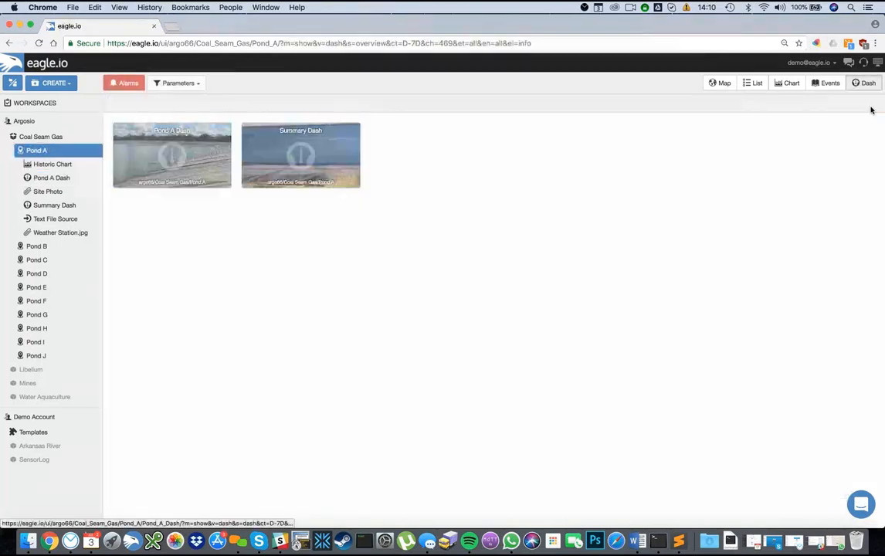
left_click(330, 170)
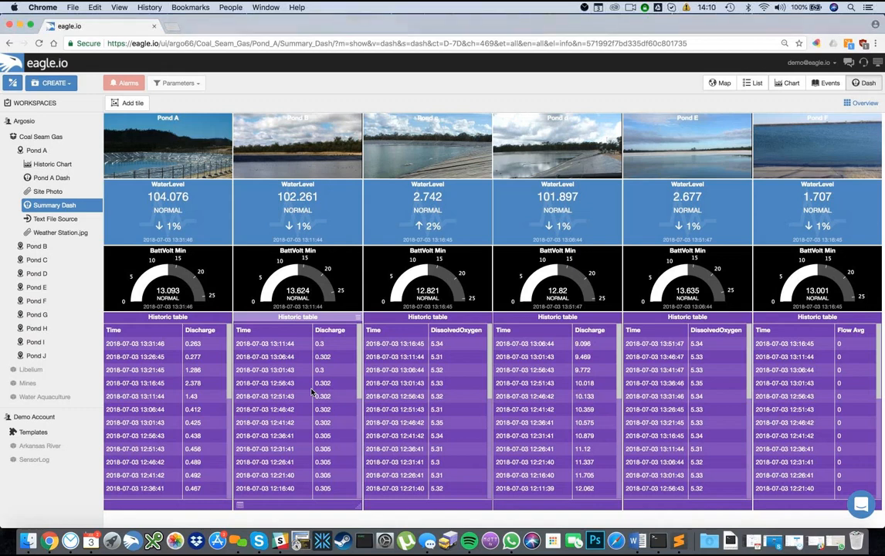
Collapse the Coal Seam Gas workspace, create a new workspace and name it Green Creek Project.
left_click(4, 138)
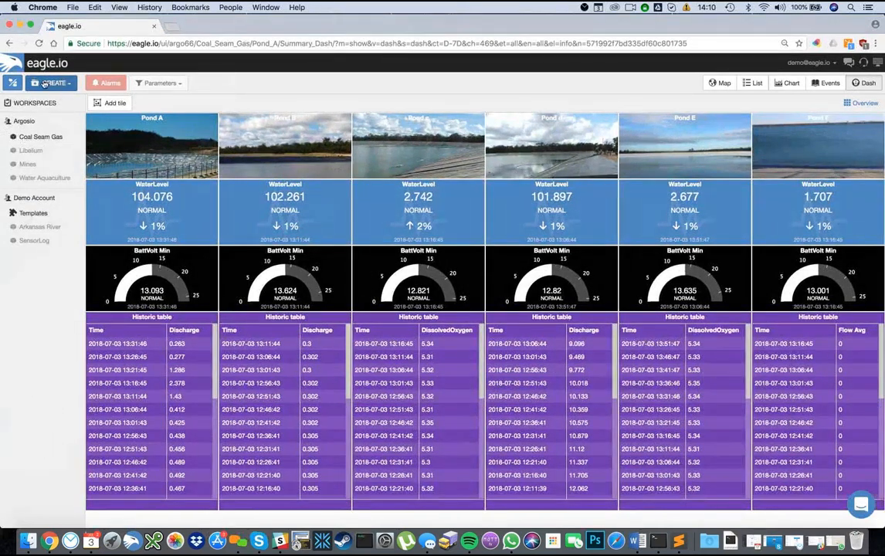
left_click(56, 82)
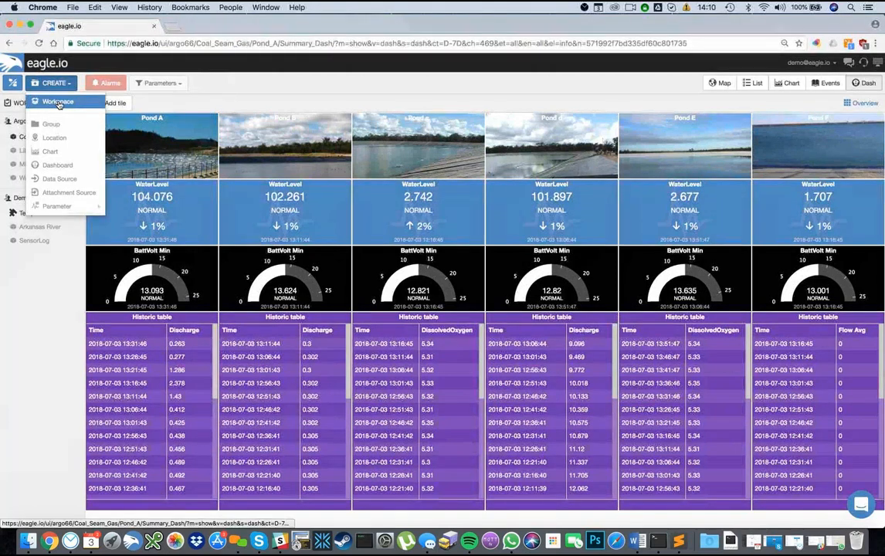
left_click(52, 103)
right_click(55, 257)
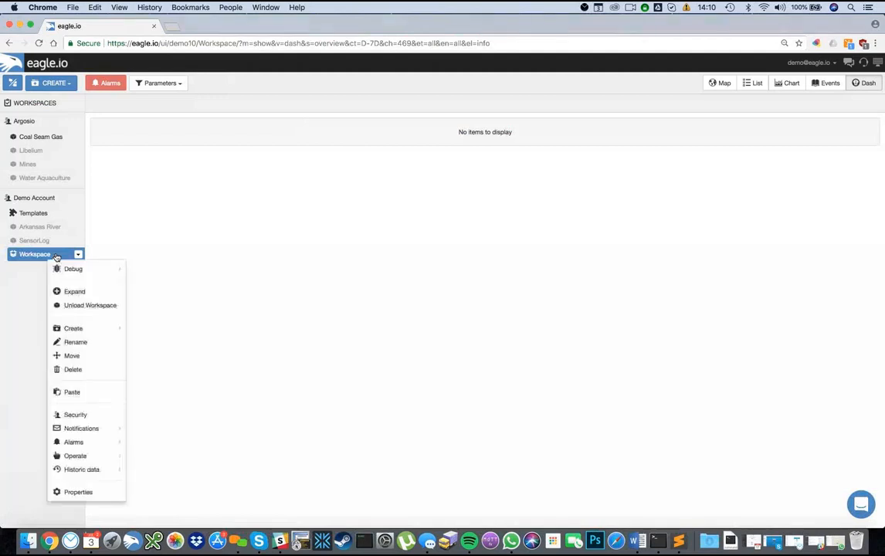
left_click(85, 341)
type("S")
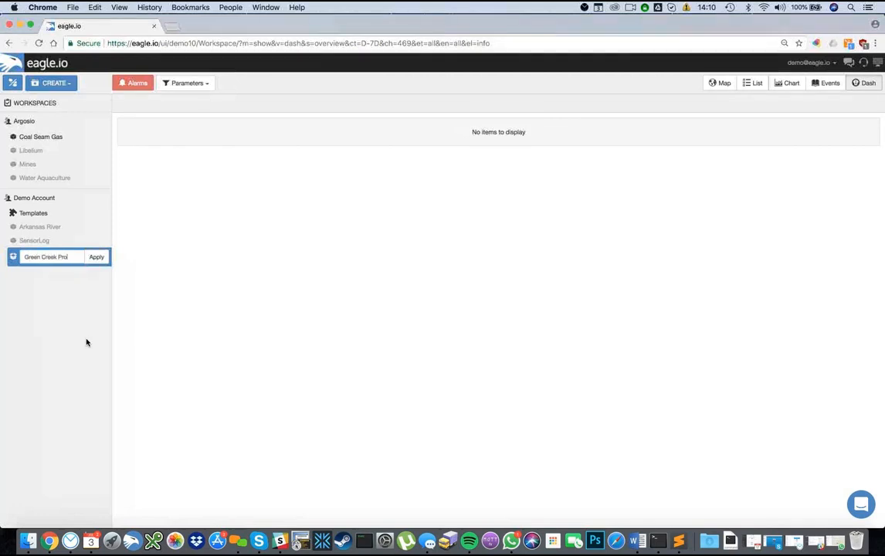
left_click(96, 257)
Create a location inside the Green Creek Project workspace.
right_click(48, 246)
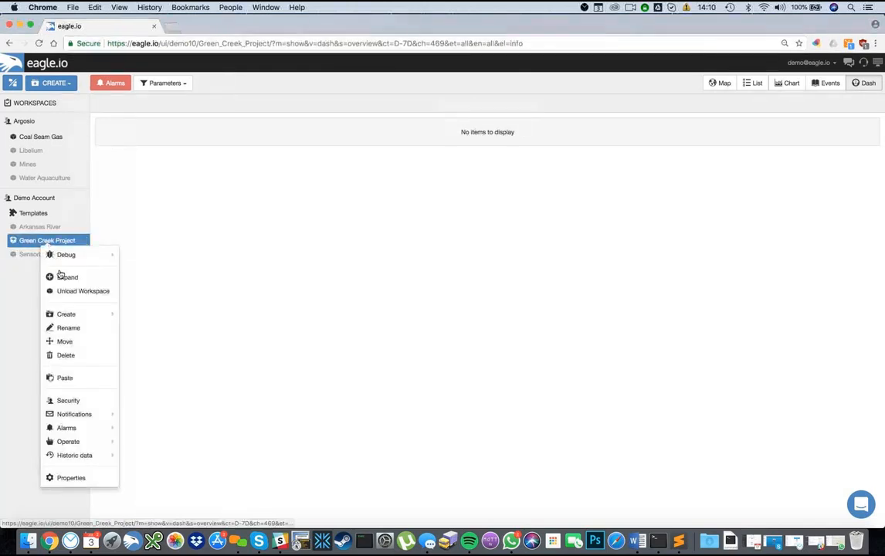
mouse_move(69, 317)
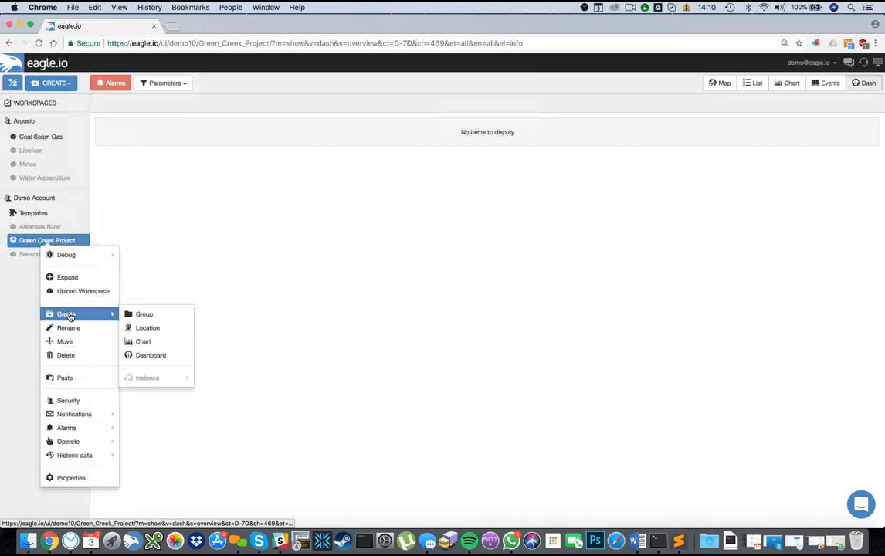
left_click(146, 328)
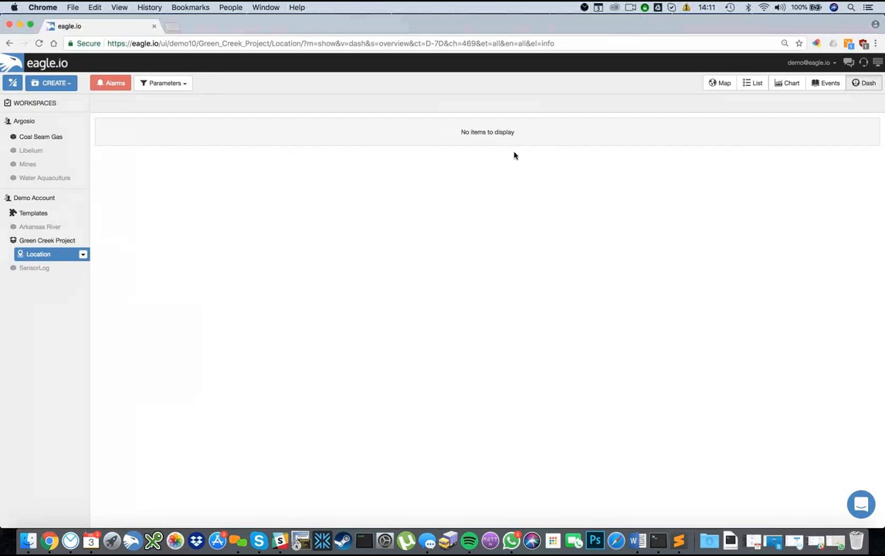
Place the new location on the map just south of Sunshine Coast, north of Brisbane.
left_click(713, 85)
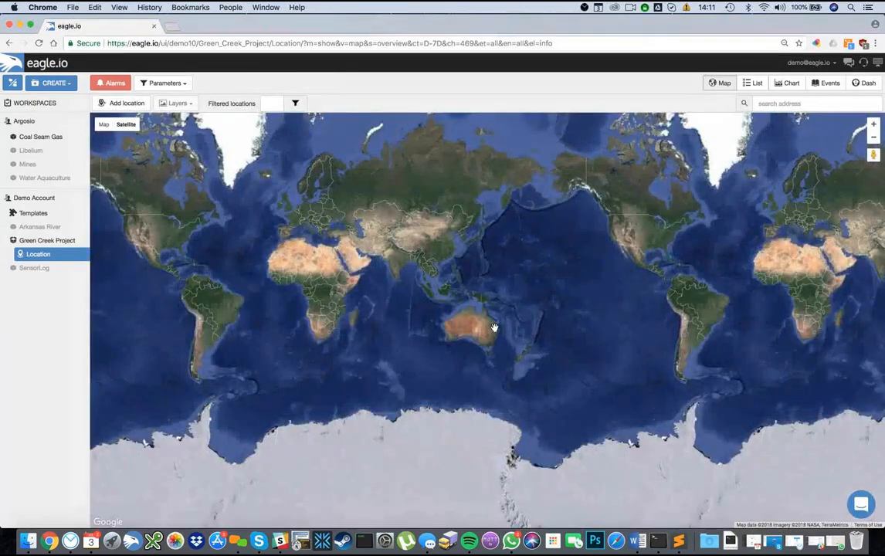
scroll(494, 330, "up", 2)
scroll(497, 333, "up", 4)
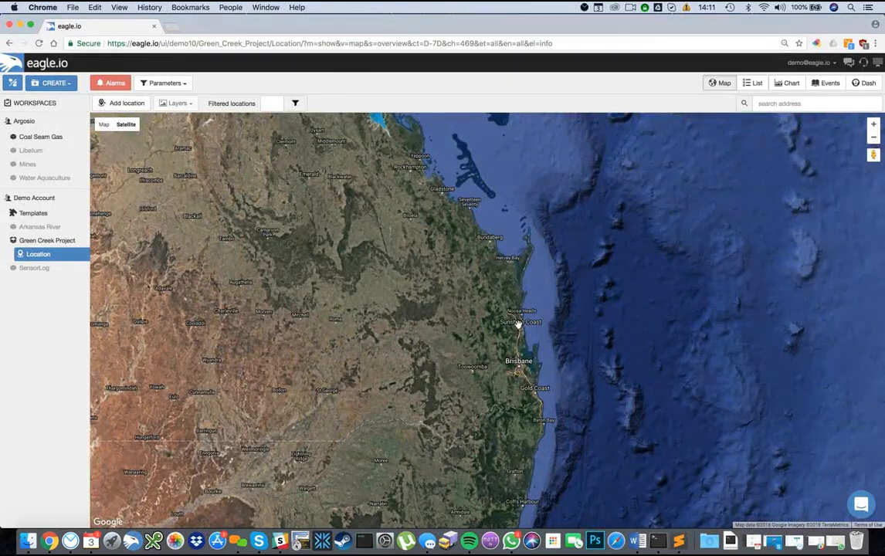
left_click_drag(504, 331, 428, 305)
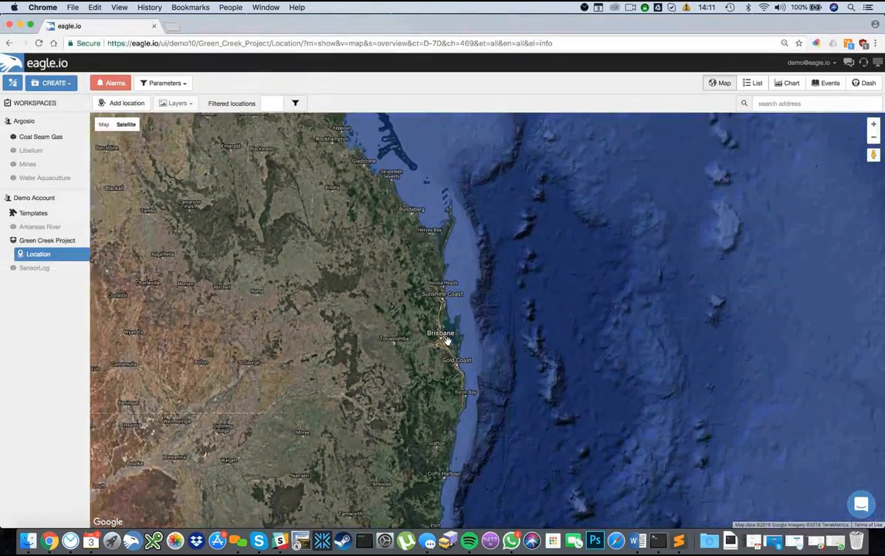
scroll(446, 340, "up", 1)
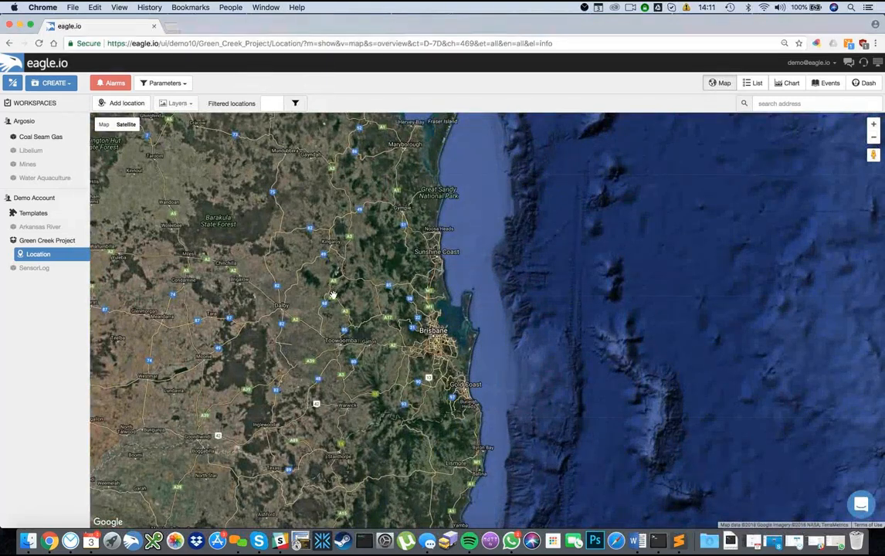
mouse_move(31, 255)
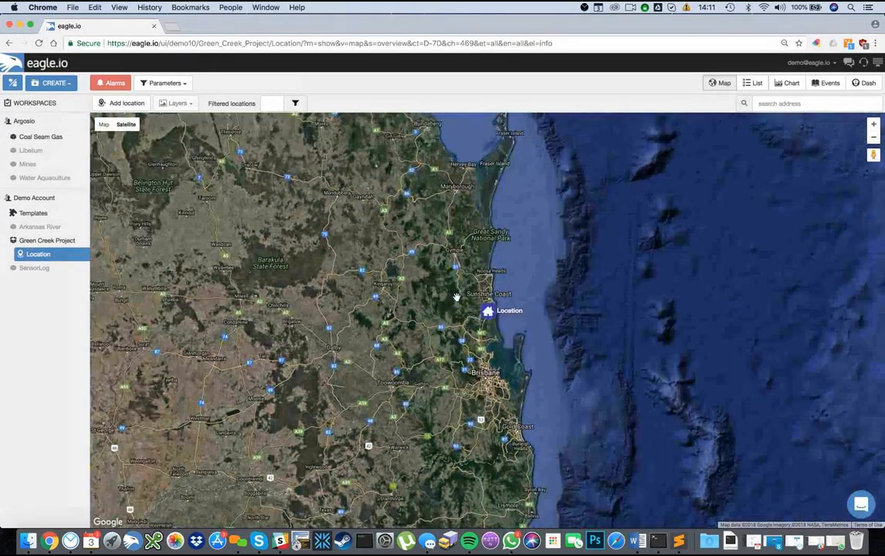
In the location's properties, change the map marker to green with the wind symbol from the Environment set.
mouse_move(485, 313)
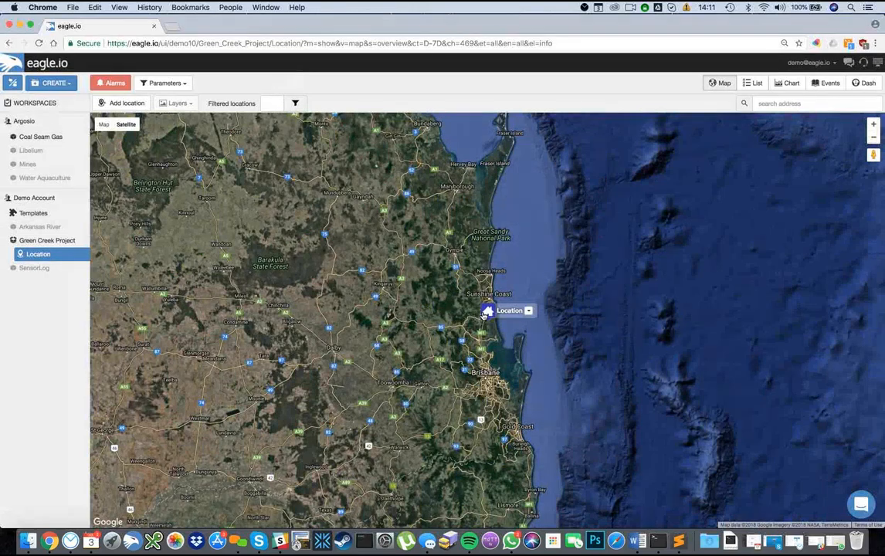
left_click(528, 310)
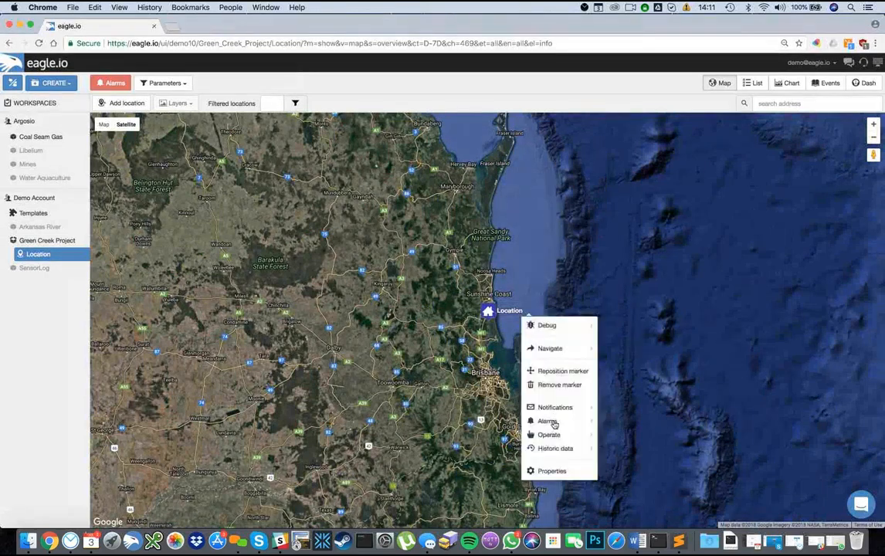
left_click(563, 471)
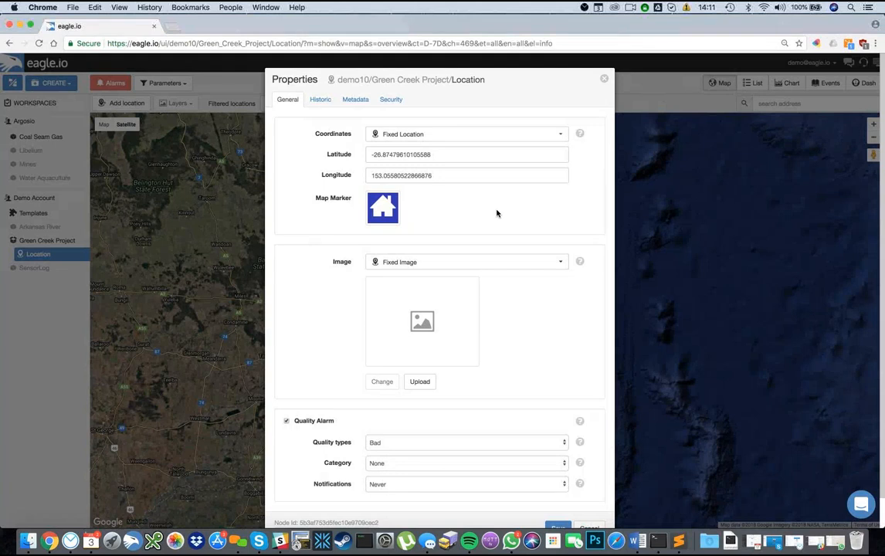
left_click(390, 212)
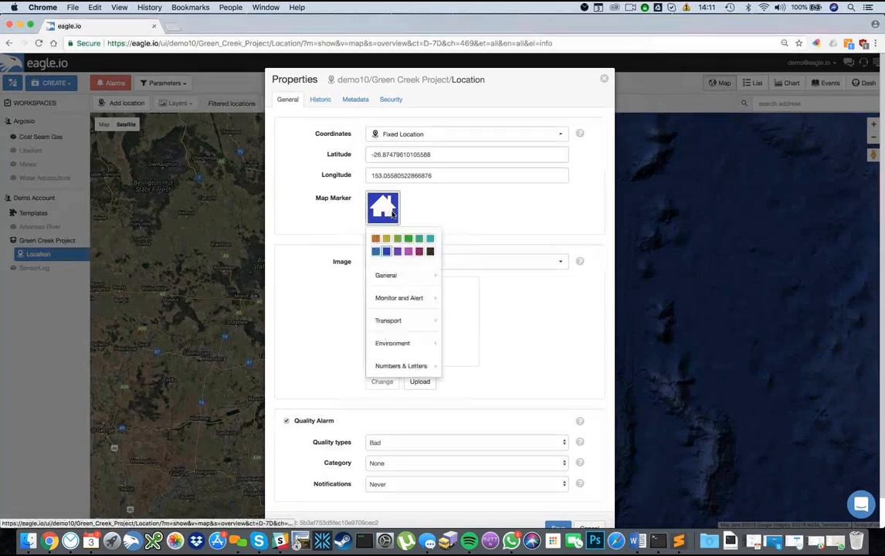
left_click(408, 240)
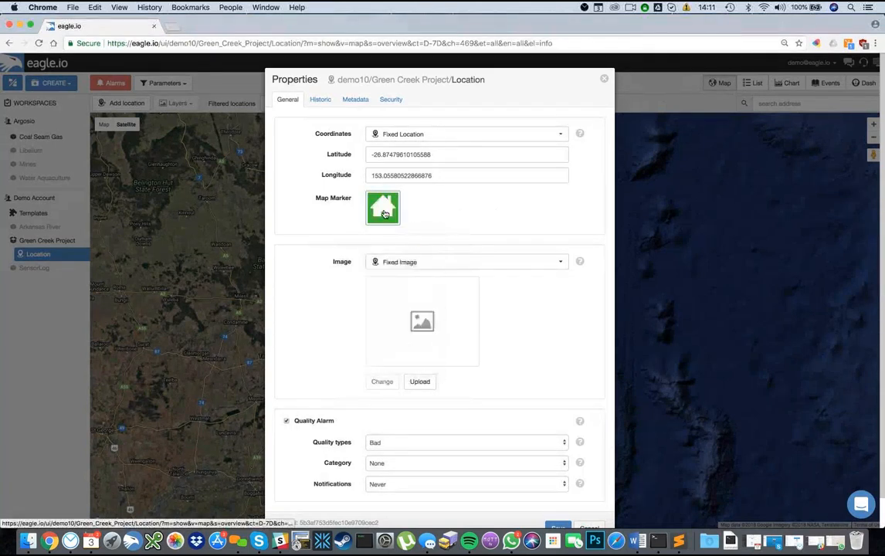
left_click(385, 214)
mouse_move(395, 343)
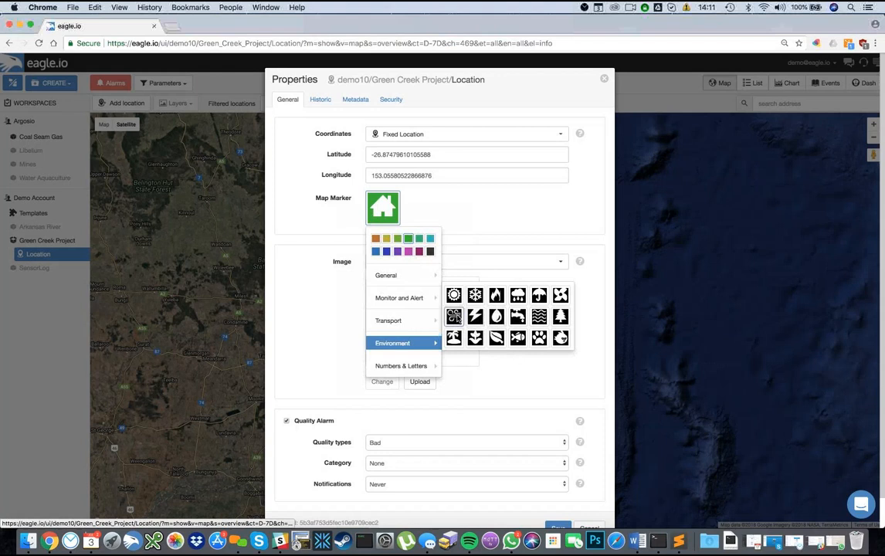
left_click(455, 317)
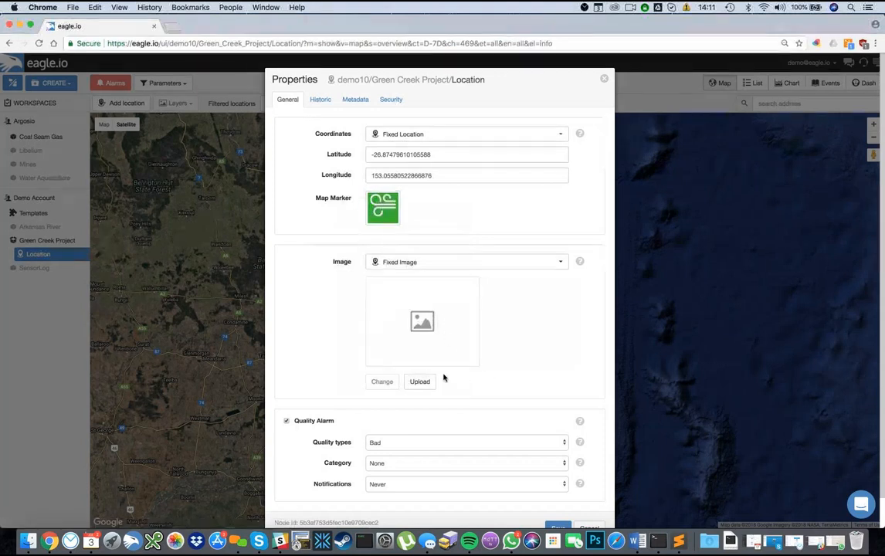
Upload Weather Station.jpg from the Desktop as the location's image, save the properties and preview it on the map marker.
left_click(421, 383)
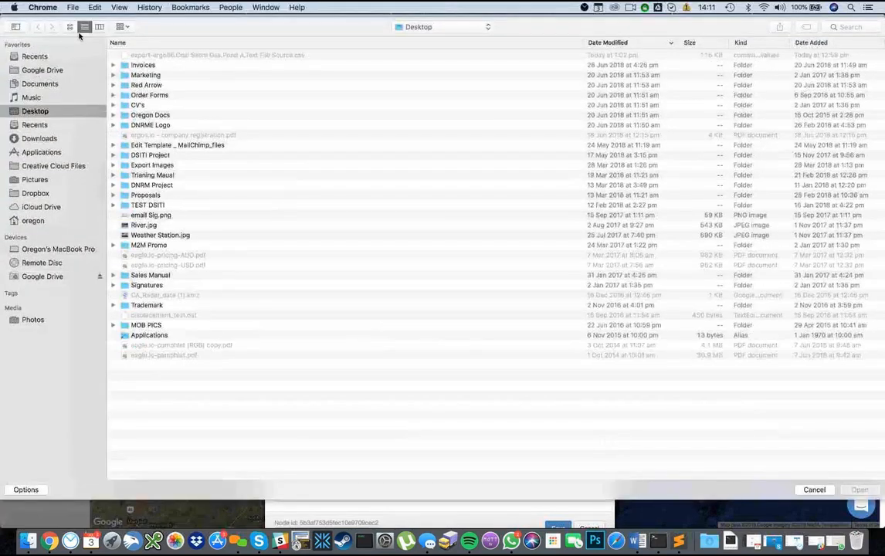
left_click(69, 27)
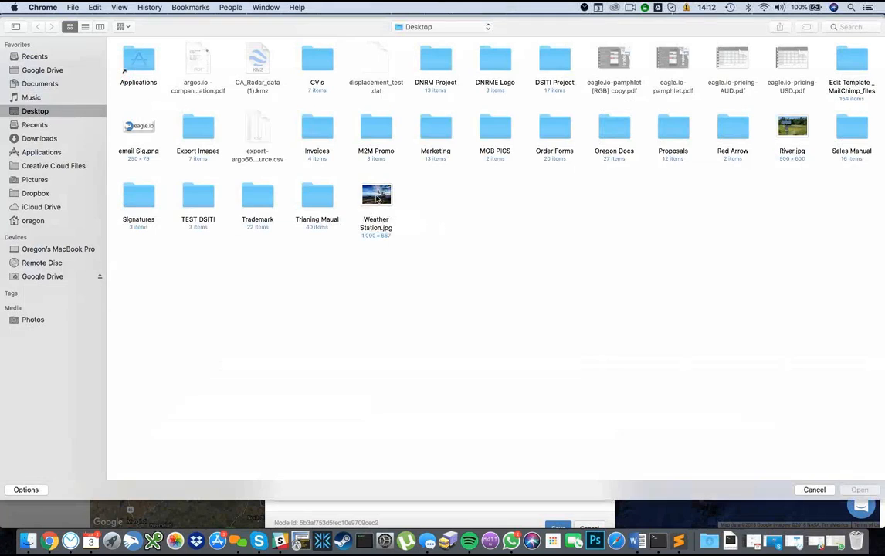
left_click(377, 199)
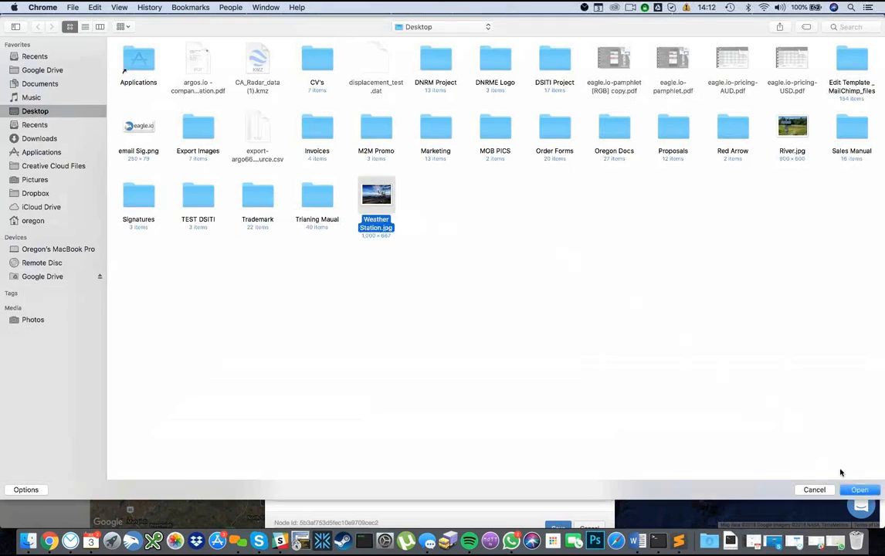
key("Return")
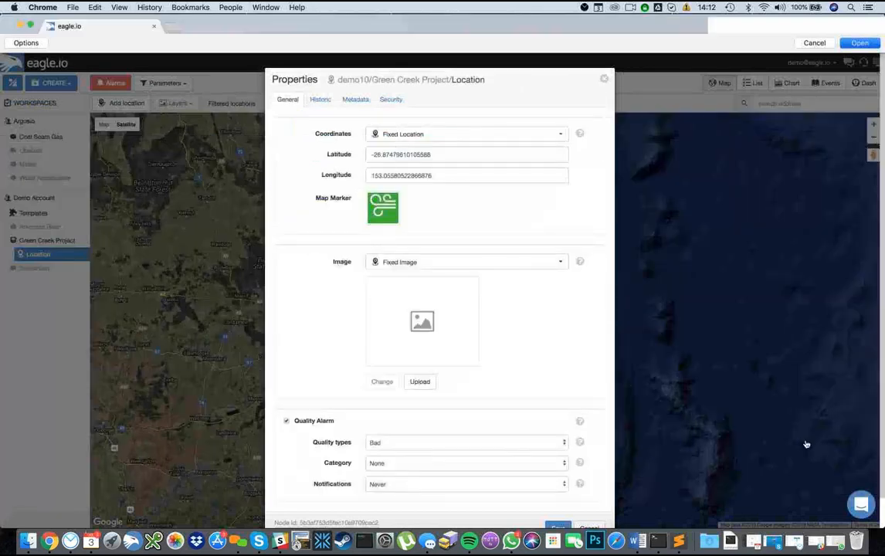
scroll(572, 435, "down", 1)
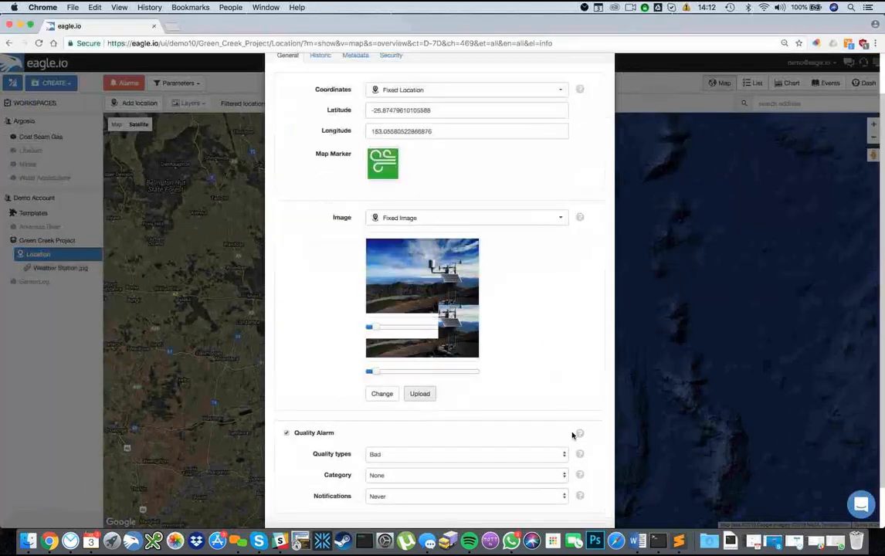
left_click(557, 494)
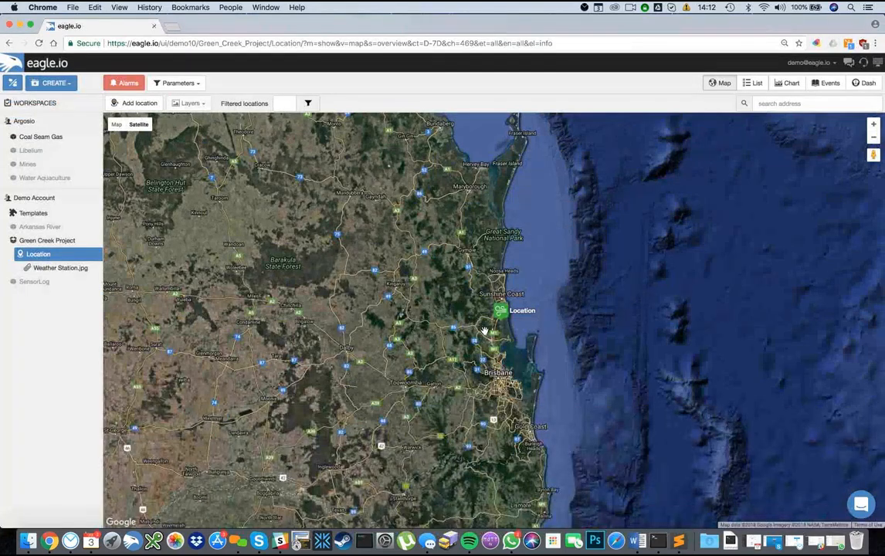
left_click(501, 312)
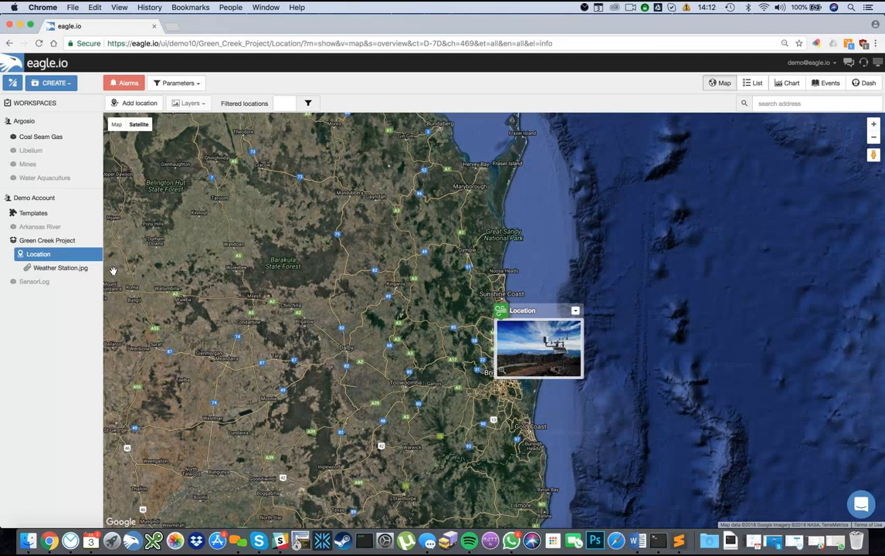
Create a data source under the location using the Delimited Text file source type.
right_click(48, 260)
mouse_move(73, 315)
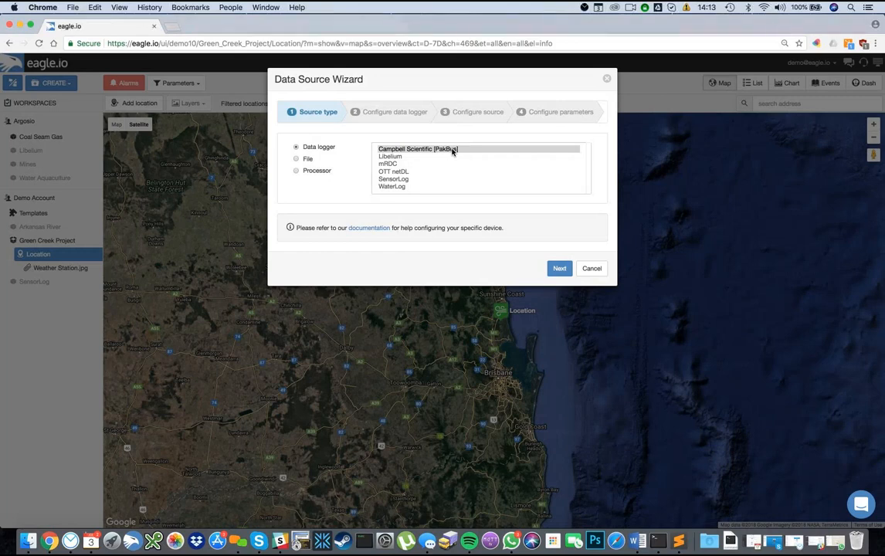
left_click(296, 159)
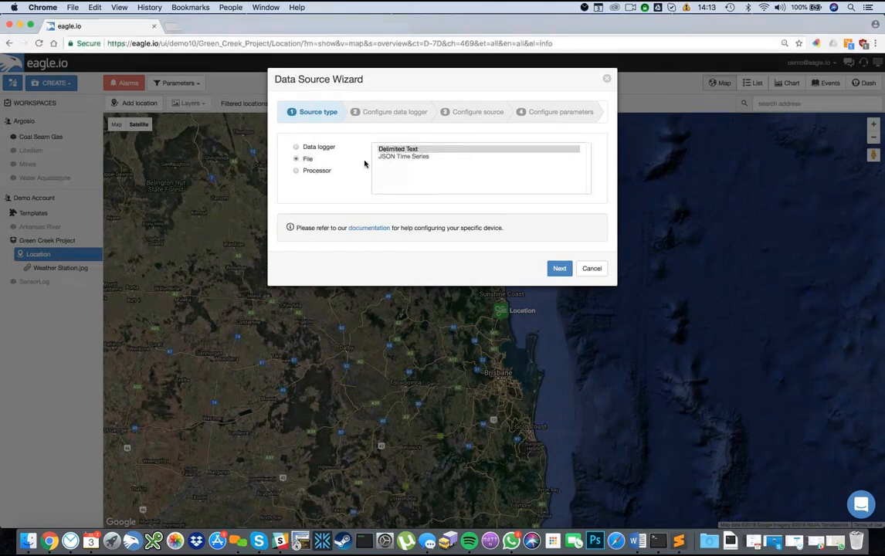
left_click(418, 151)
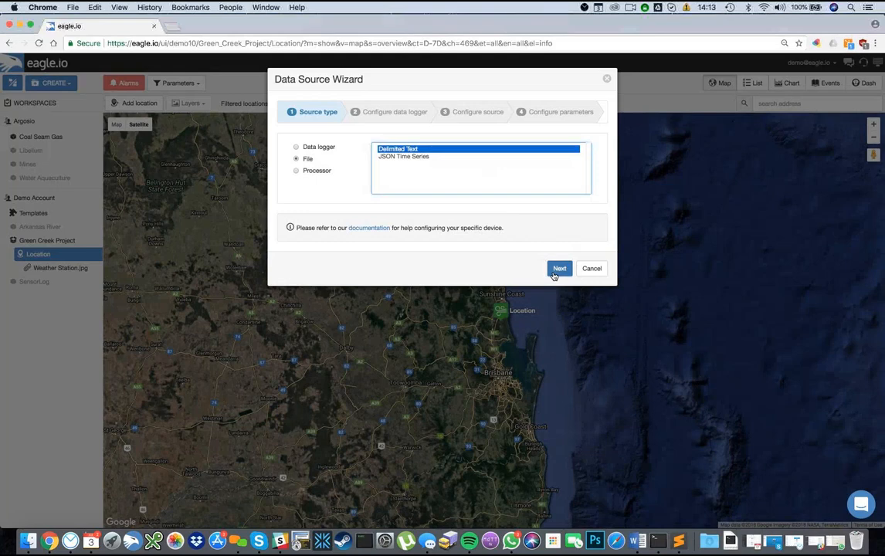
left_click(556, 270)
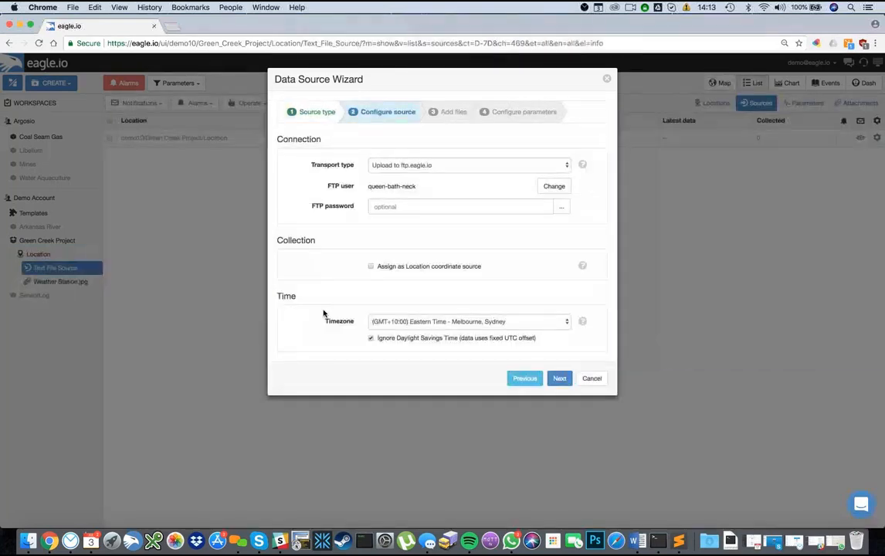
Review the transport types, keep Upload to ftp.eagle.io, highlight the FTP user and proceed to adding files.
left_click(566, 167)
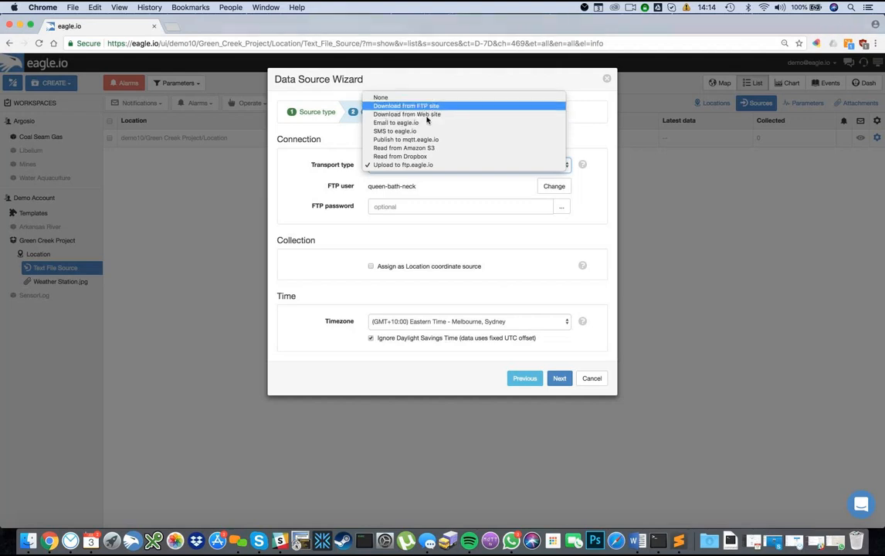
left_click(410, 165)
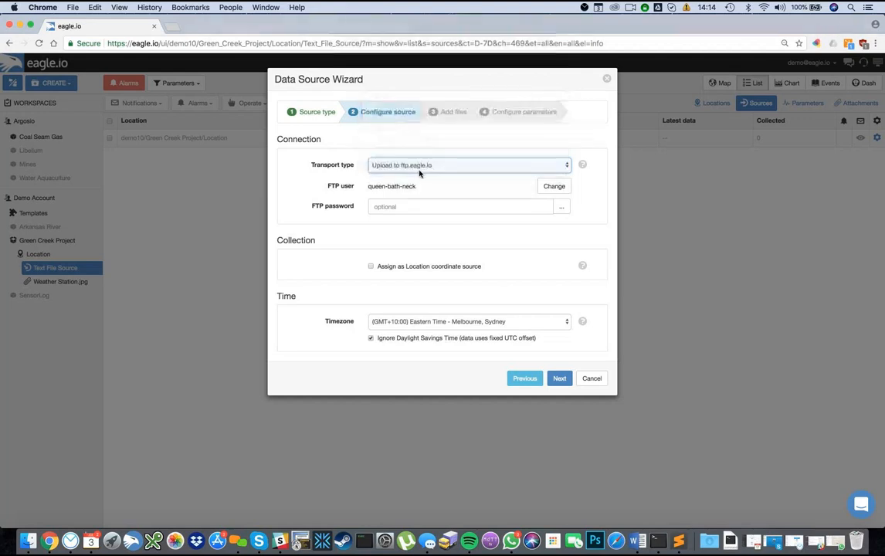
left_click_drag(416, 187, 328, 163)
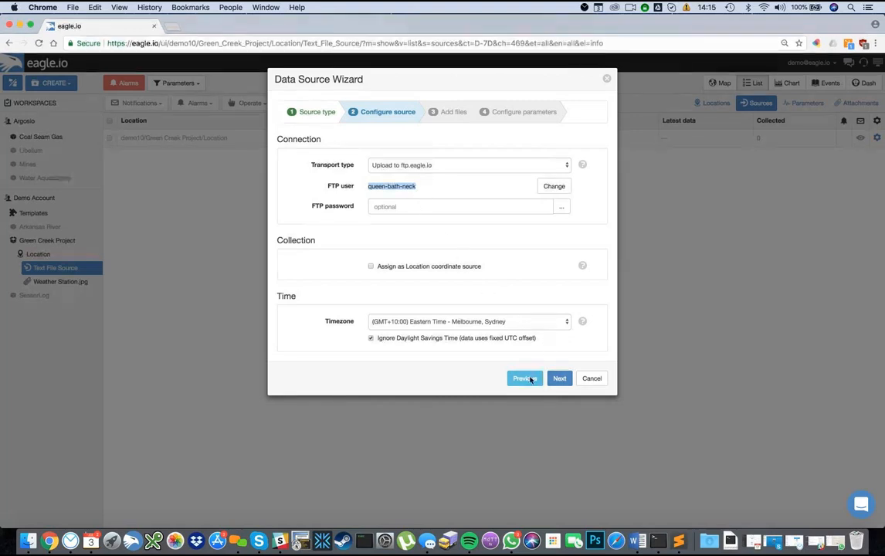
left_click(556, 379)
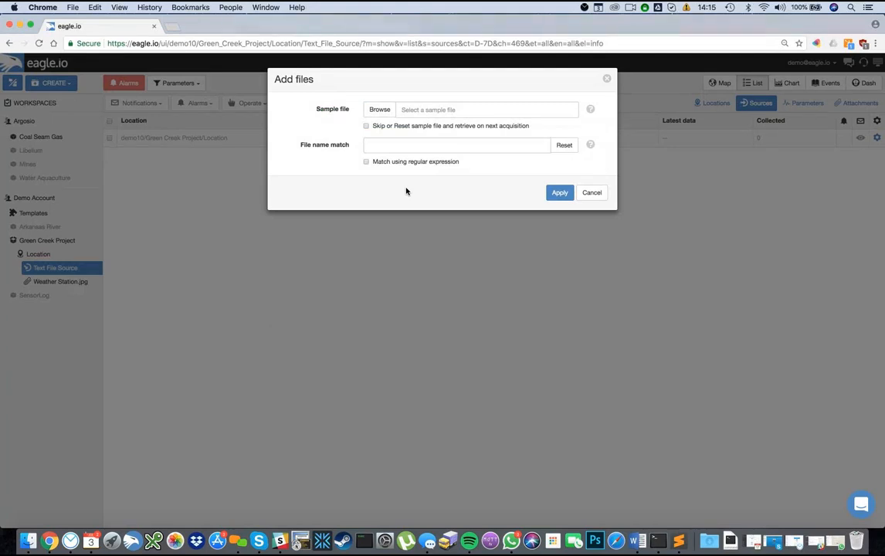
Select the CSV file export-argo66.Coal Seam Gas.Pond A.Text File Source.csv from the Desktop as the sample file.
left_click(379, 110)
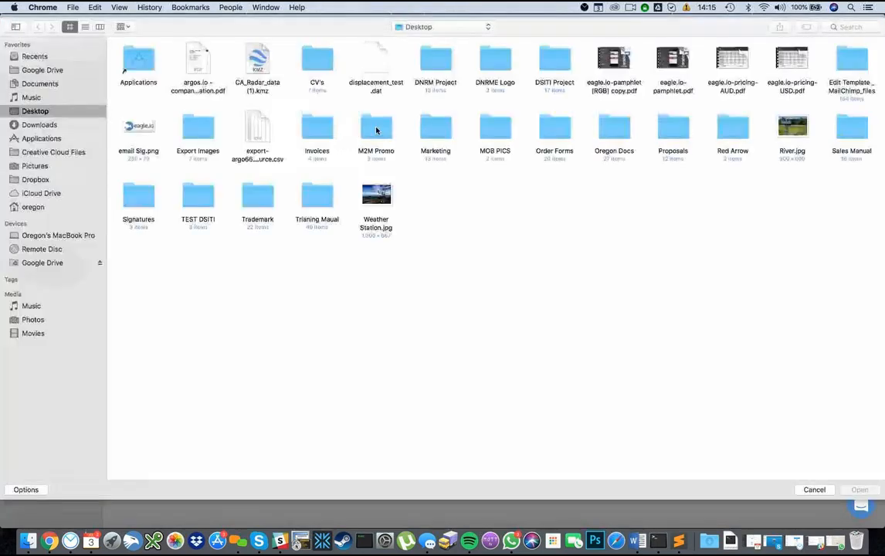
key("XF86AudioRaiseVolume")
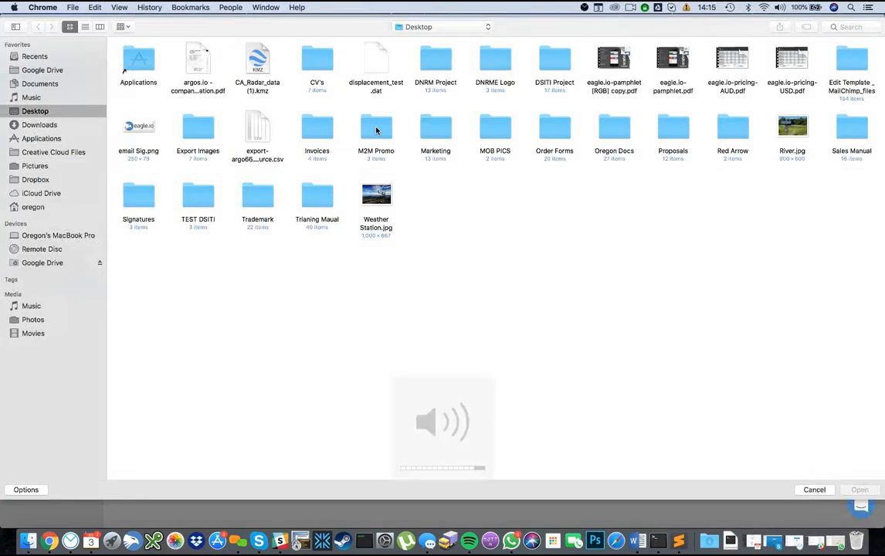
left_click(247, 127)
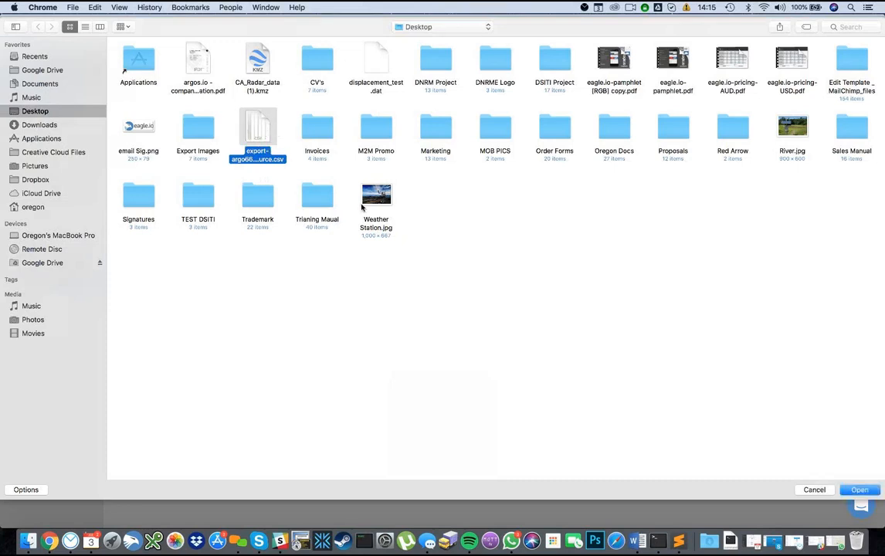
left_click(859, 489)
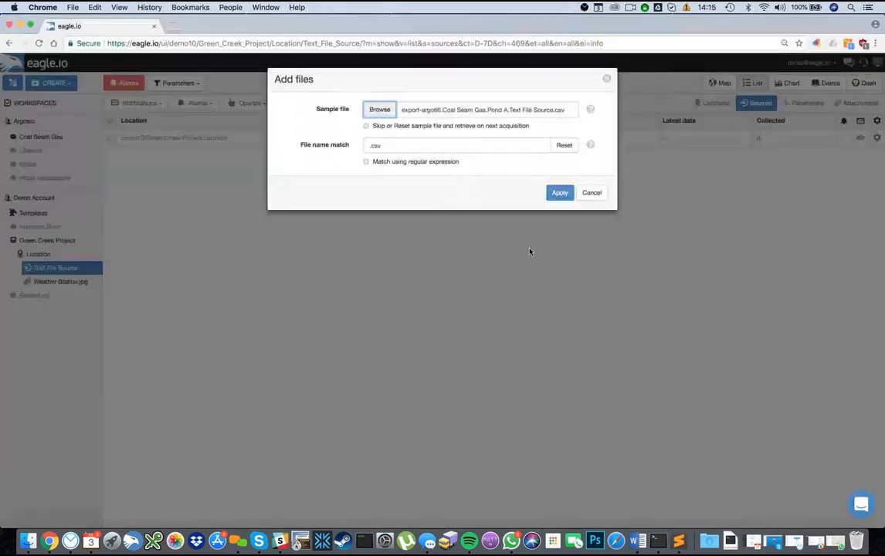
Apply the sample file and set the labels row in the parser configuration to 2.
left_click(560, 193)
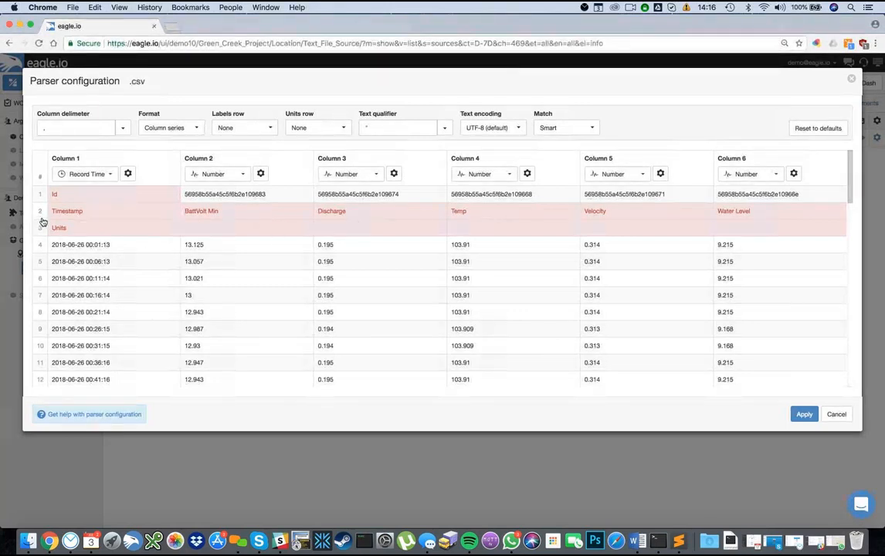
left_click(255, 128)
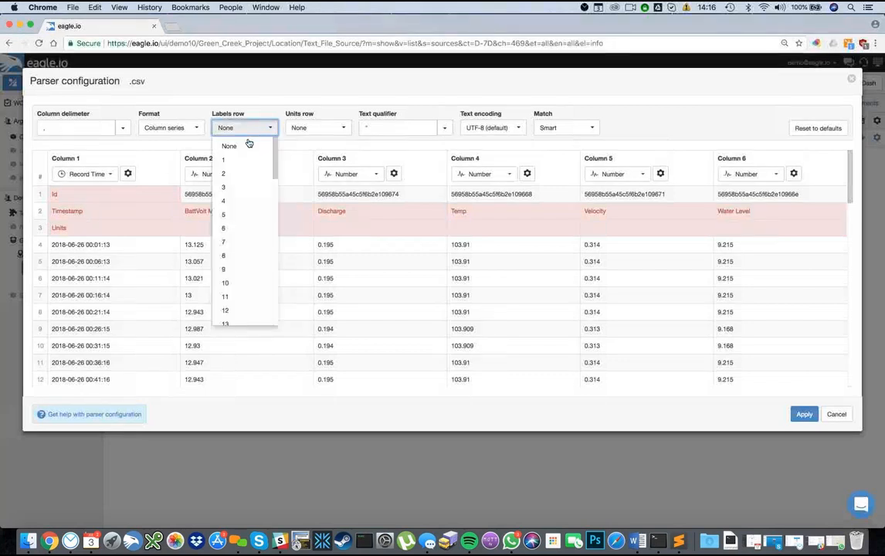
left_click(225, 173)
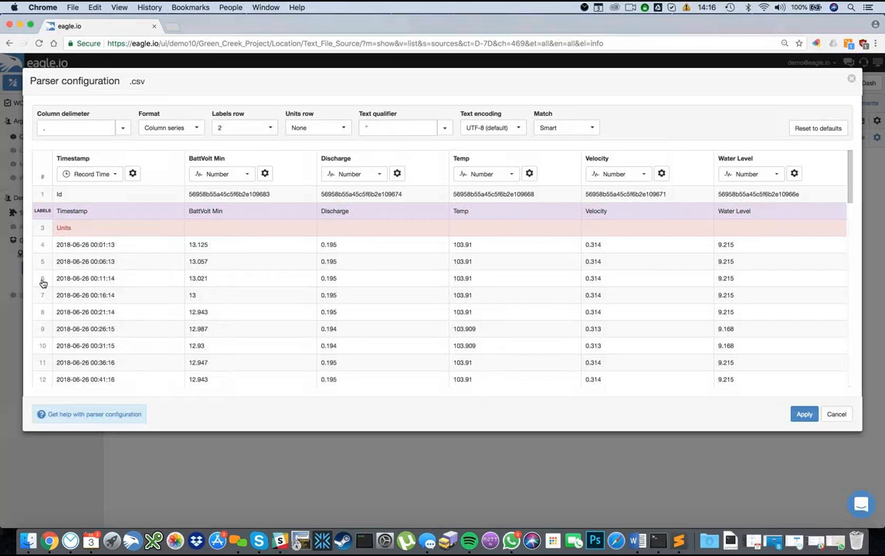
Check the Timestamp column's time format and its alternative formats against the sample records, then close the column configuration.
left_click(132, 175)
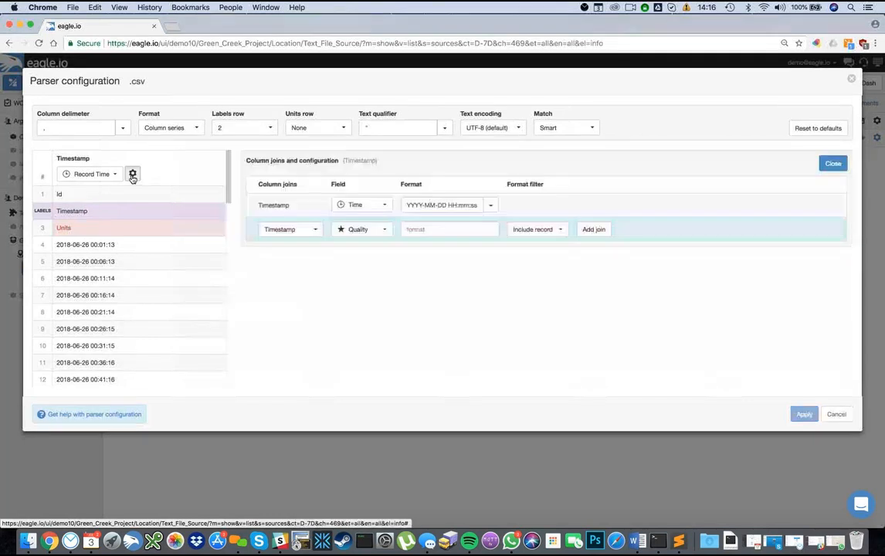
left_click(491, 205)
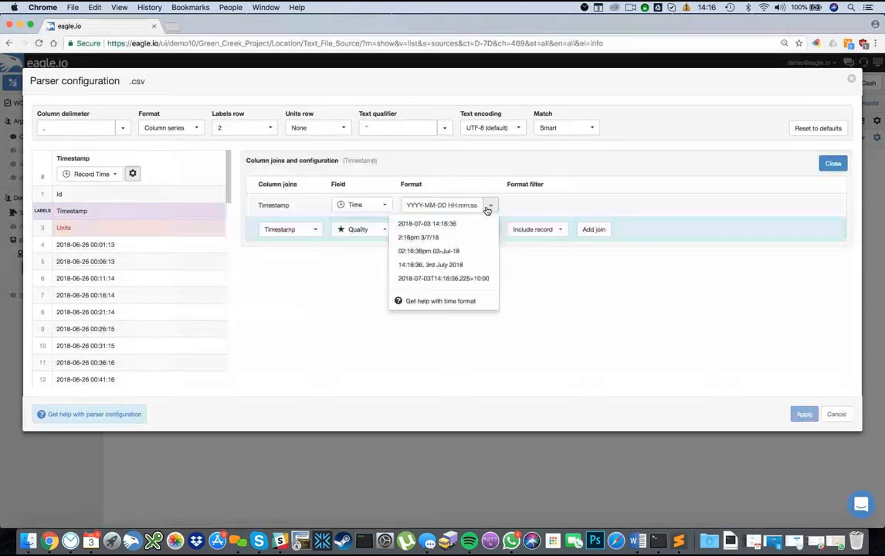
left_click_drag(423, 205, 457, 205)
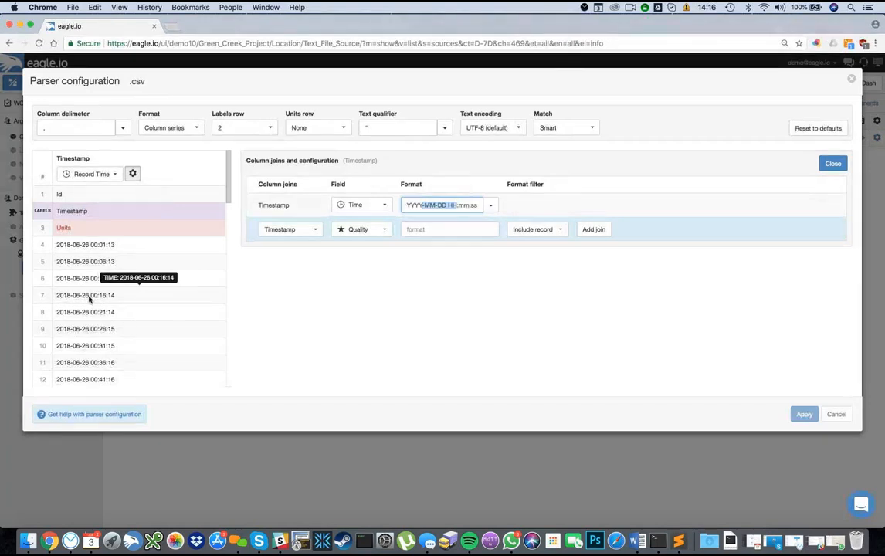
left_click(432, 206)
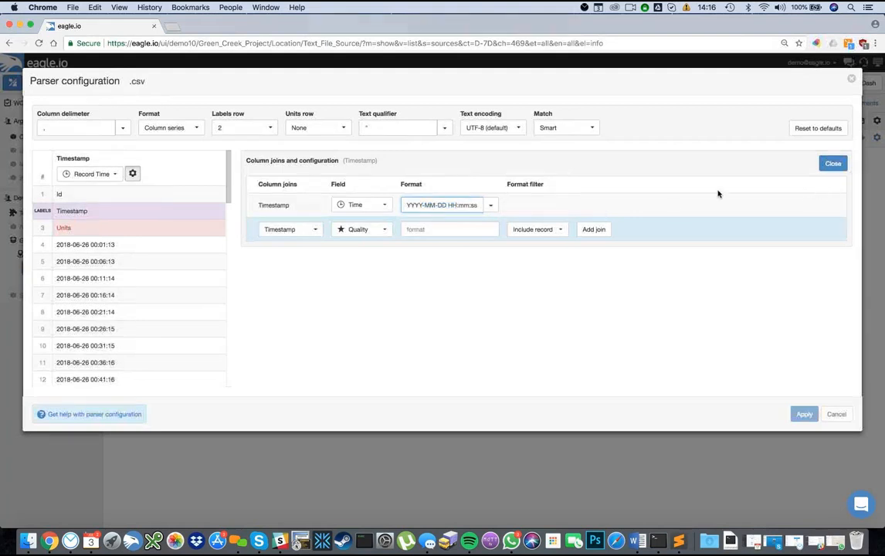
left_click(831, 164)
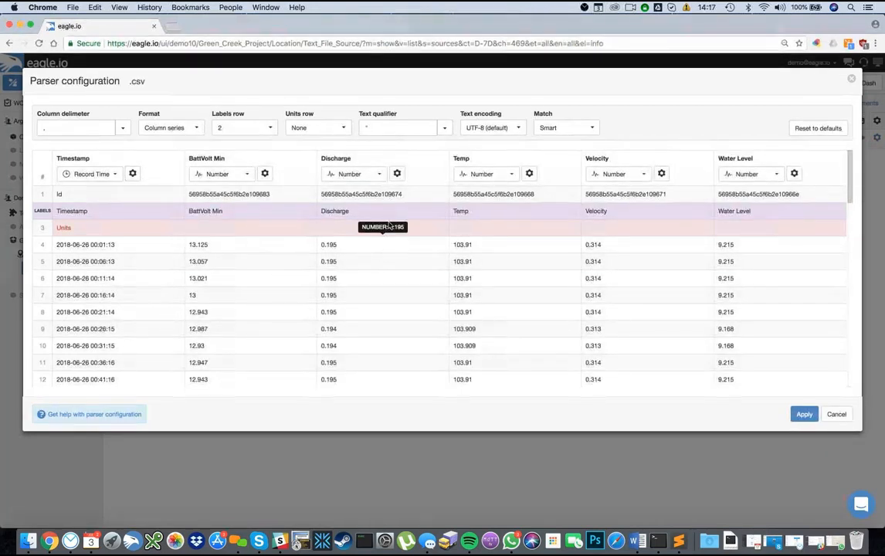
Review the Discharge column's data types, keep Number, apply the parser configuration and proceed to configuring parameters.
left_click(376, 175)
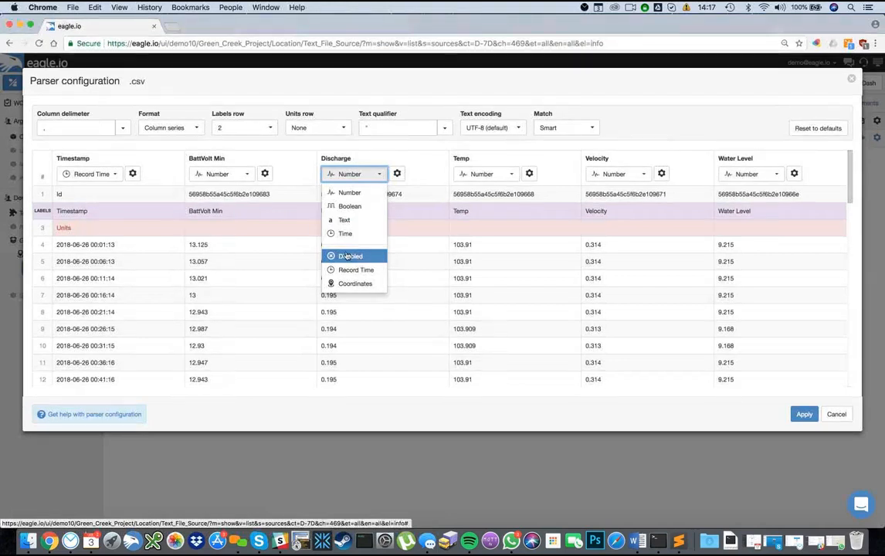
left_click(288, 147)
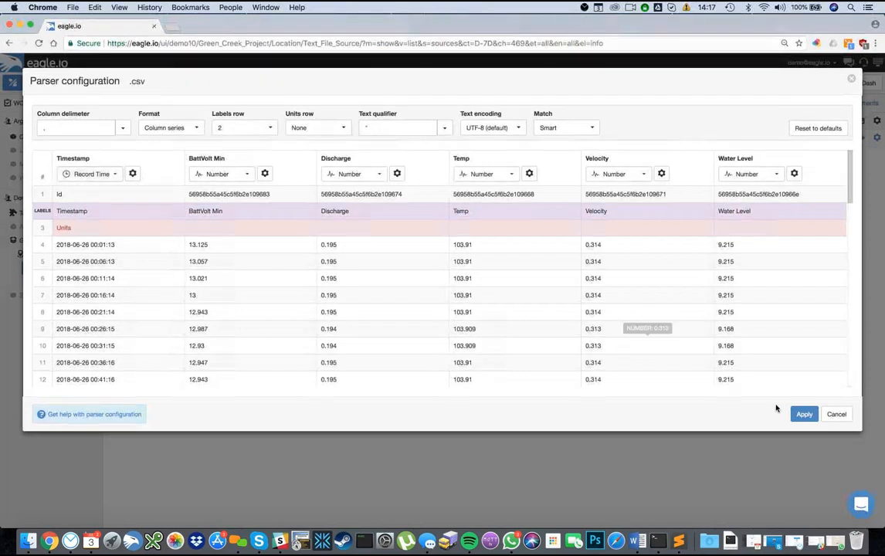
left_click(804, 414)
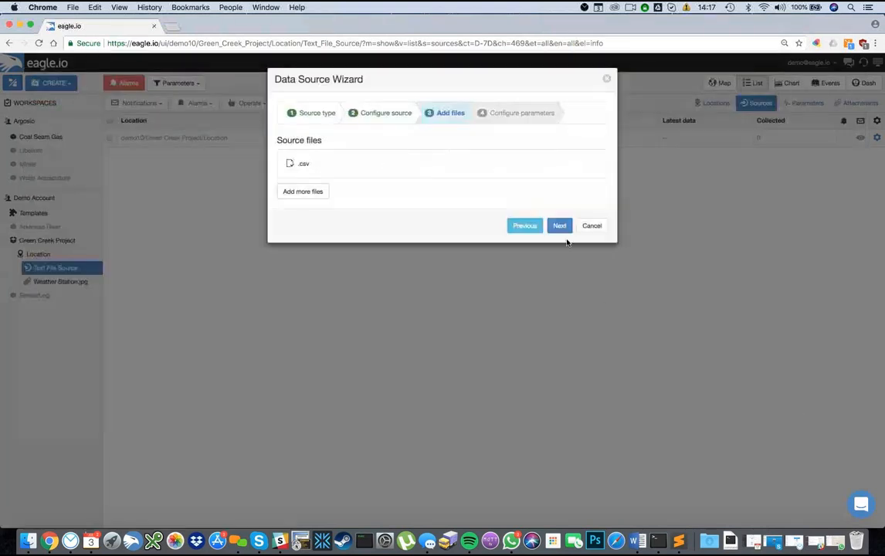
left_click(560, 230)
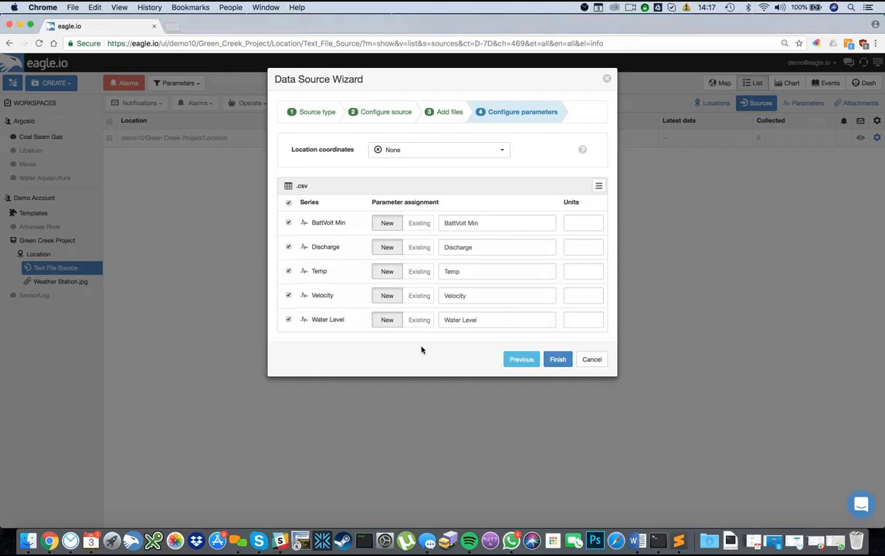
Set the BattVolt Min units to BV, finish the data source wizard and show the location on the map.
left_click(582, 224)
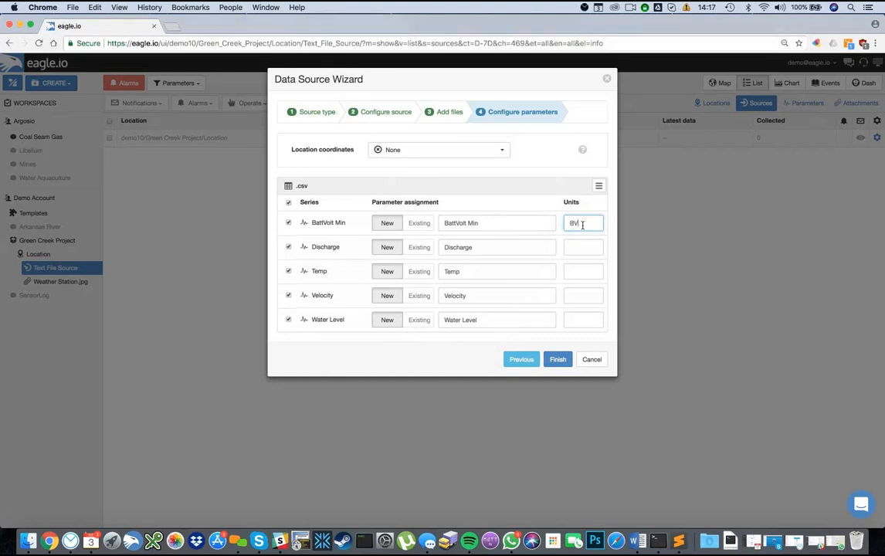
left_click(564, 360)
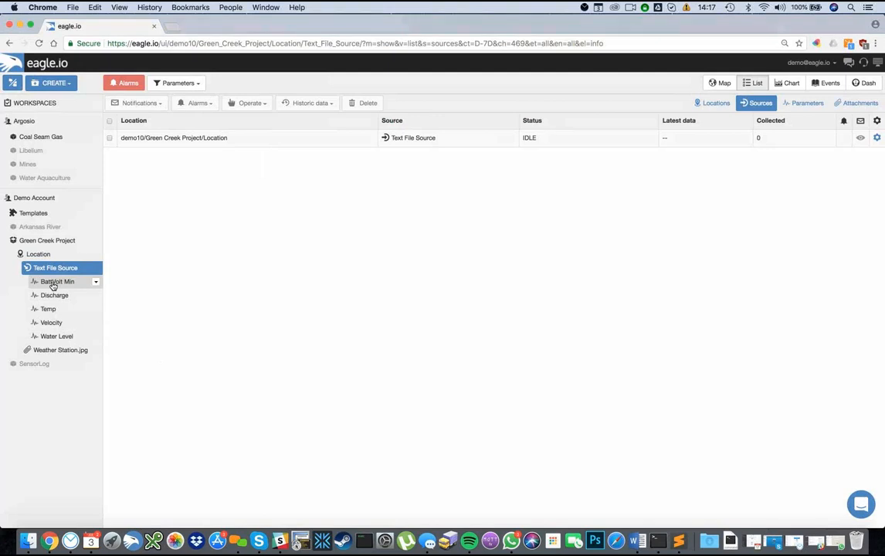
left_click(717, 85)
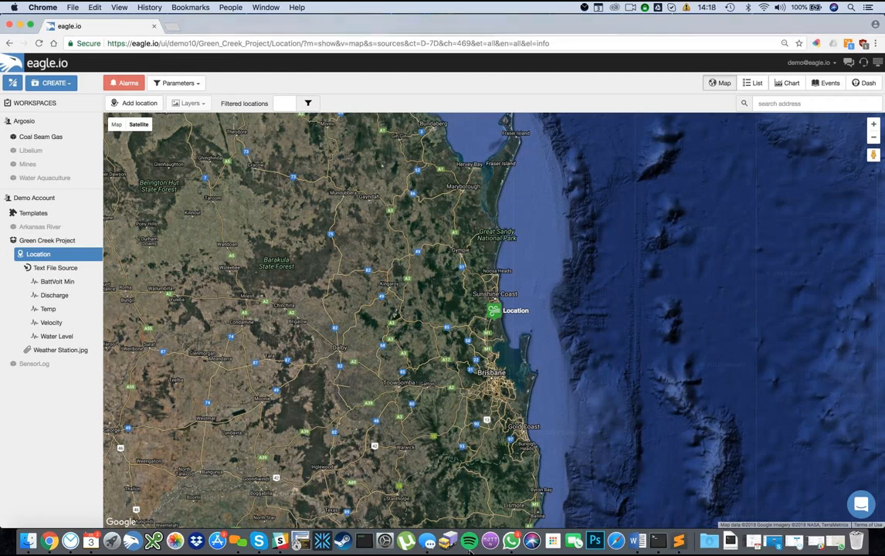
Switch to Transmit and set the FTP server to ftp.eagle.io.
left_click(449, 544)
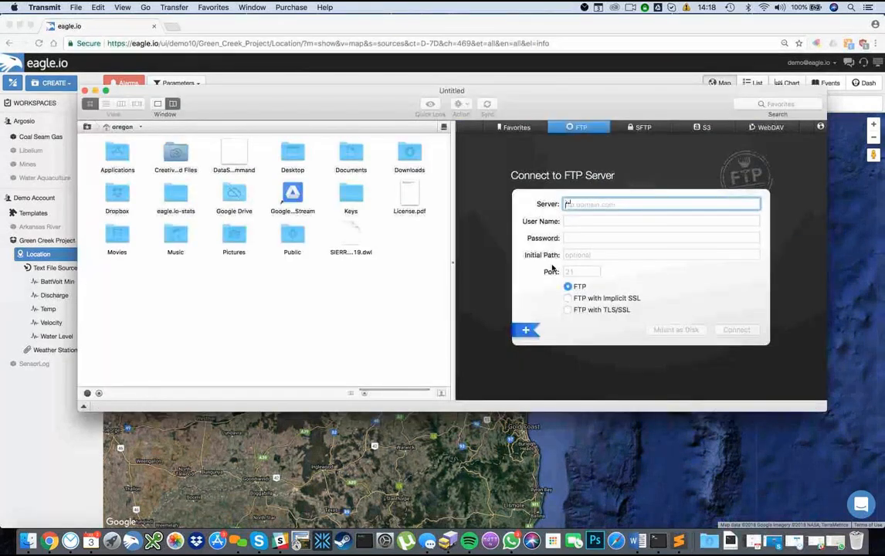
type("ftp.eagle.io")
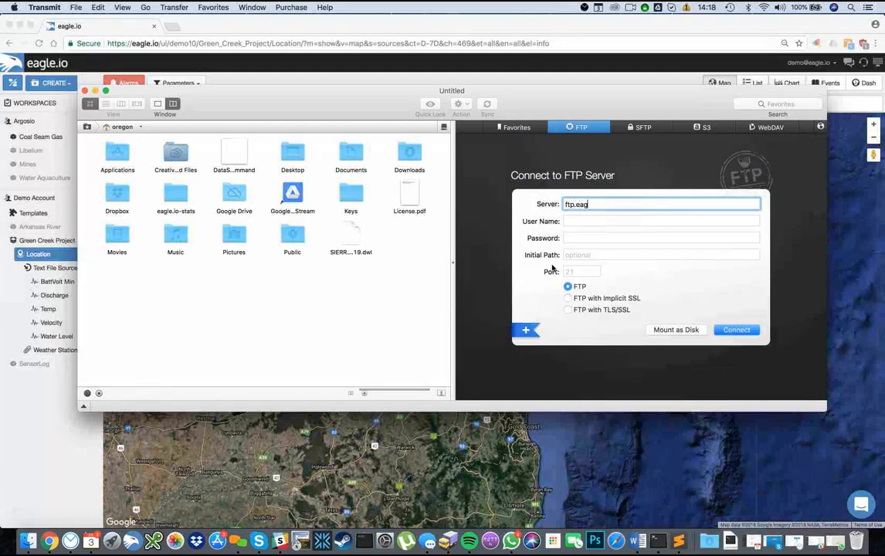
key("Tab")
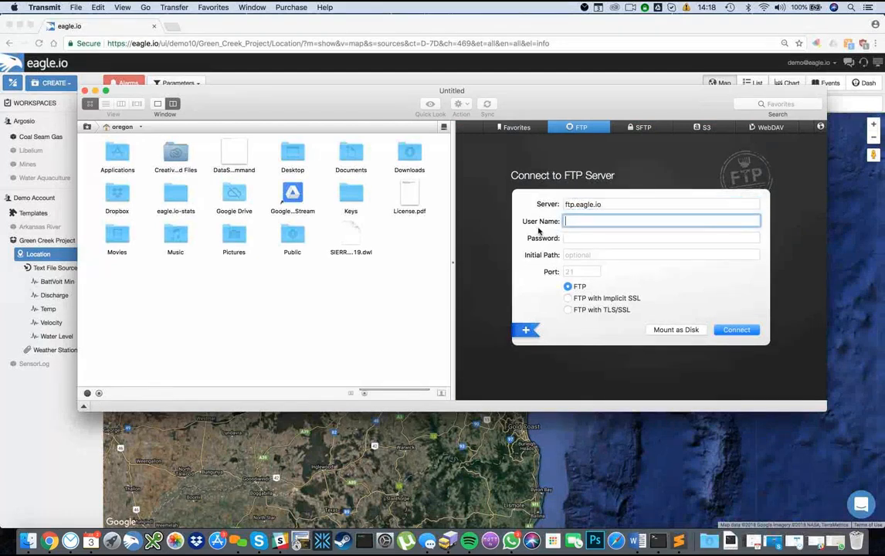
key("super+v")
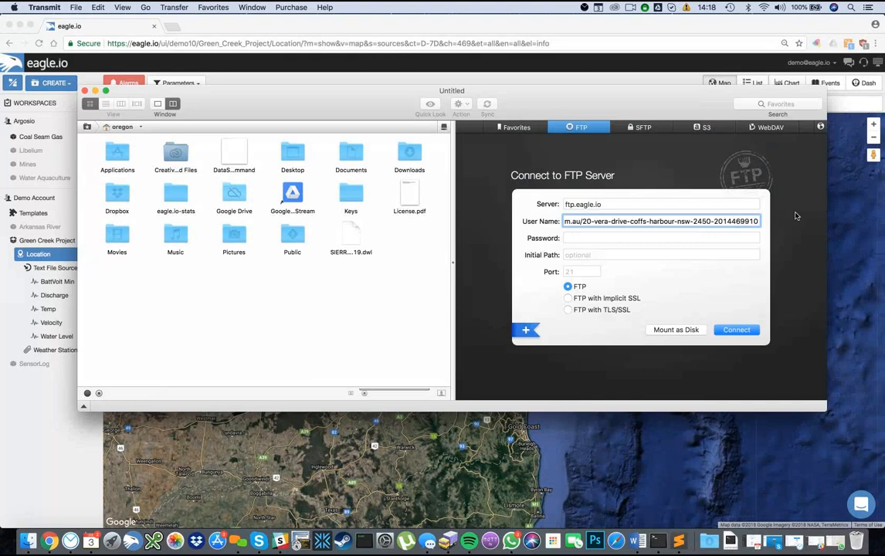
key("super+a")
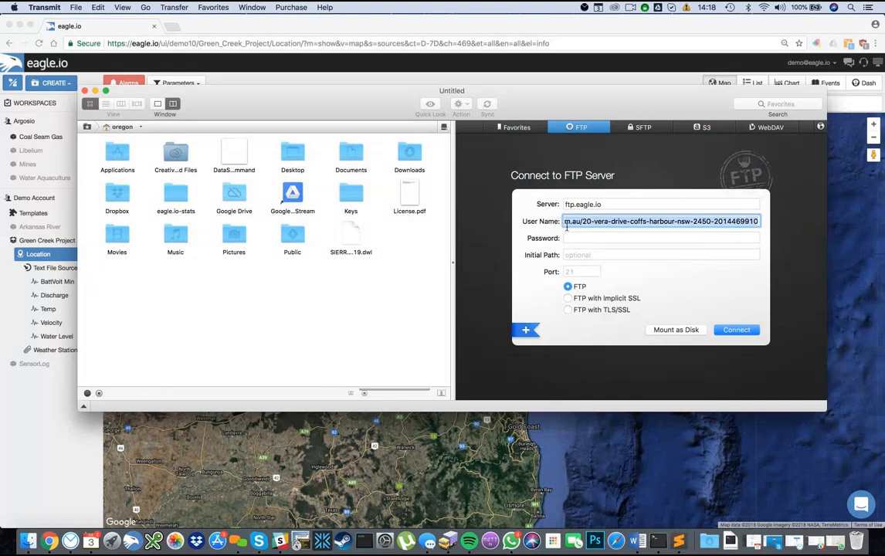
key("BackSpace")
Switch to eagle.io and copy the FTP user from the connection properties of Text File Source.
left_click(52, 332)
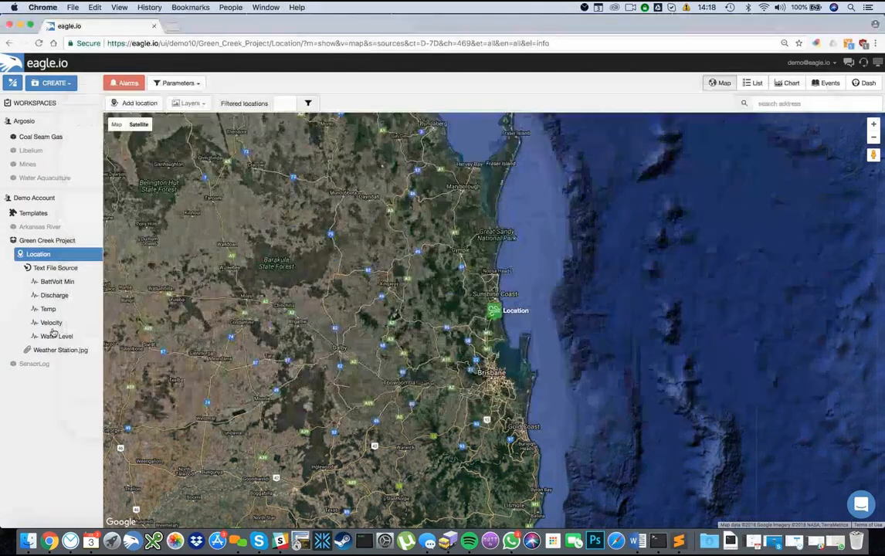
right_click(46, 270)
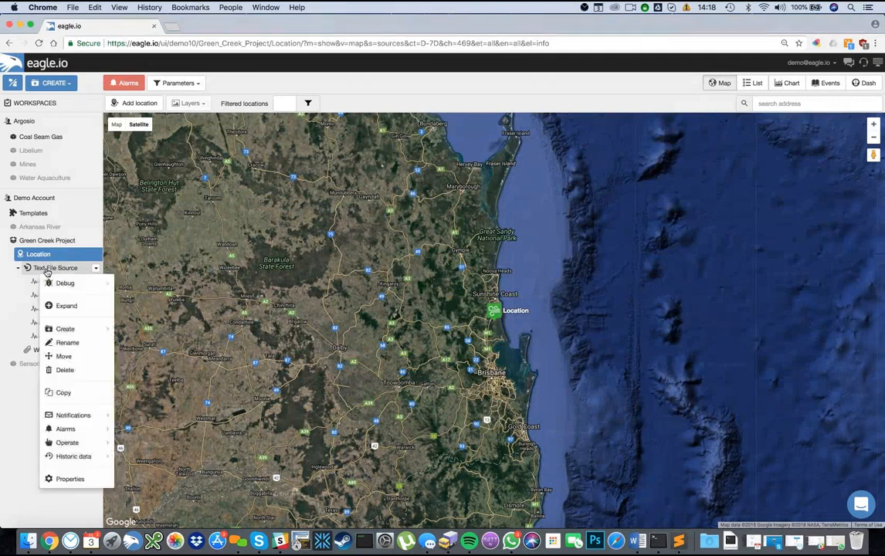
left_click(70, 479)
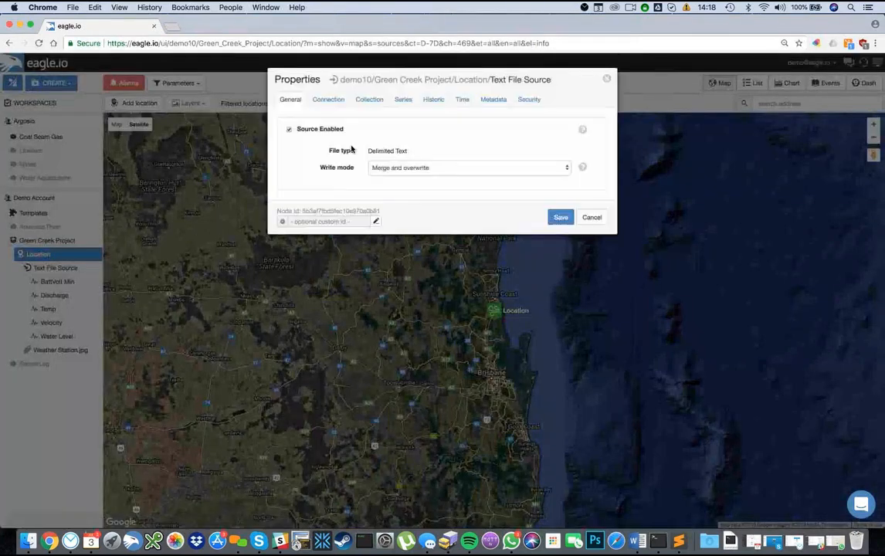
left_click(329, 101)
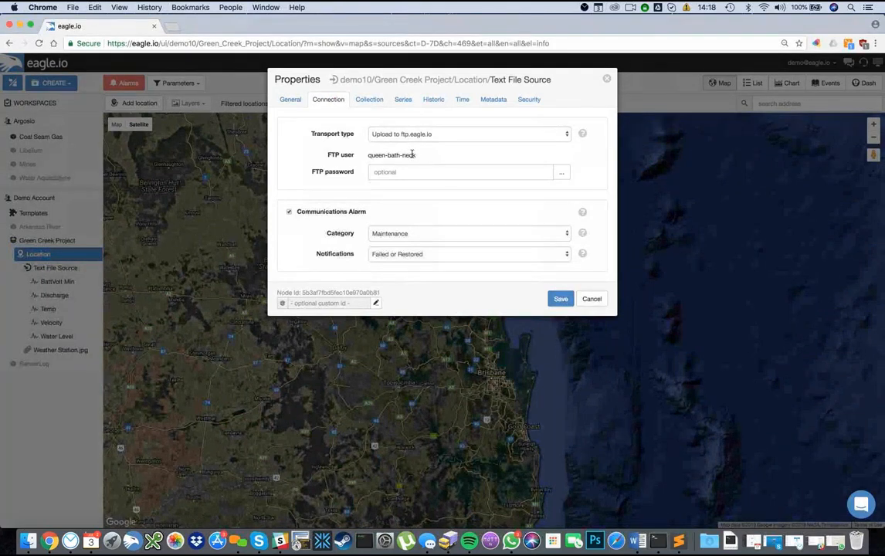
triple_click(411, 155)
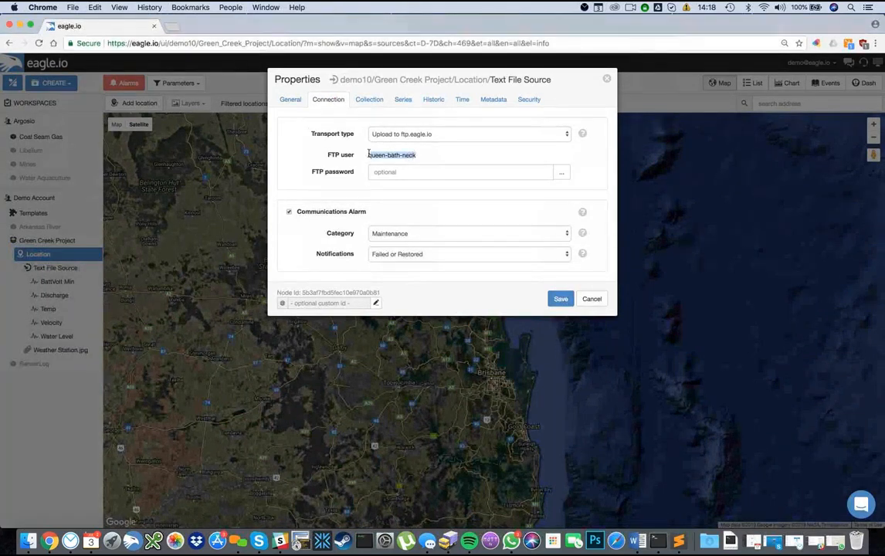
key("super+c")
Switch to Transmit, paste the copied FTP user as the user name and connect to the server.
key("super+Tab")
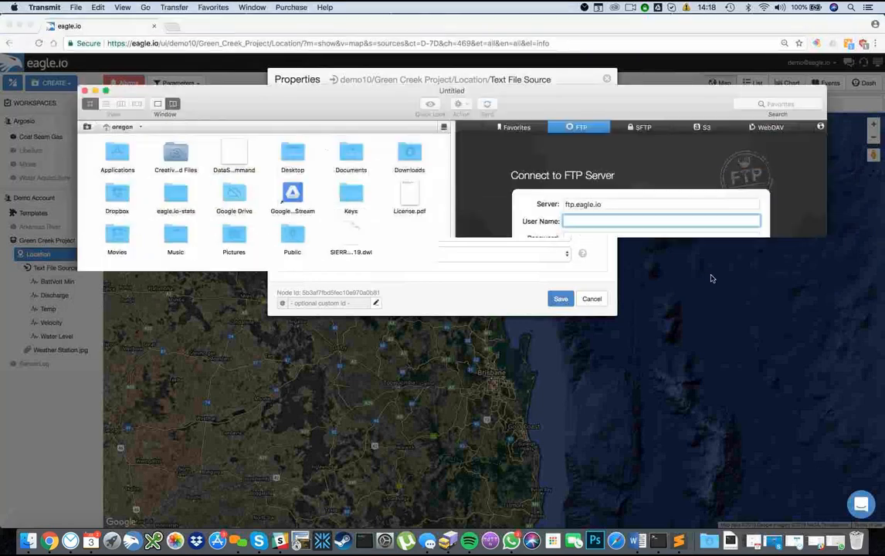
key("super+v")
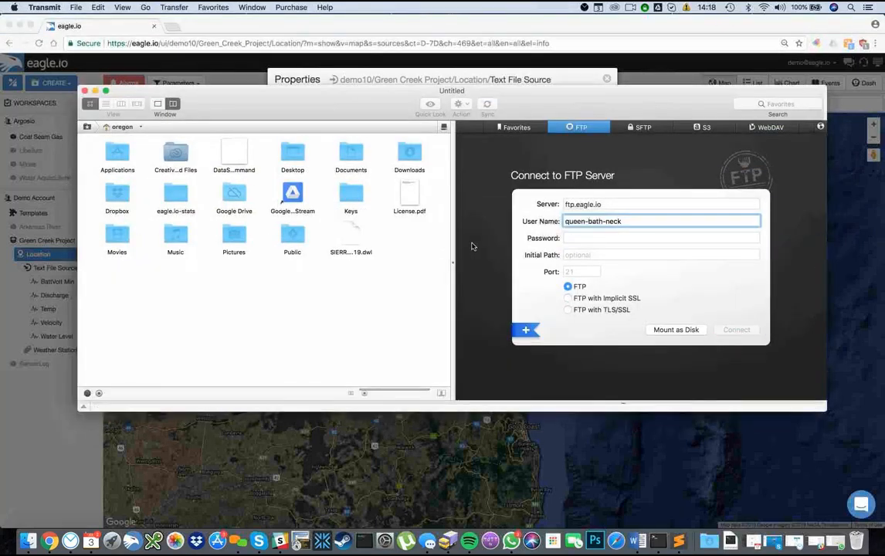
left_click(501, 254)
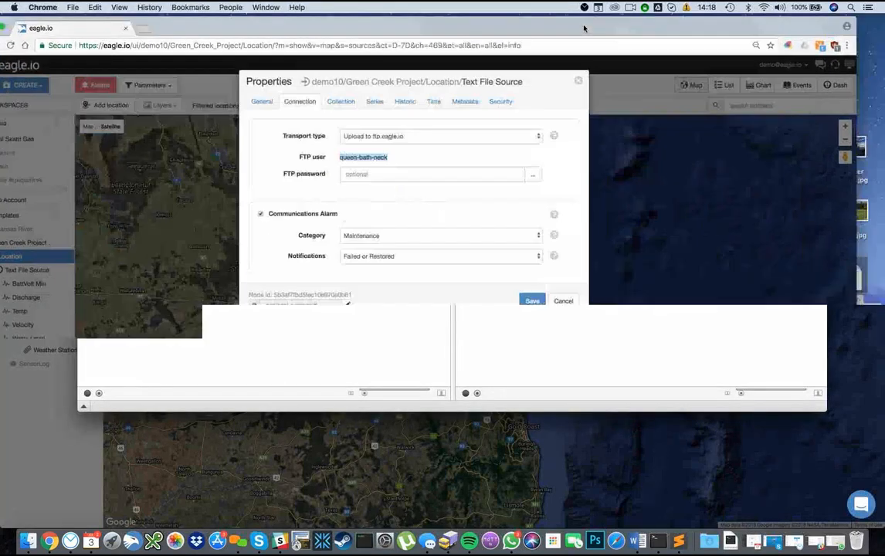
Upload export-argo66.Coal Seam Gas.Pond A.Text File Source.csv from the desktop to the FTP server and minimise the Transmit window.
key("super+Tab")
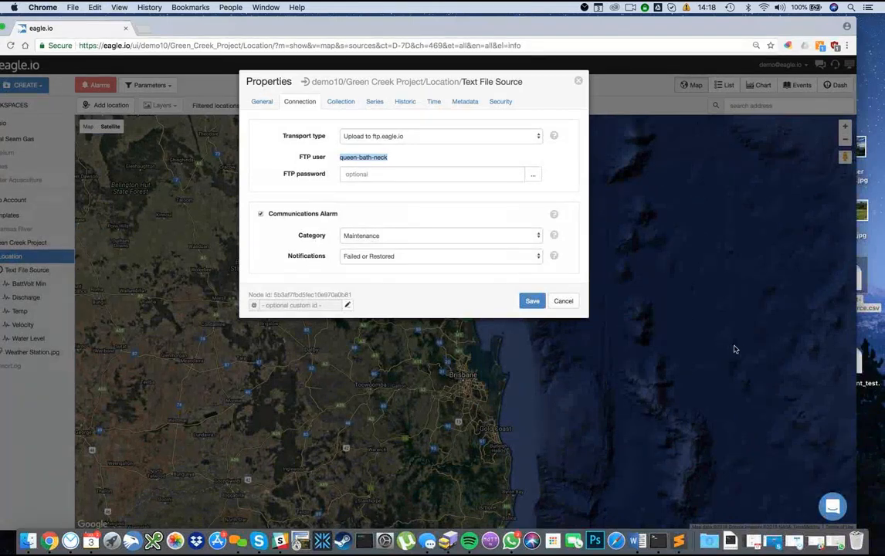
key("super+Tab")
left_click_drag(866, 309, 440, 191)
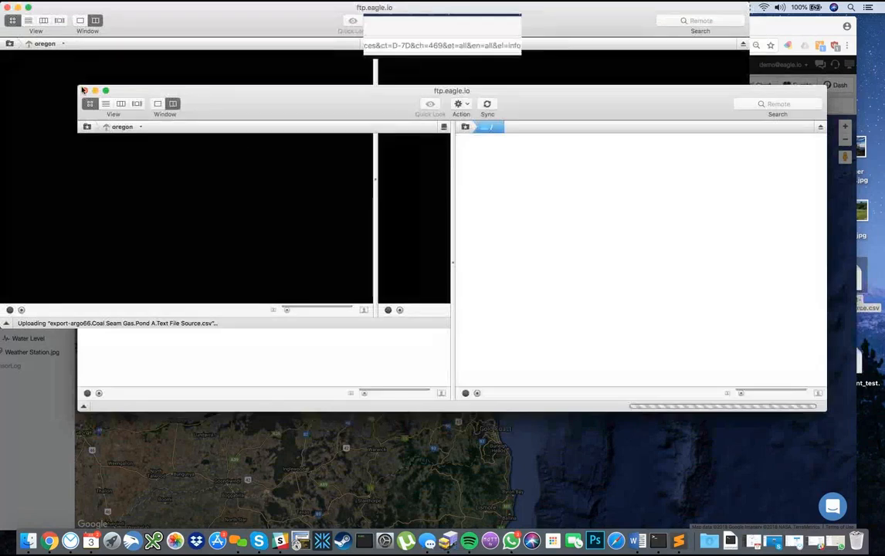
key("super+m")
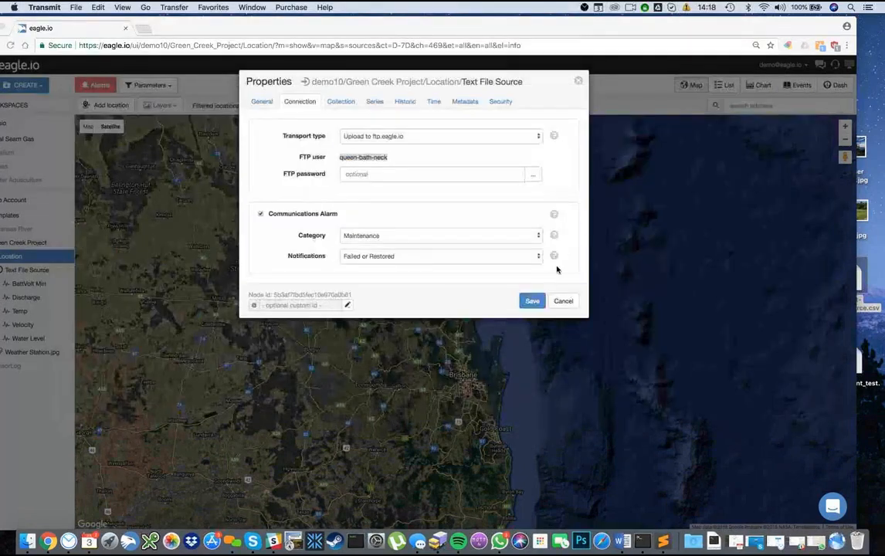
Save the Text File Source properties and list the location's sources and parameters to check the collected data.
left_click(533, 302)
left_click(533, 301)
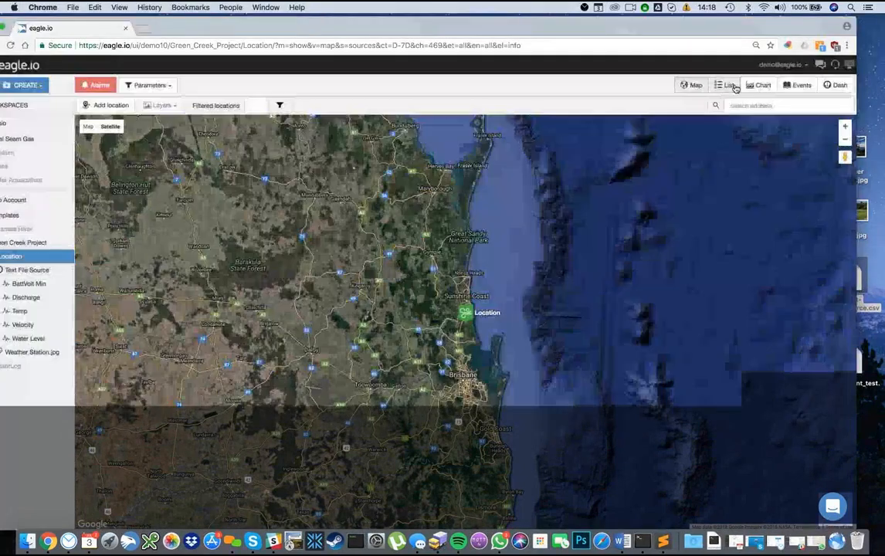
left_click(726, 85)
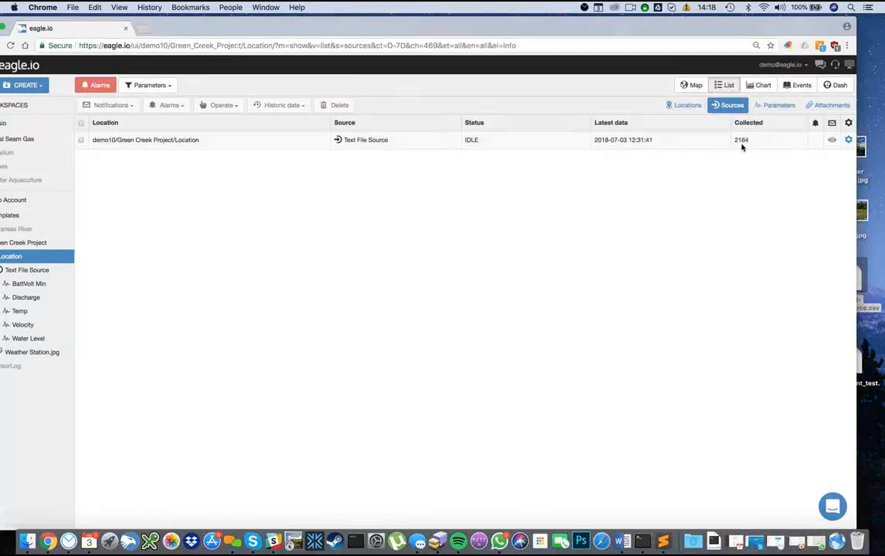
left_click(770, 107)
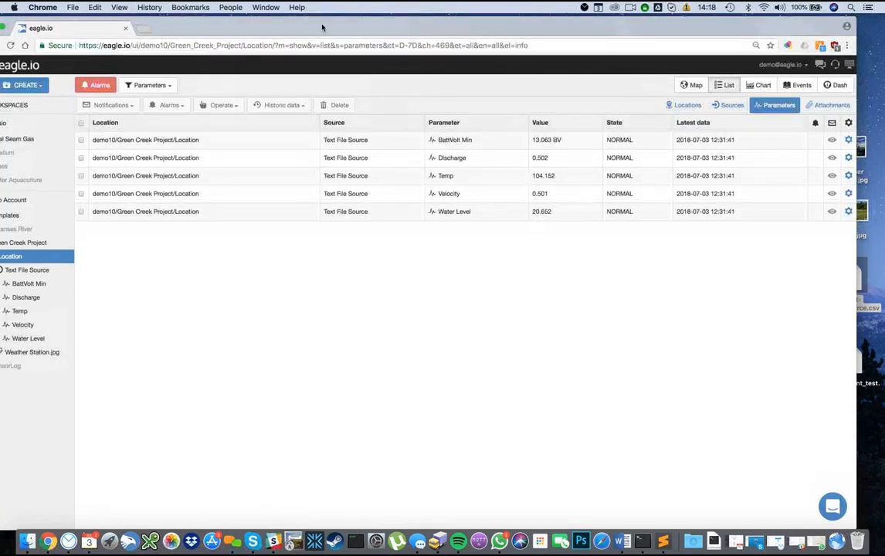
Display the location's parameters as charts and reduce the chart height.
left_click_drag(324, 27, 336, 26)
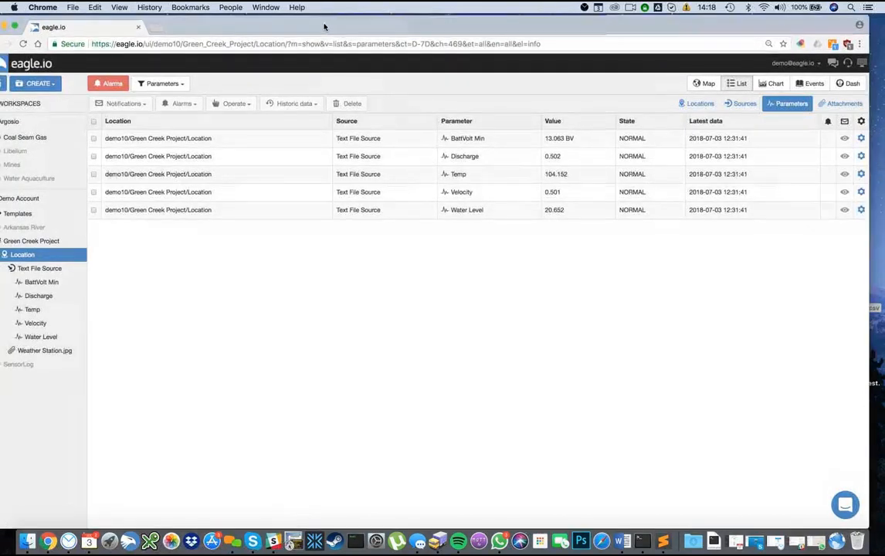
left_click(775, 84)
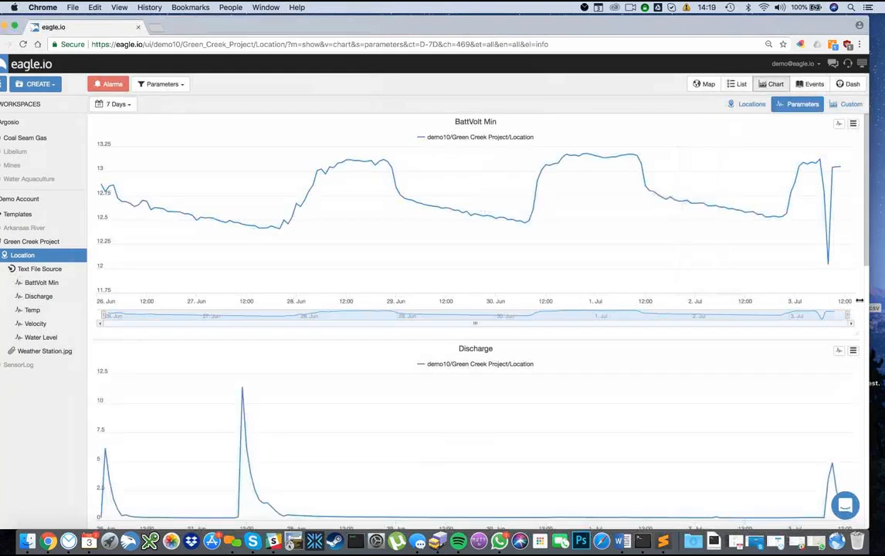
left_click_drag(856, 335, 856, 286)
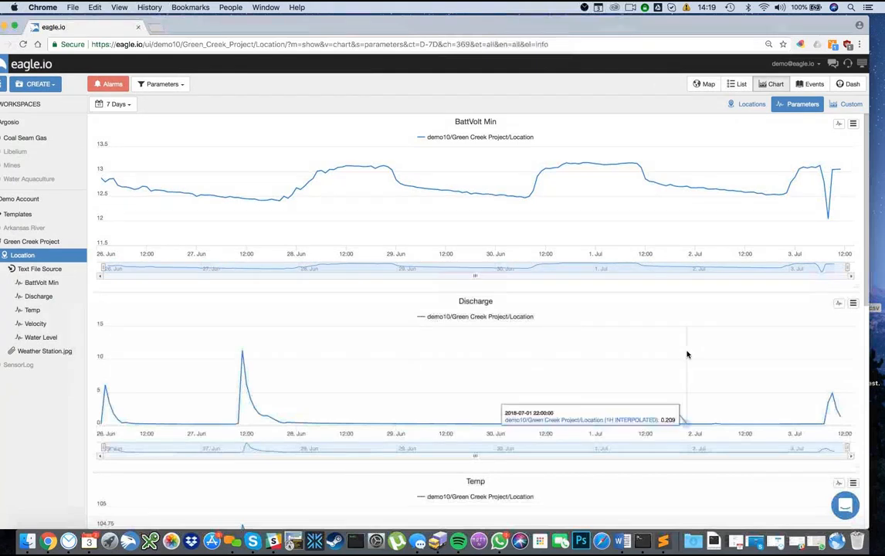
Zoom in on the 27 June peak of the Discharge chart and reset the zoom.
left_click_drag(202, 390, 286, 395)
left_click_drag(401, 400, 524, 399)
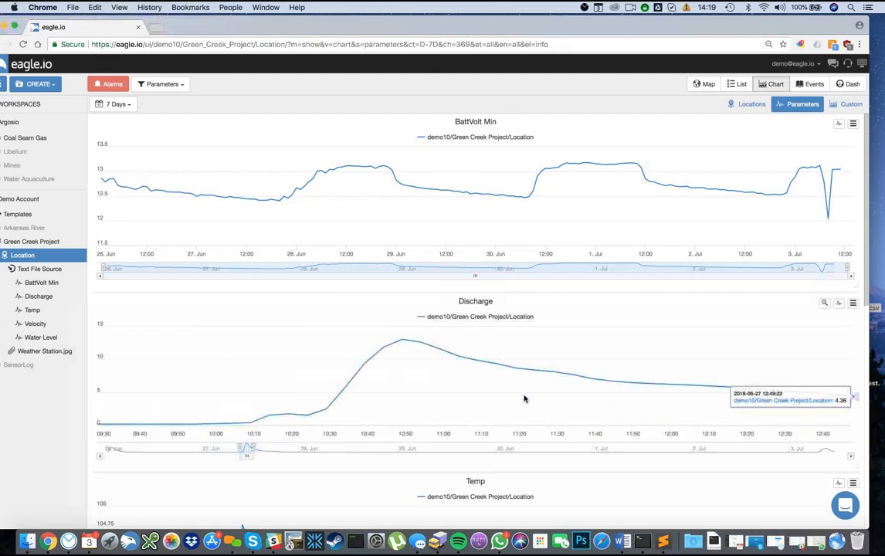
left_click(824, 304)
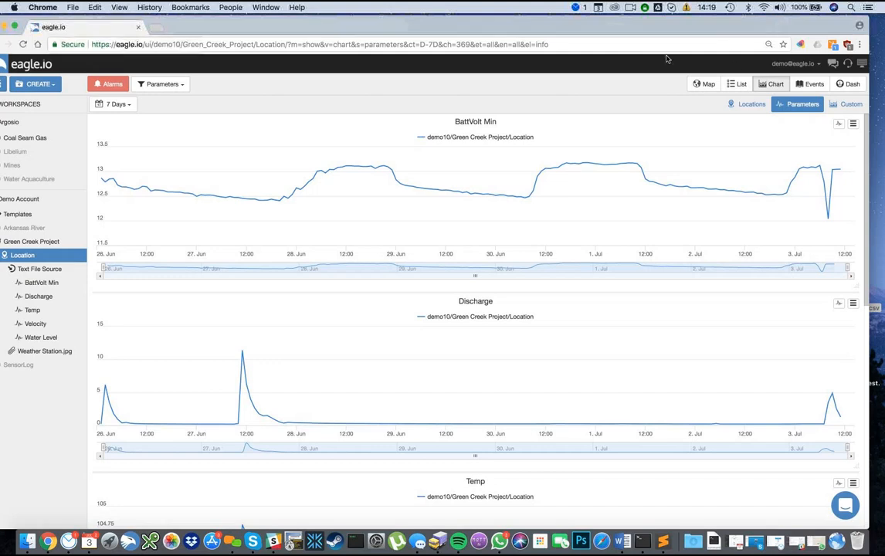
Maximise the browser window, return to the parameter list and open the state settings of BattVolt Min.
double_click(575, 33)
left_click(753, 81)
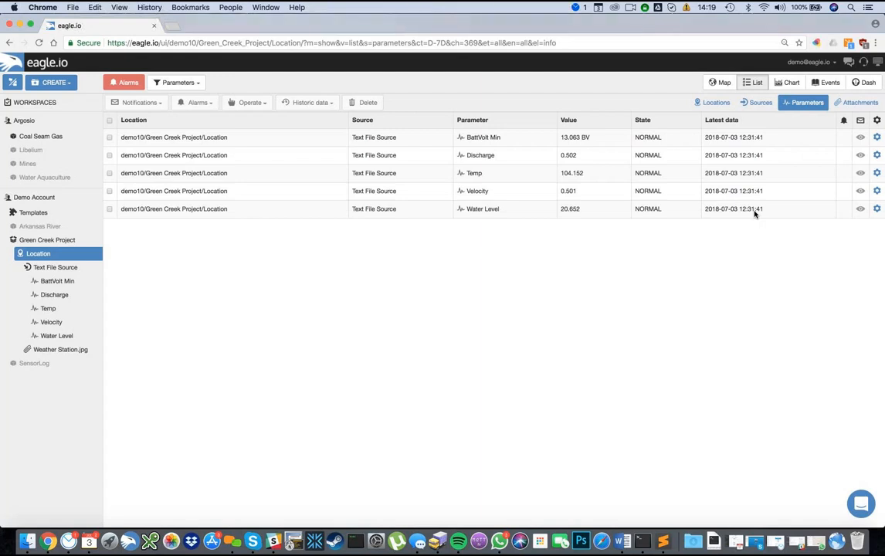
left_click(877, 138)
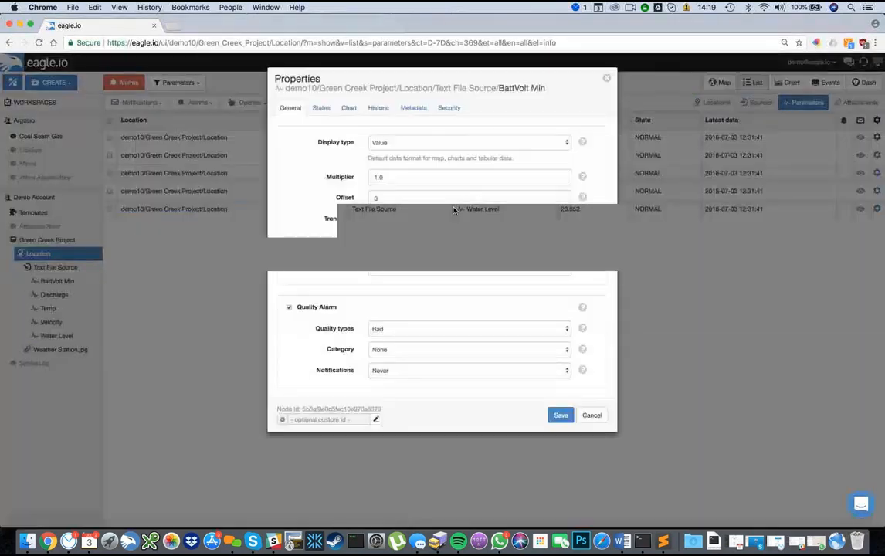
left_click(321, 108)
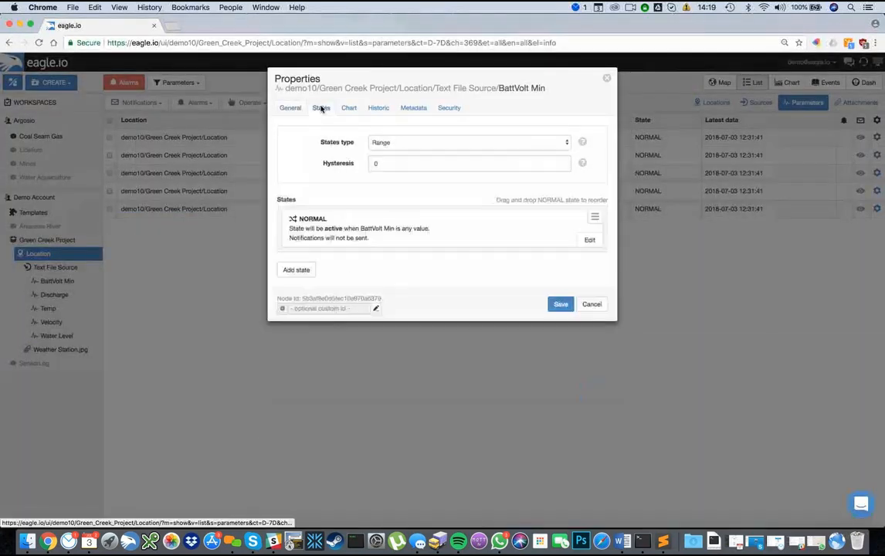
Add a state named Very High to BattVolt Min with a threshold of 14.
left_click(297, 270)
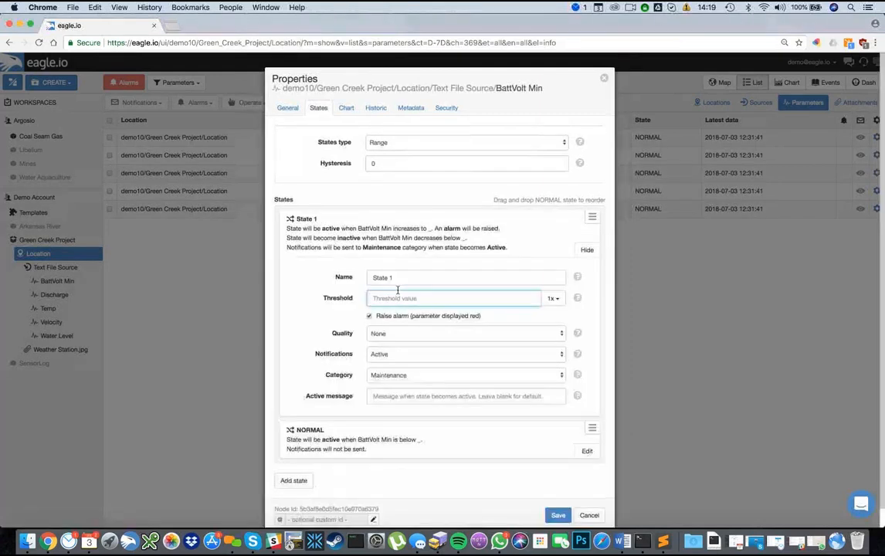
key("shift+Tab")
type("Very High")
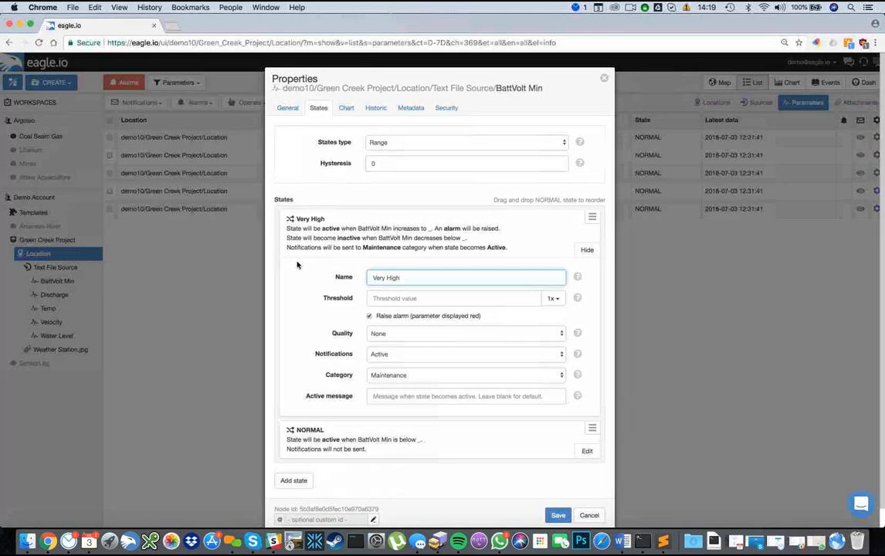
left_click(391, 300)
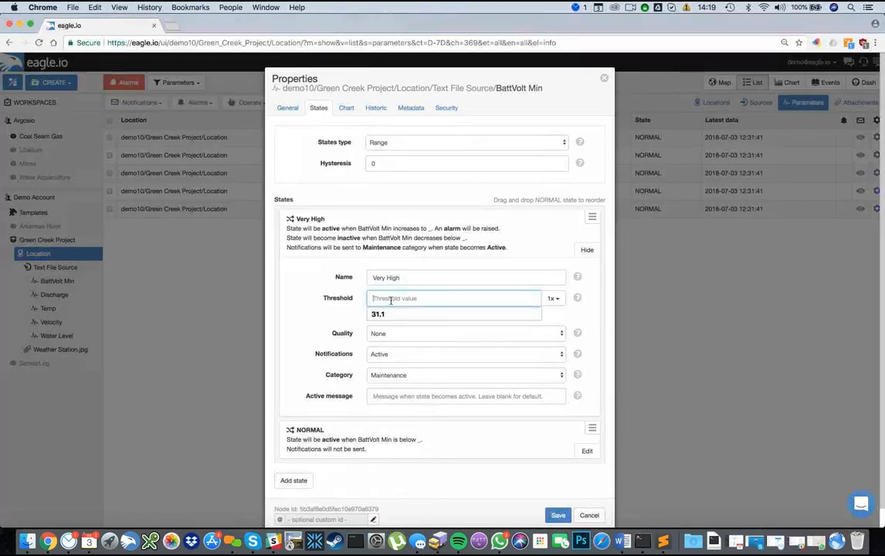
type("14")
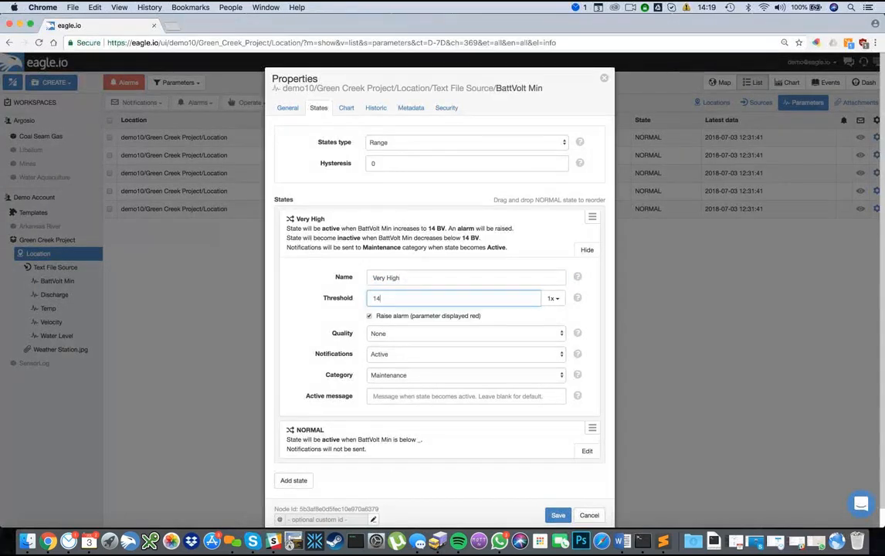
scroll(406, 330, "down", 1)
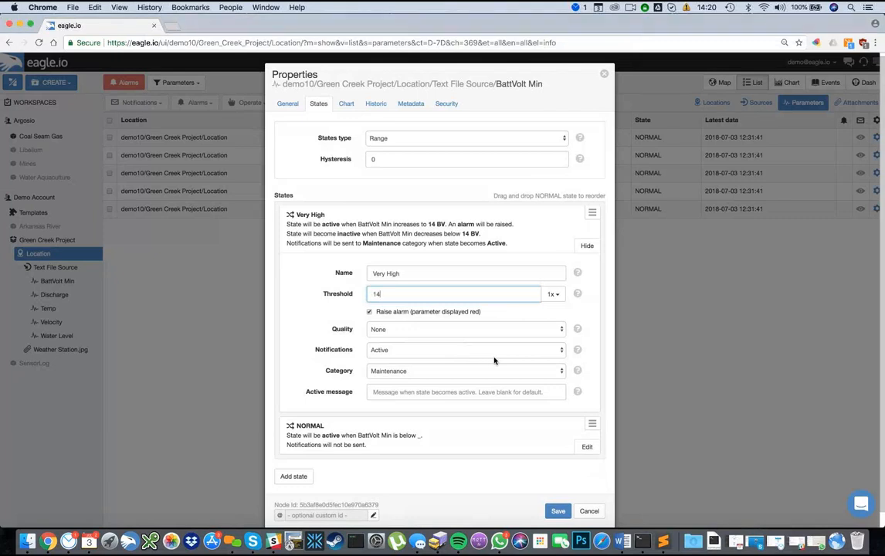
Examine the Very High state's notification, category and active message options, keeping Active and Maintenance.
left_click(560, 353)
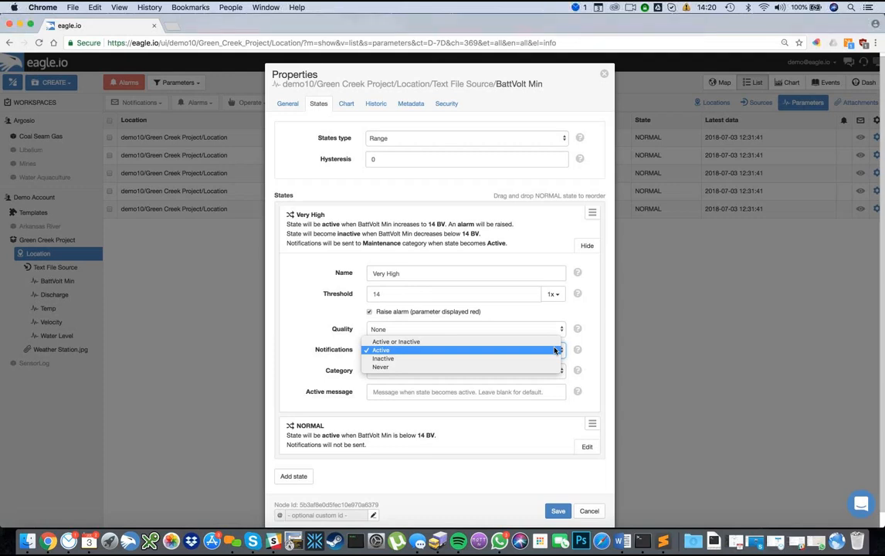
left_click(471, 352)
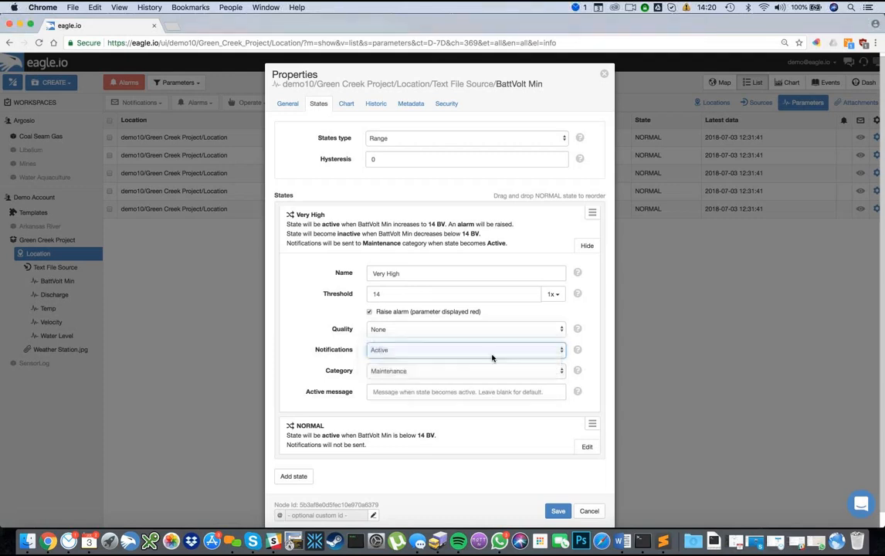
left_click(561, 374)
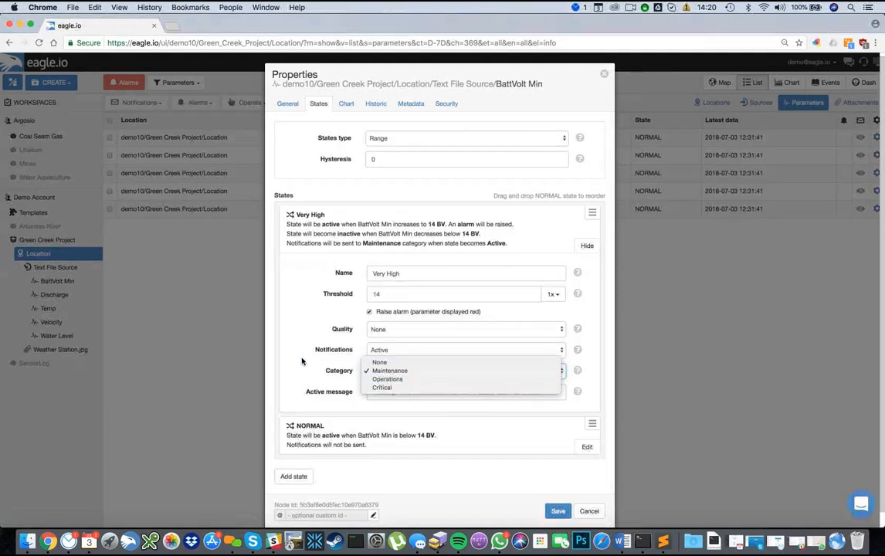
left_click(340, 371)
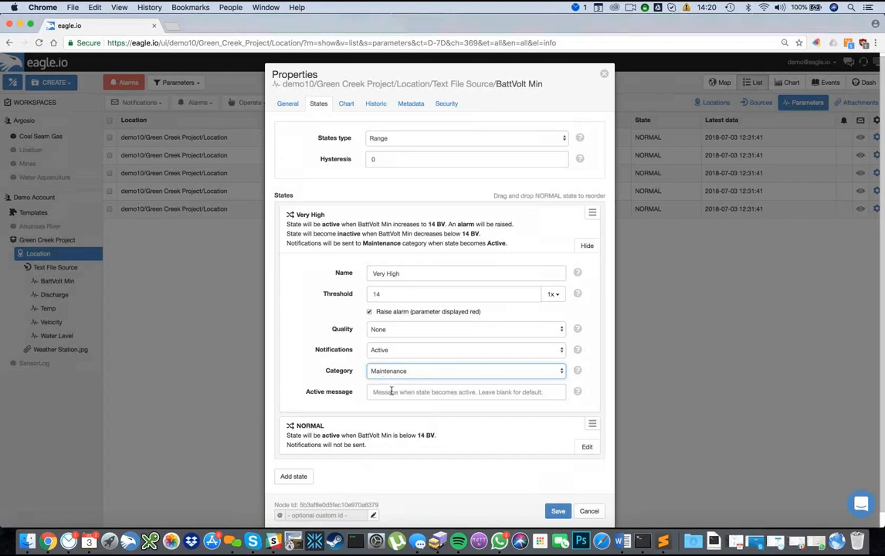
left_click(427, 391)
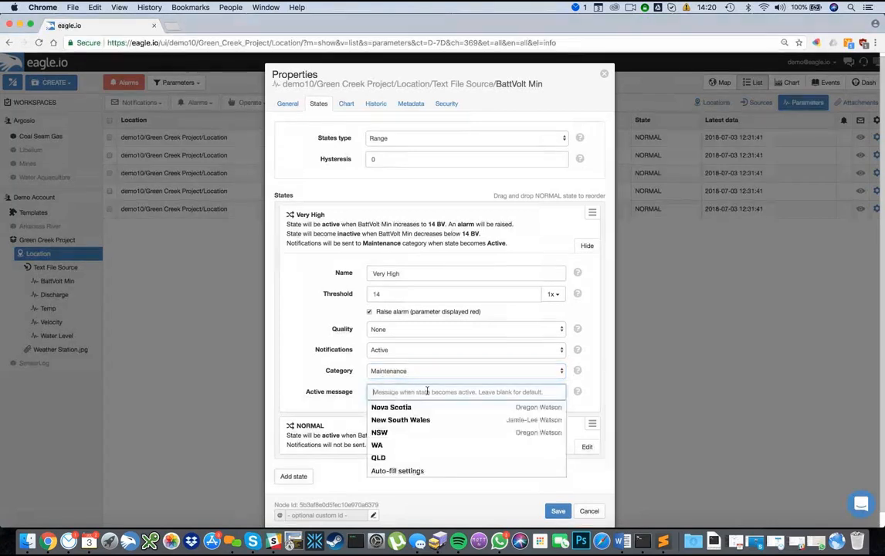
left_click(291, 368)
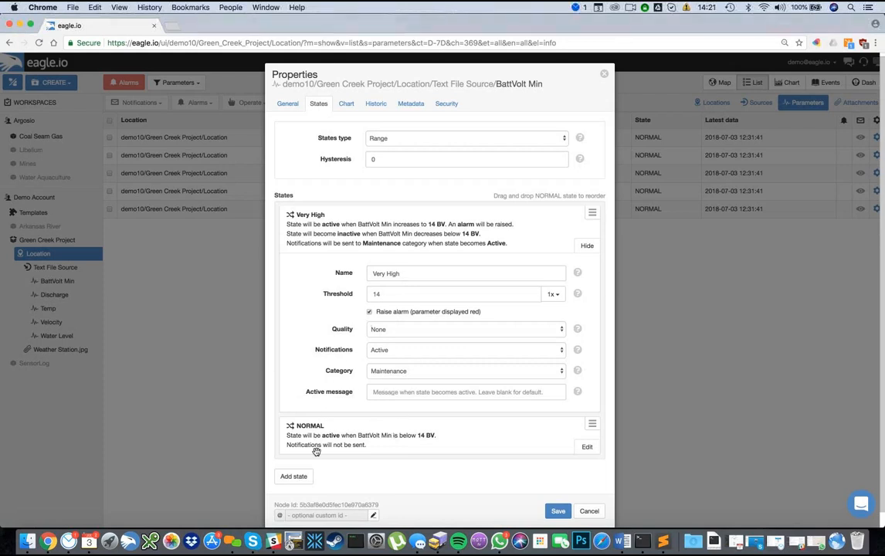
Add a second state named Very Low to BattVolt Min with a threshold of 12.
left_click(300, 479)
left_click_drag(393, 273, 356, 272)
type("Very Low")
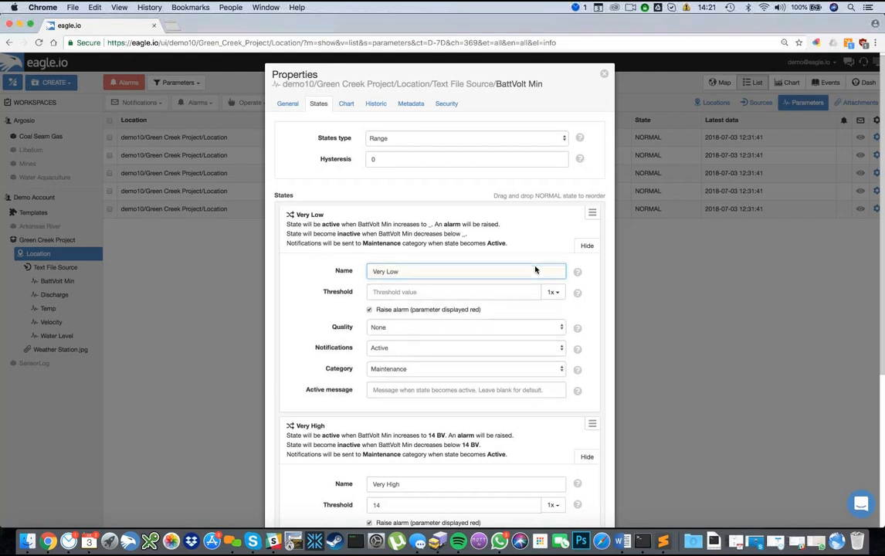
scroll(534, 277, "down", 3)
scroll(532, 302, "down", 5)
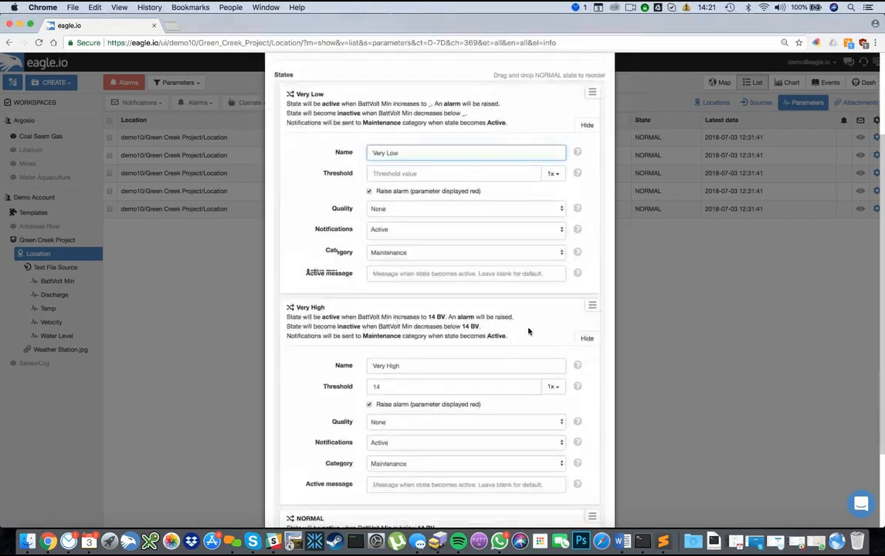
scroll(410, 221, "up", 6)
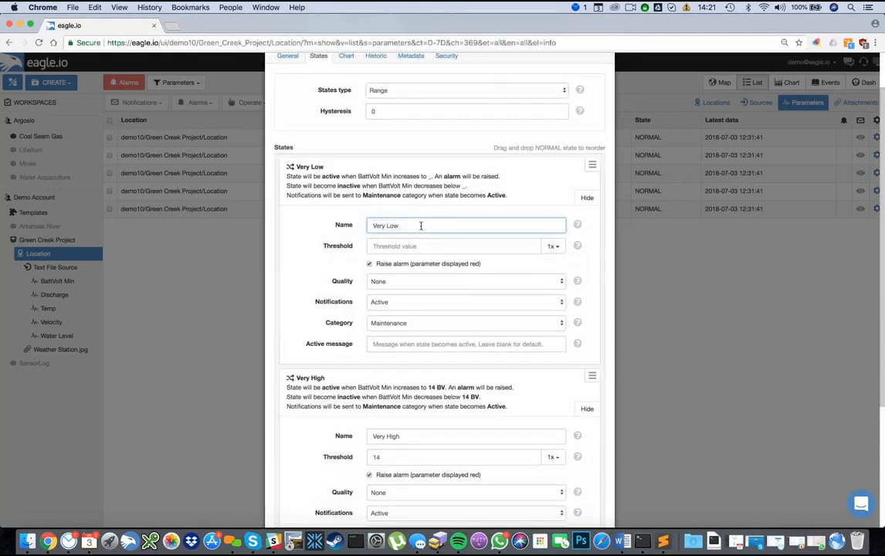
key("Tab")
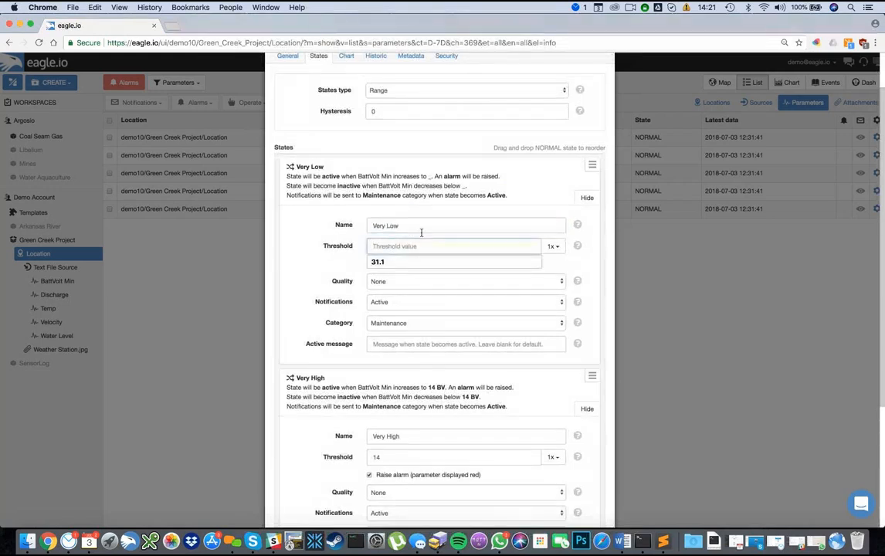
type("12")
scroll(506, 300, "down", 5)
left_click(556, 493)
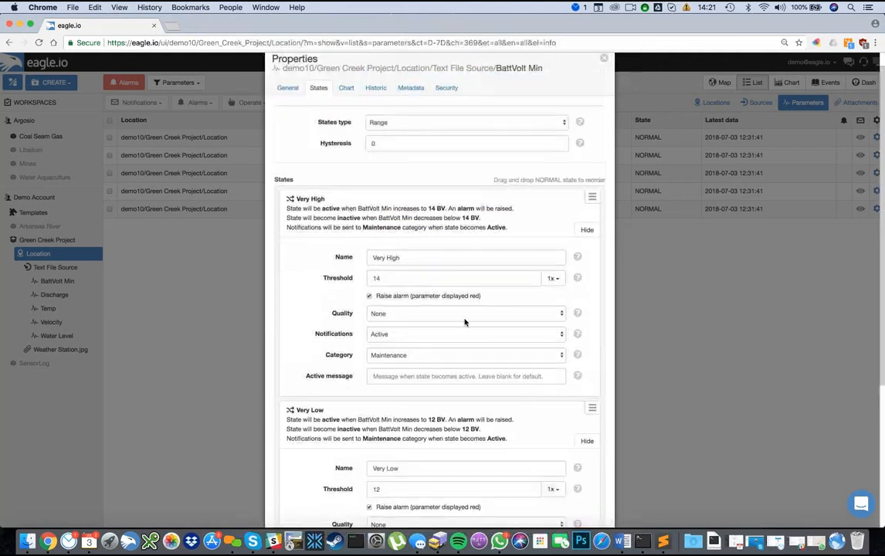
Place the NORMAL state between Very High and Very Low and save the BattVolt Min properties.
scroll(460, 362, "down", 4)
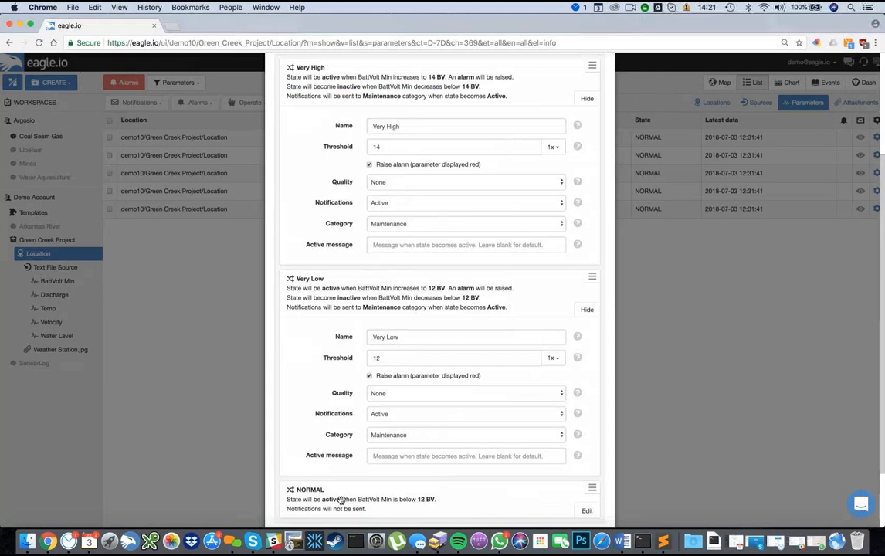
left_click_drag(352, 506, 350, 283)
left_click_drag(349, 499, 346, 263)
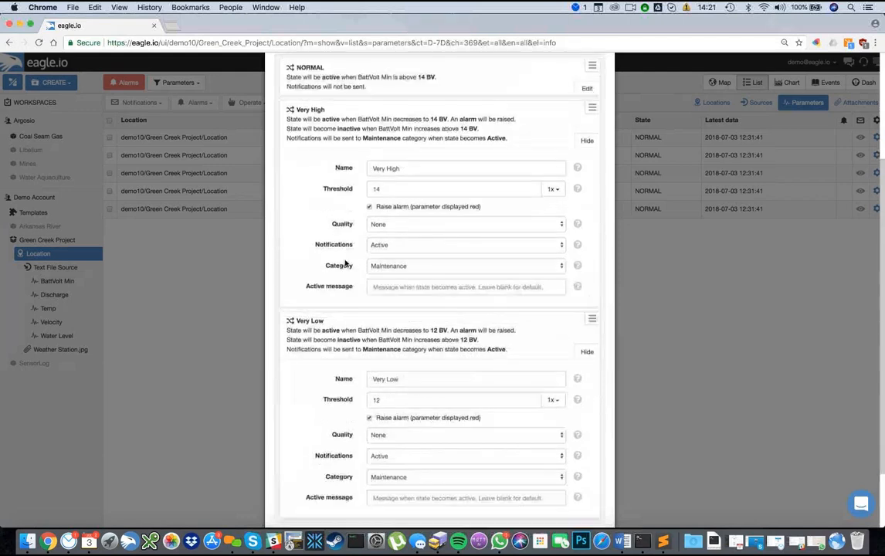
left_click_drag(330, 82, 324, 256)
left_click_drag(349, 493, 372, 257)
left_click_drag(359, 270, 390, 276)
scroll(491, 307, "down", 1)
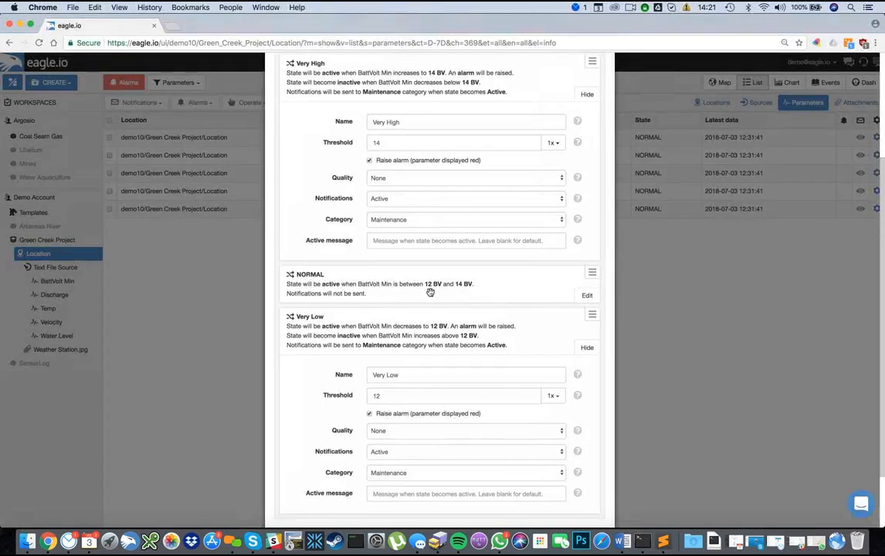
scroll(430, 292, "down", 3)
left_click(557, 498)
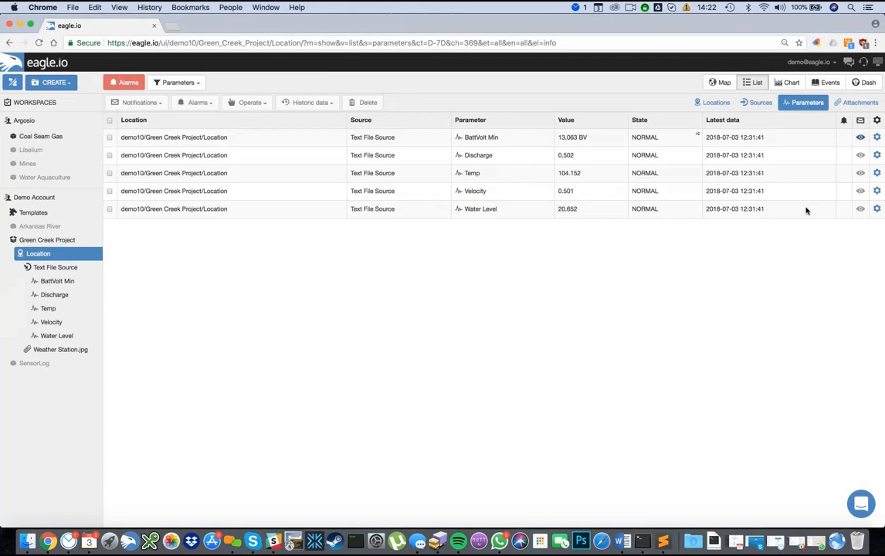
View the parameter charts with the new state limits and create a Historic Chart under Location.
left_click(789, 82)
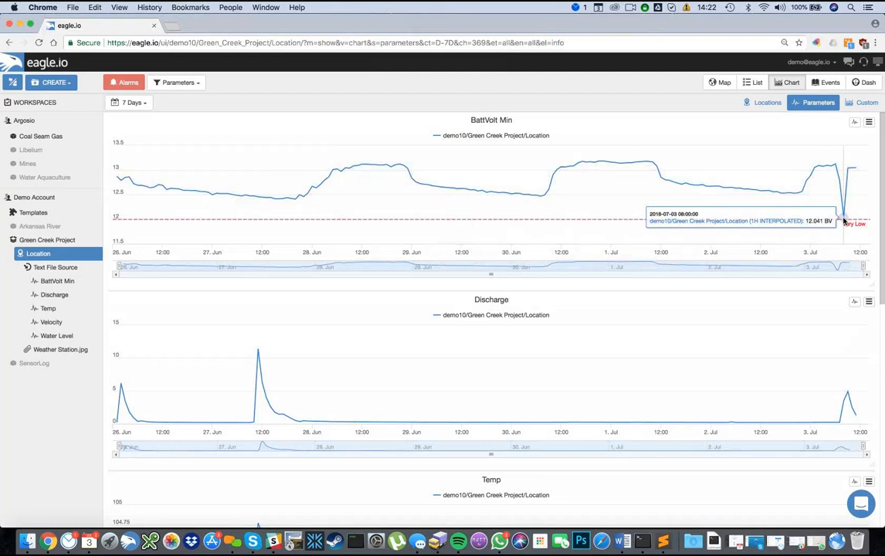
right_click(46, 257)
mouse_move(71, 315)
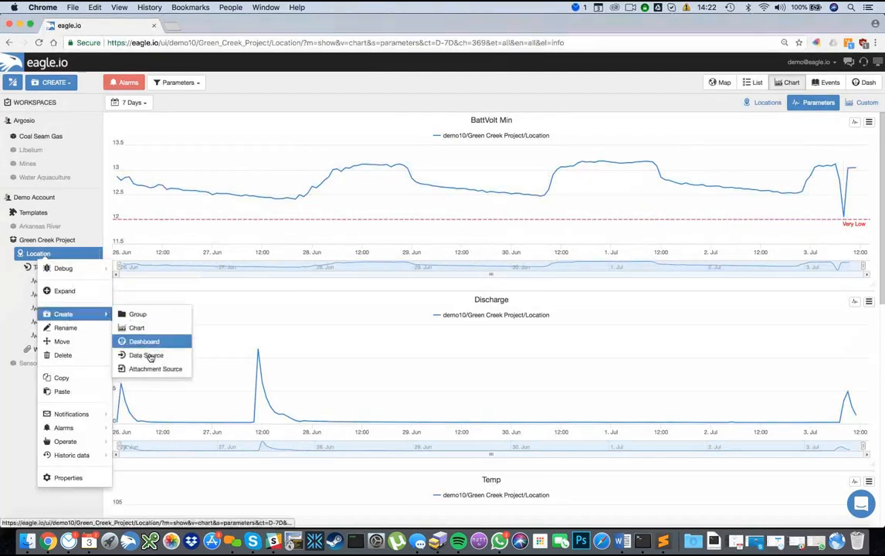
left_click(152, 333)
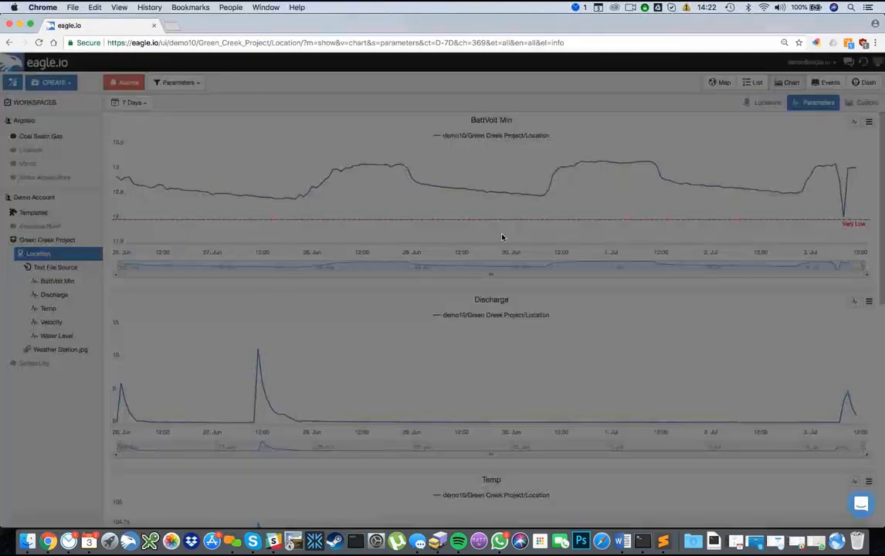
left_click(319, 188)
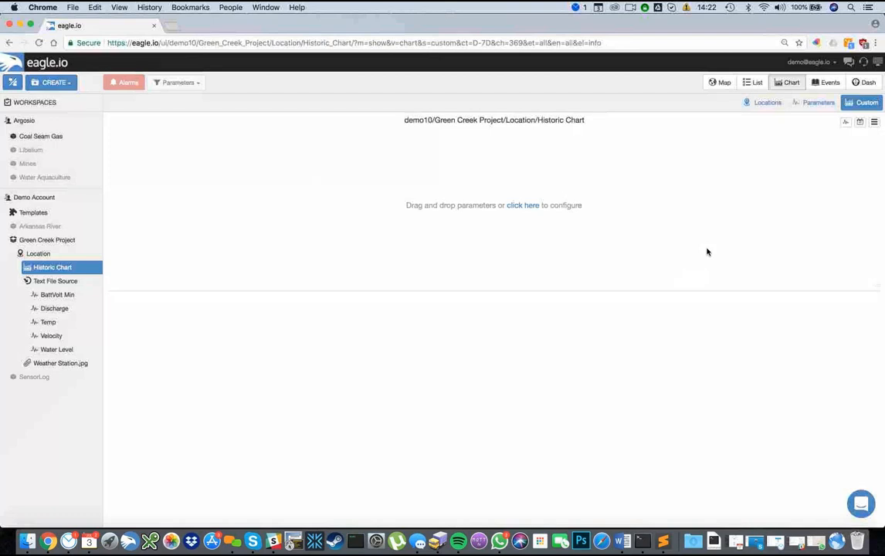
Add the BattVolt Min and Velocity parameters as series on the empty Historic Chart.
left_click_drag(49, 299, 412, 182)
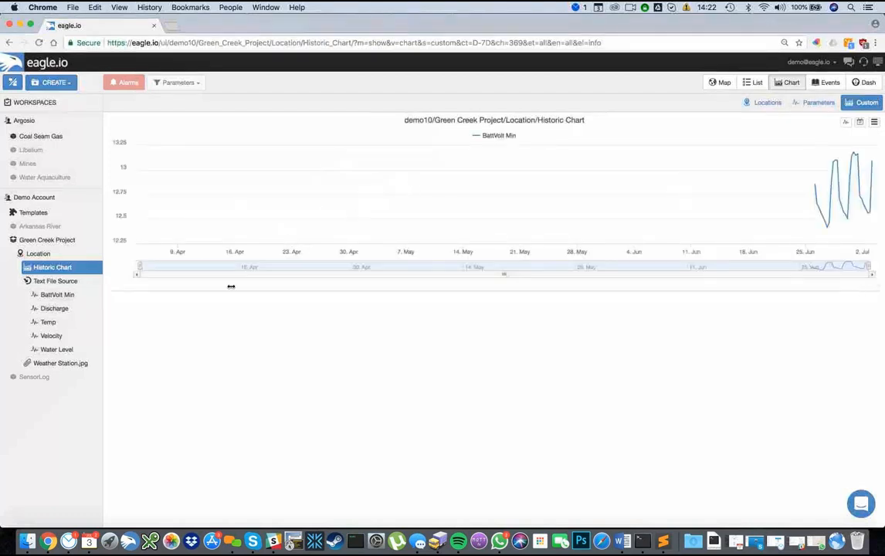
left_click_drag(353, 241, 460, 189)
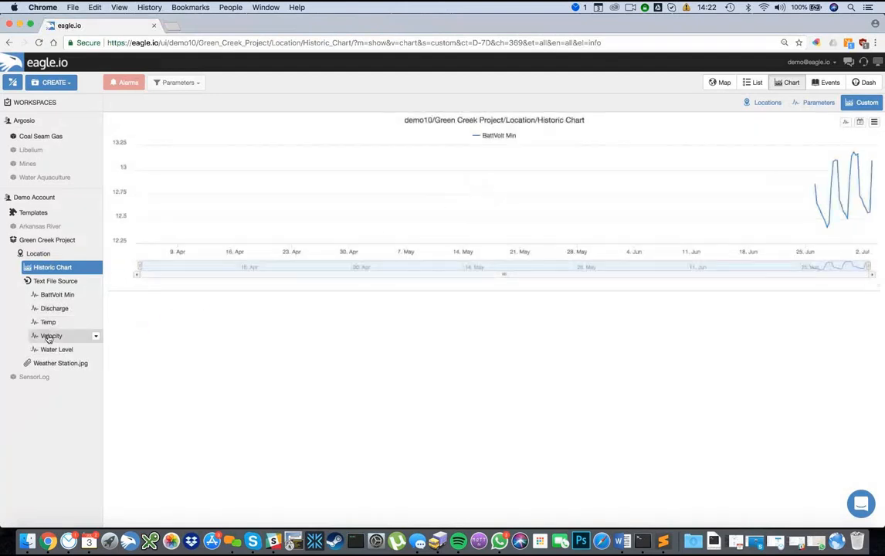
left_click_drag(51, 335, 467, 180)
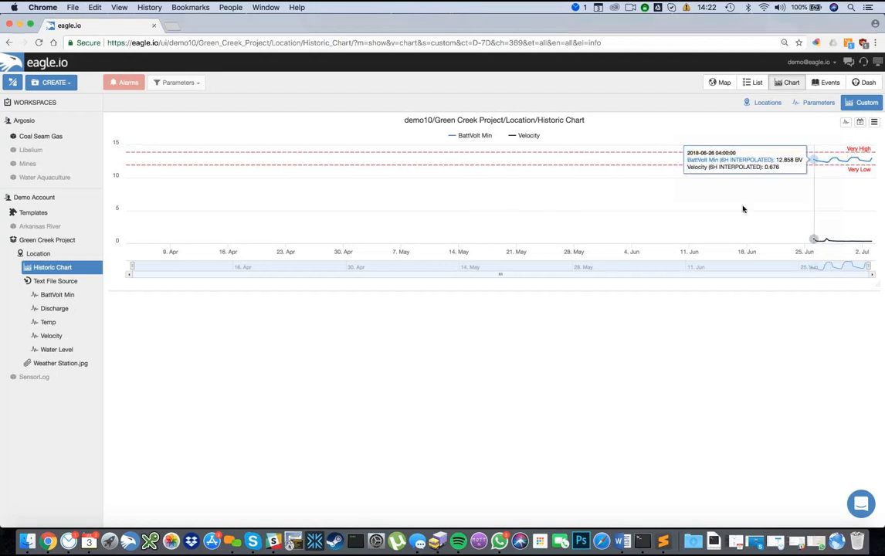
left_click(876, 124)
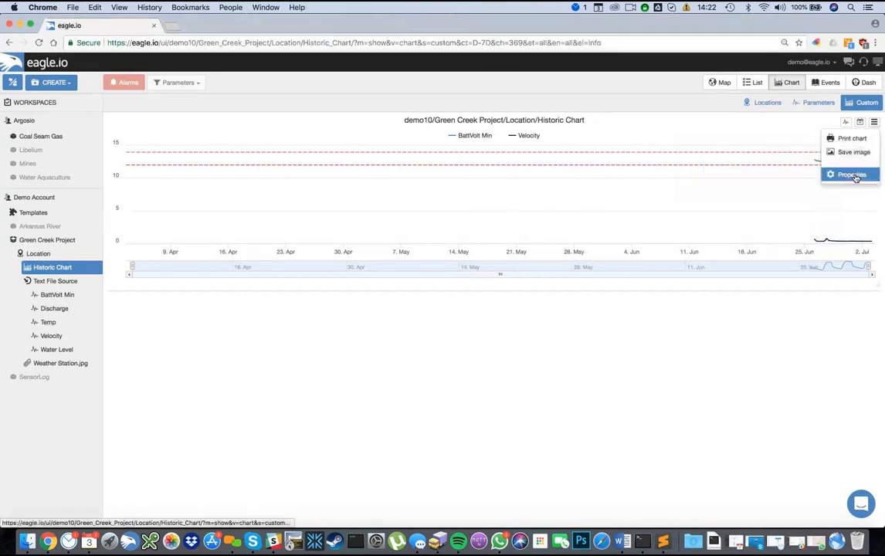
left_click(855, 173)
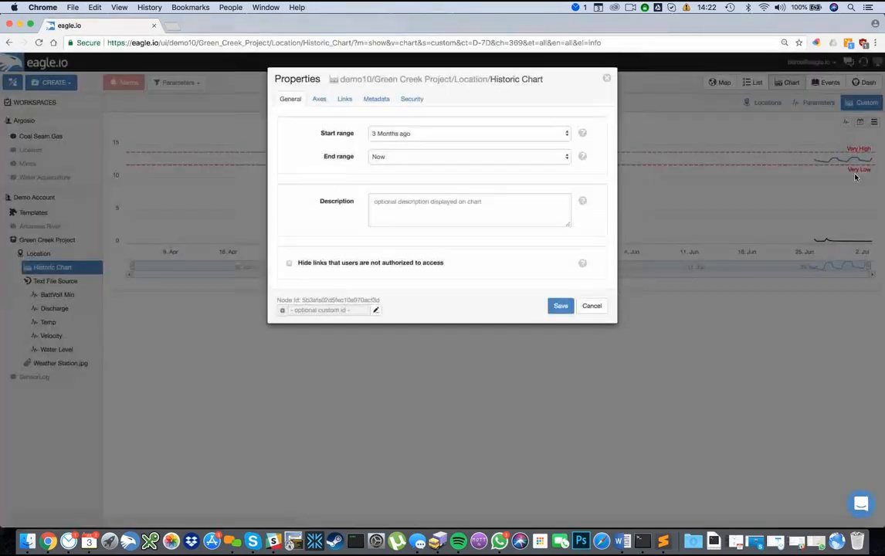
left_click(319, 100)
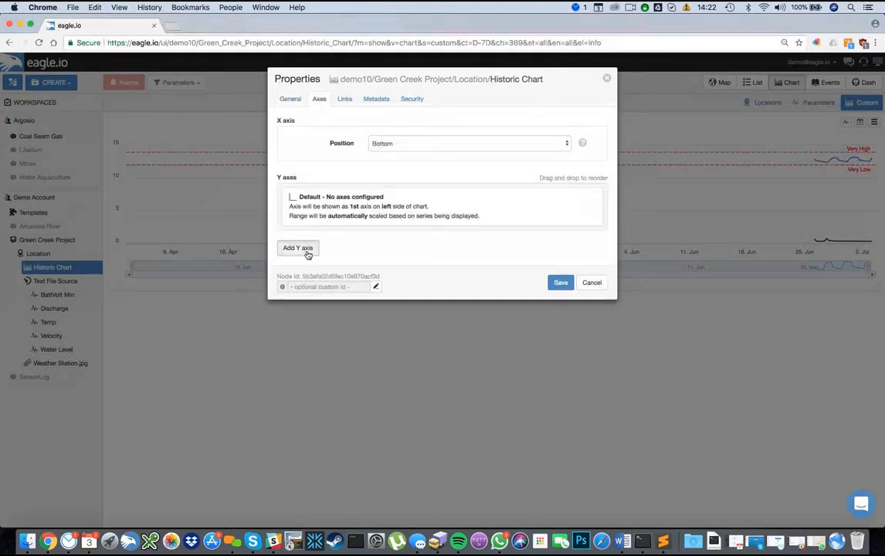
left_click(305, 249)
type("T")
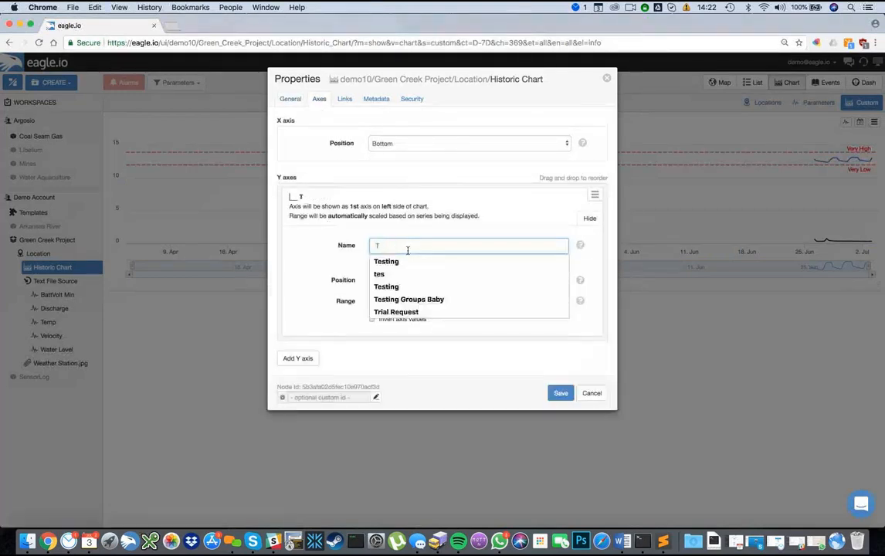
type("emp")
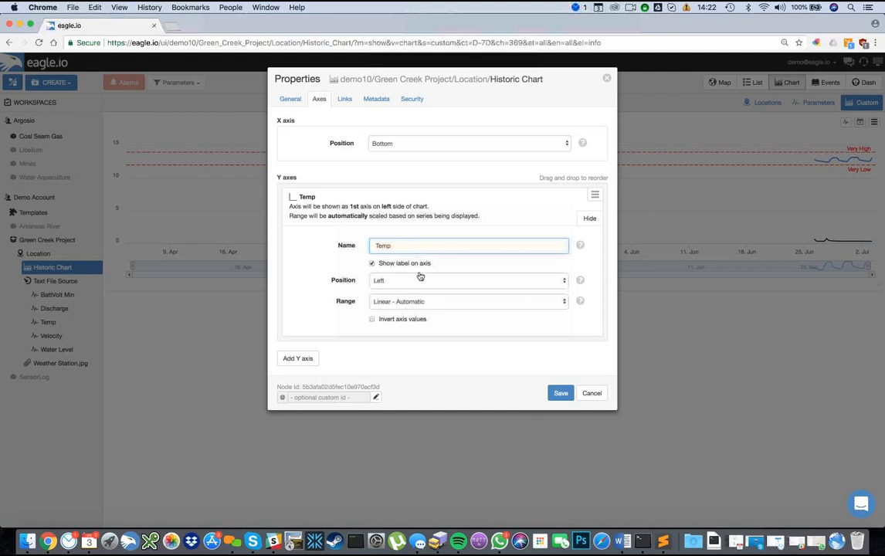
left_click(403, 281)
left_click(403, 283)
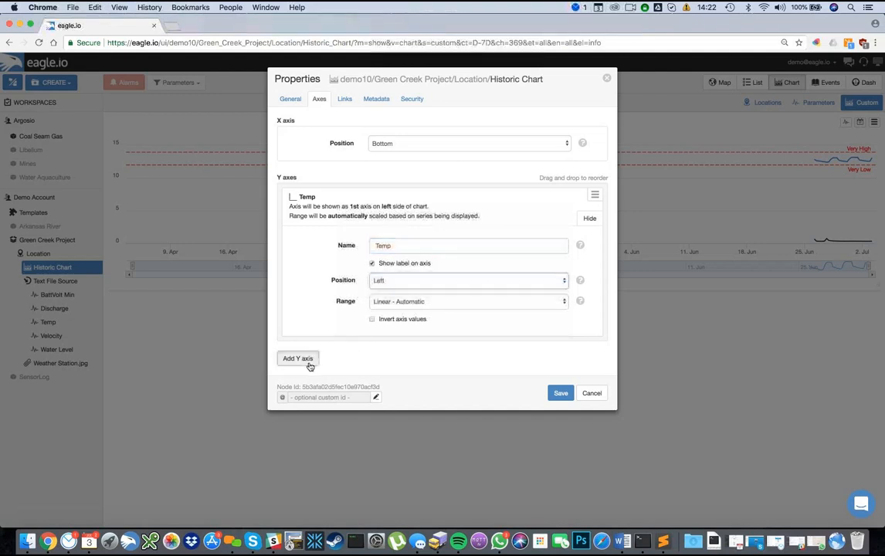
left_click(308, 360)
type("Vo")
left_click(417, 438)
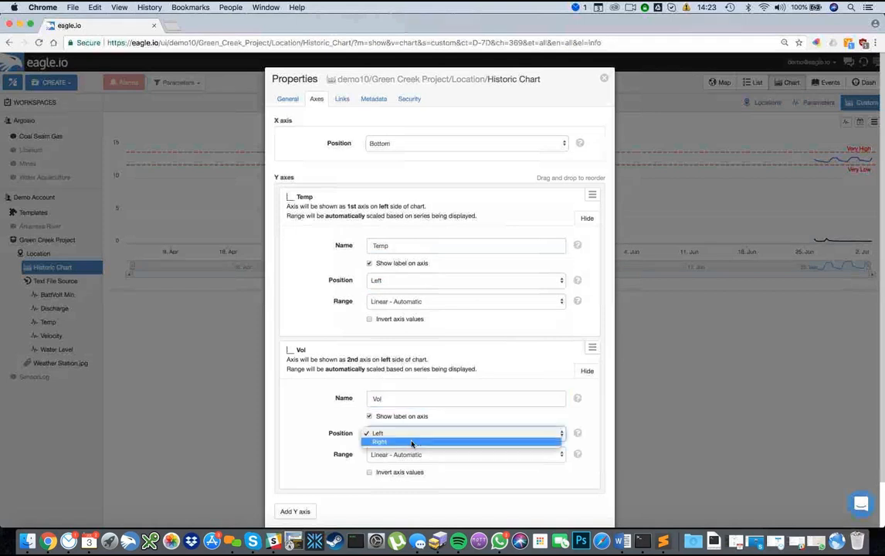
left_click(412, 443)
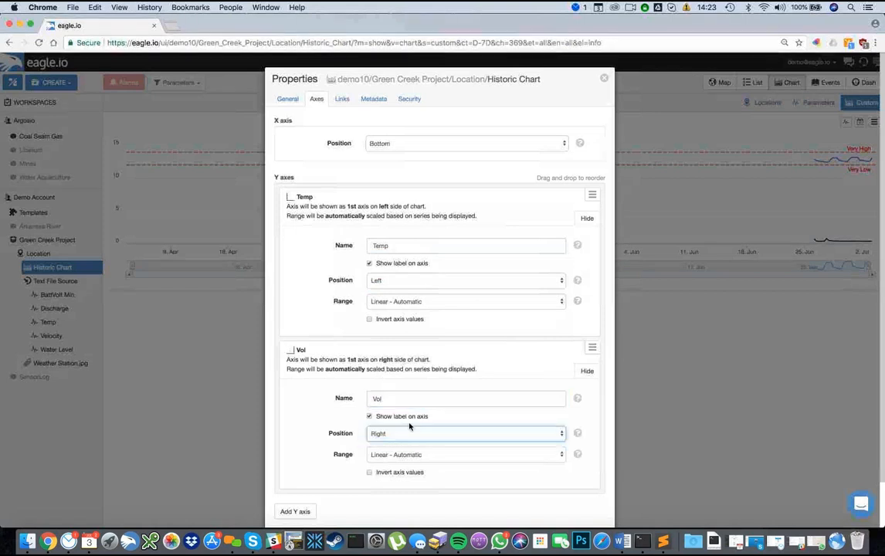
left_click(342, 101)
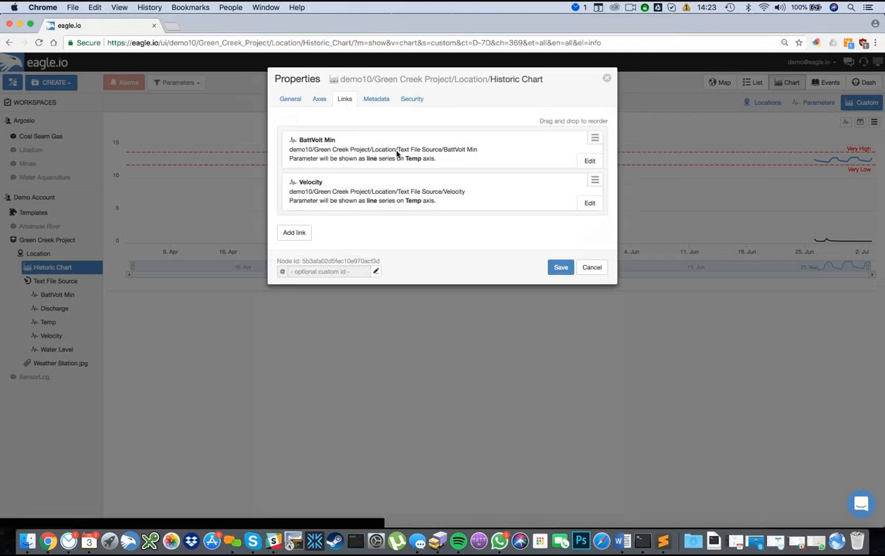
left_click(520, 173)
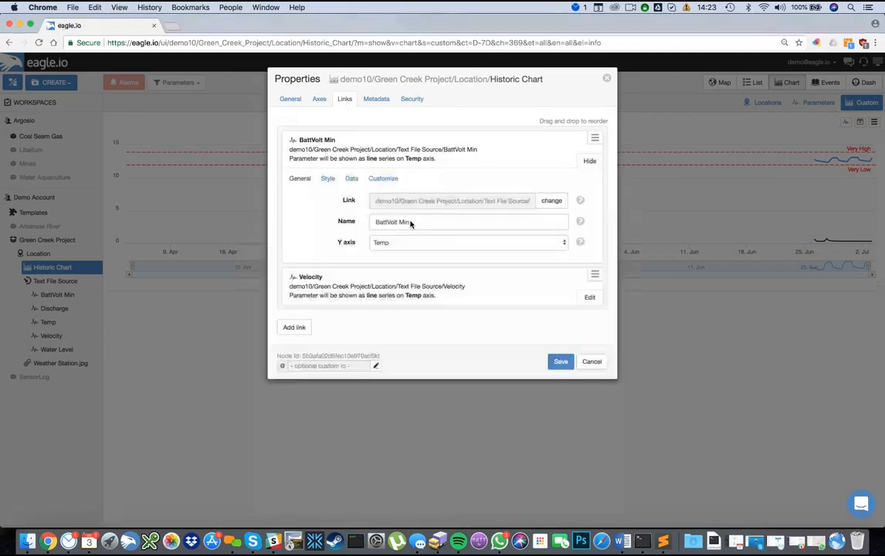
left_click(387, 244)
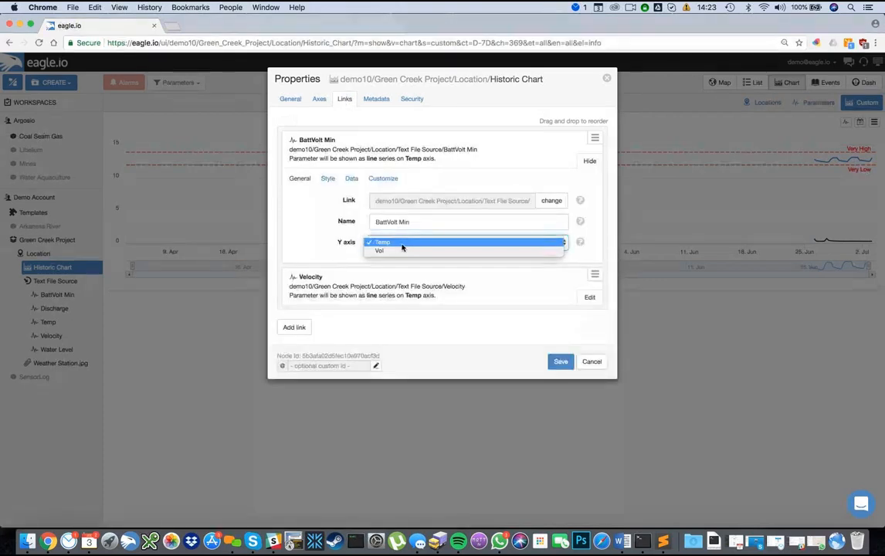
left_click(588, 361)
left_click(589, 363)
Configure two Y axes in the Historic Chart's properties: Batt with position Left and Vol with position Right.
left_click(874, 123)
left_click(854, 177)
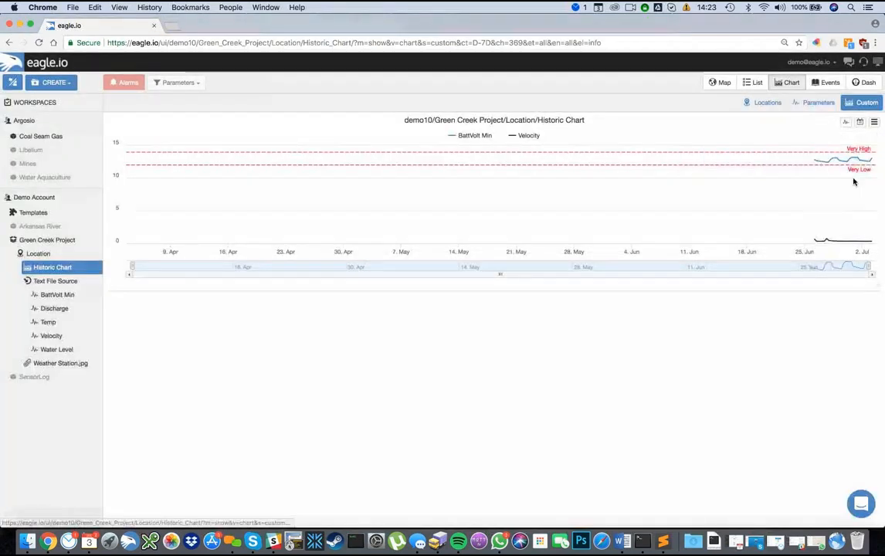
left_click(874, 122)
left_click(852, 173)
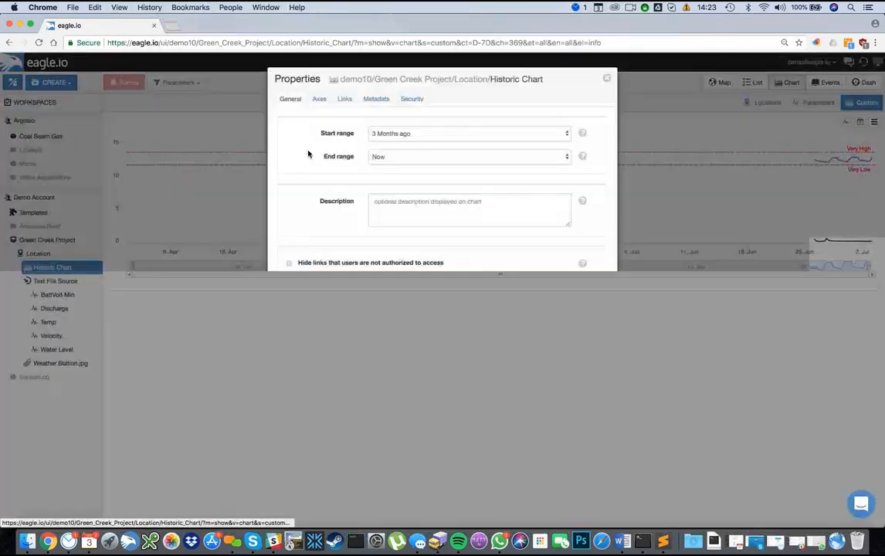
left_click(319, 99)
left_click(296, 247)
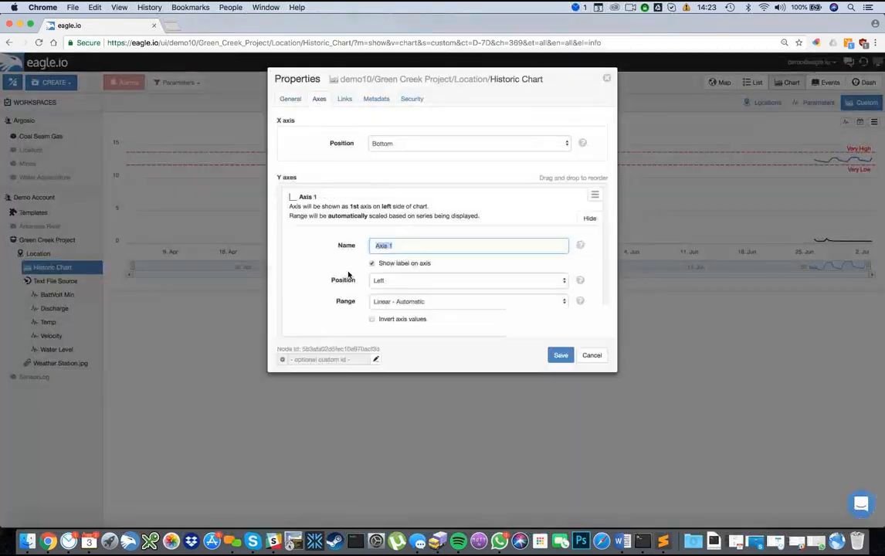
type("Batt")
left_click(315, 352)
type("Vol")
left_click(395, 433)
left_click(394, 389)
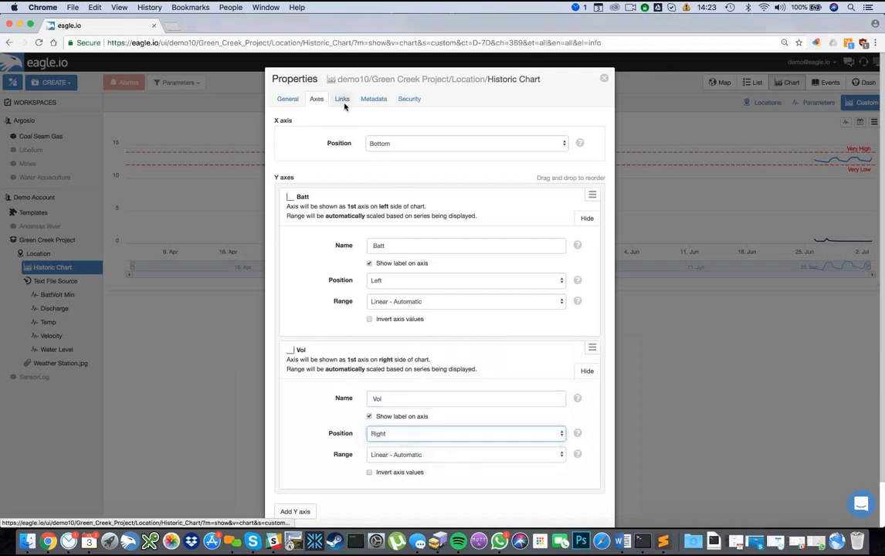
Assign the Velocity link to the Vol axis, keep BattVolt Min on Batt, and save the Historic Chart's properties.
left_click(343, 102)
left_click(589, 160)
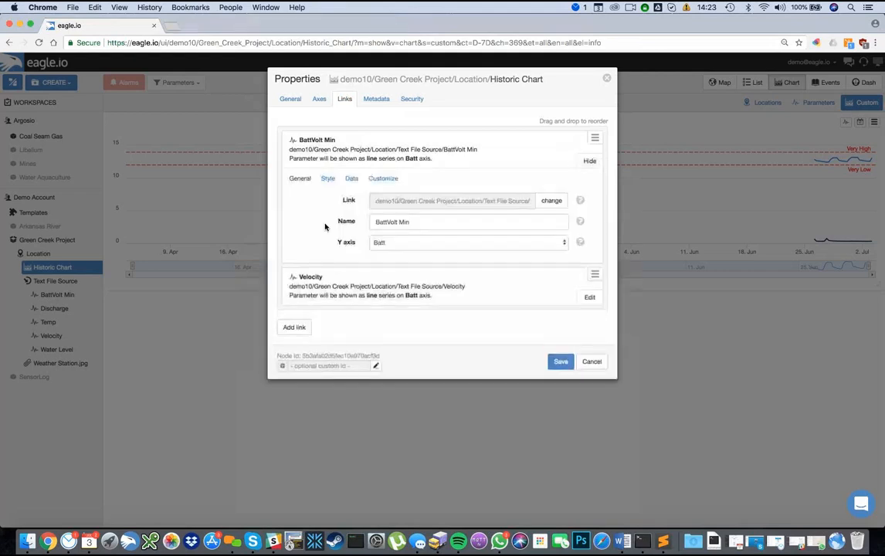
left_click(589, 297)
left_click(438, 377)
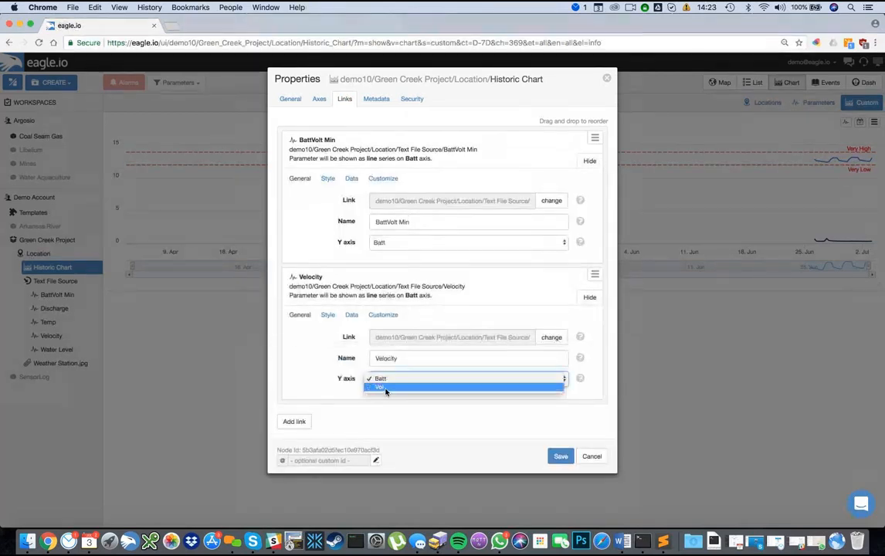
left_click(391, 387)
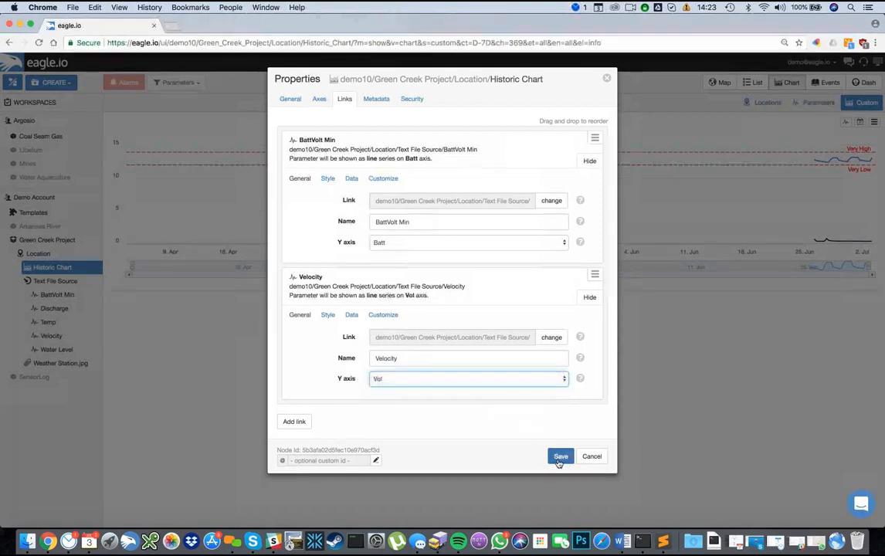
left_click(560, 456)
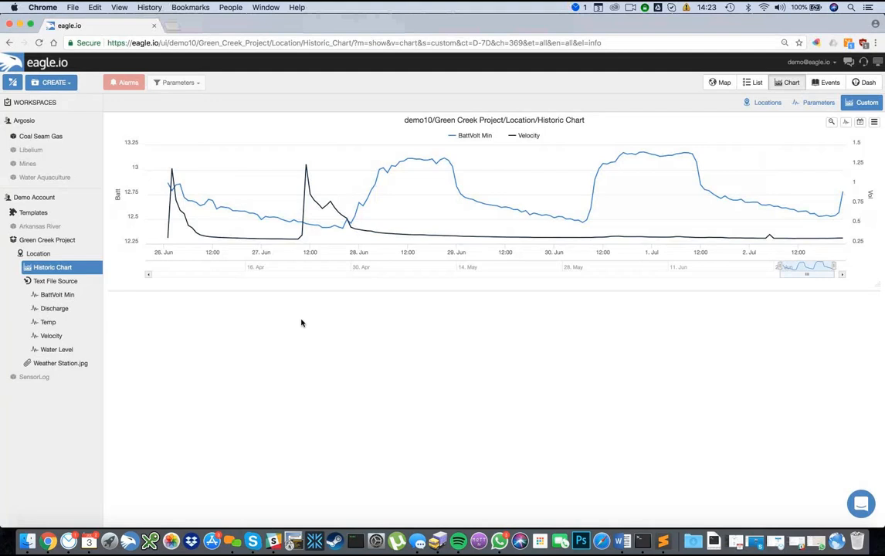
mouse_move(450, 211)
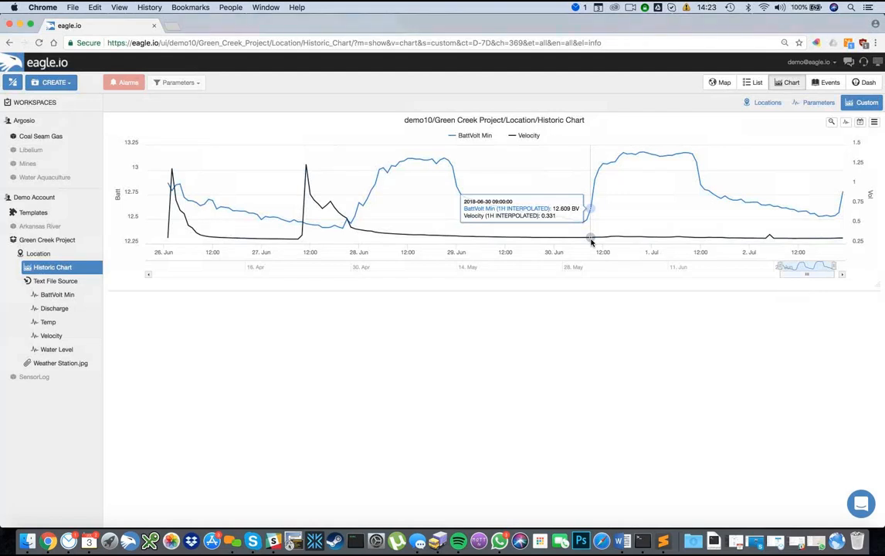
Create a Dashboard under Location in the Green Creek Project.
right_click(45, 254)
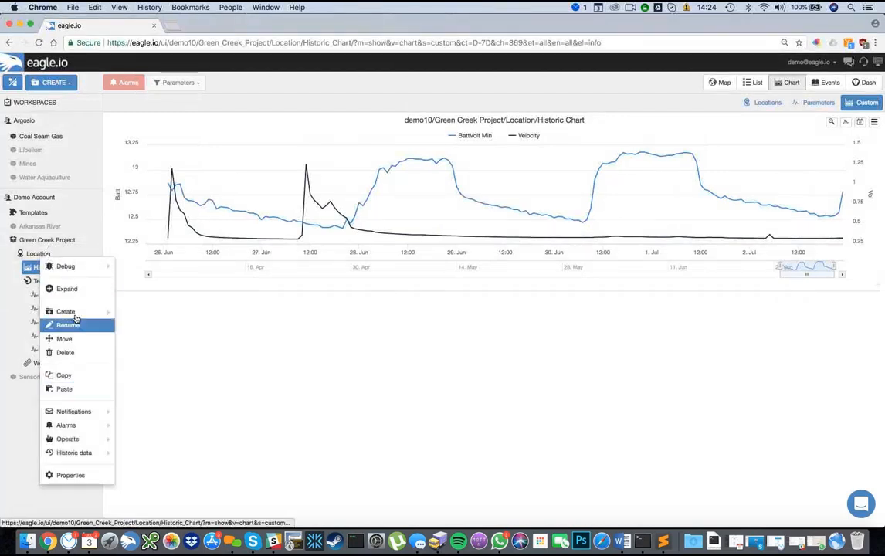
mouse_move(78, 311)
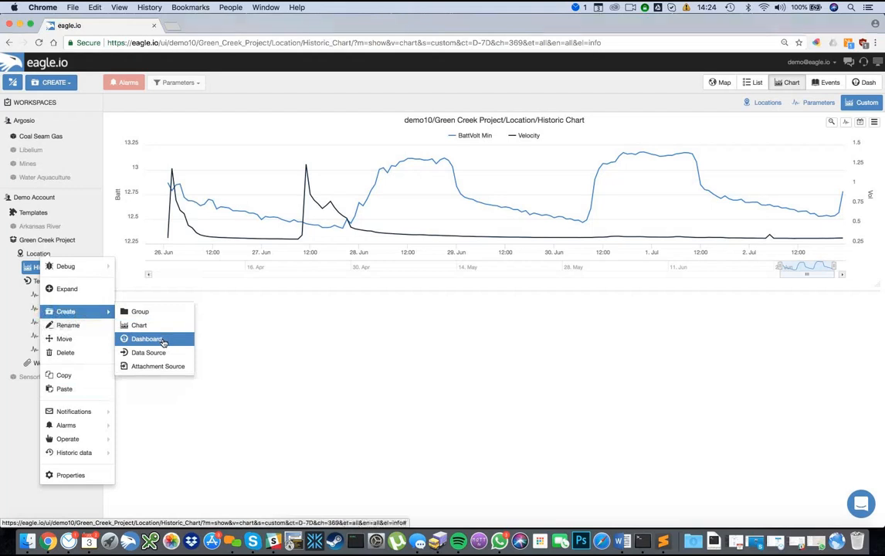
left_click(163, 340)
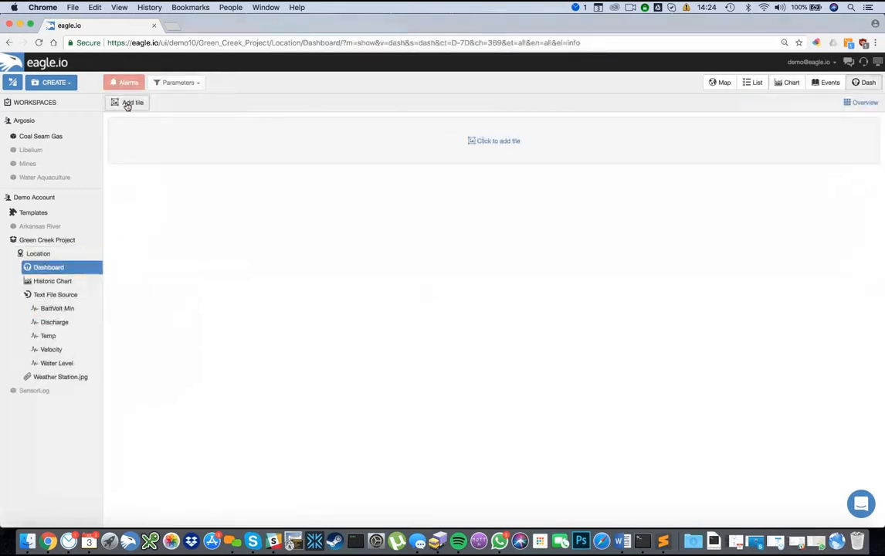
Add Value list, Location map and Attachment image tiles to the new dashboard.
left_click(129, 103)
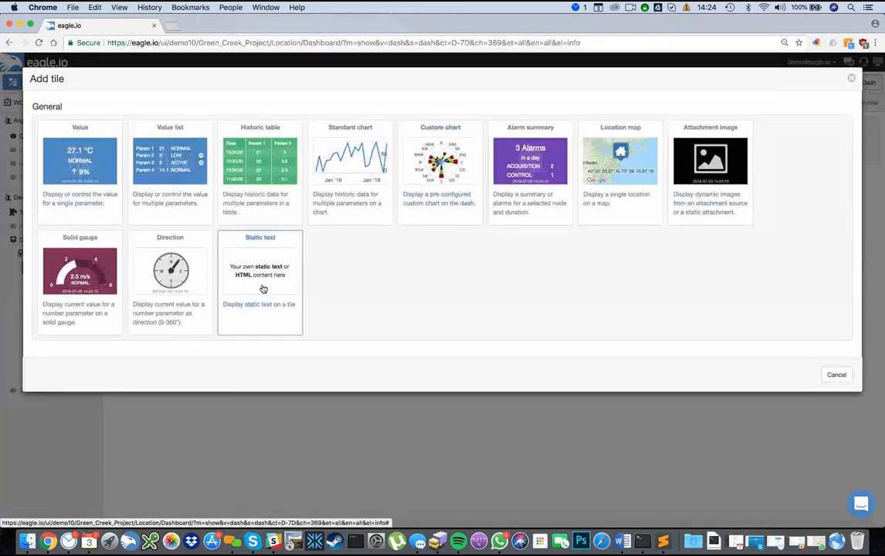
left_click(152, 168)
left_click(133, 103)
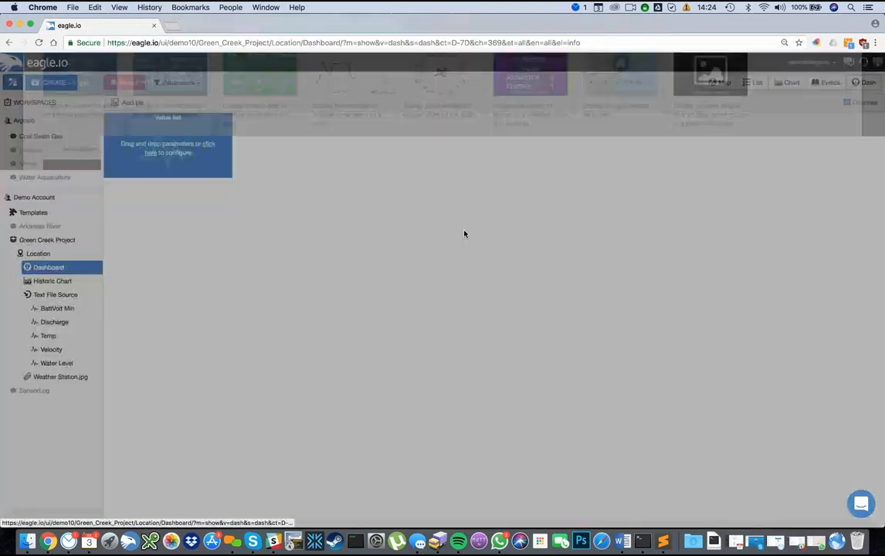
left_click(601, 169)
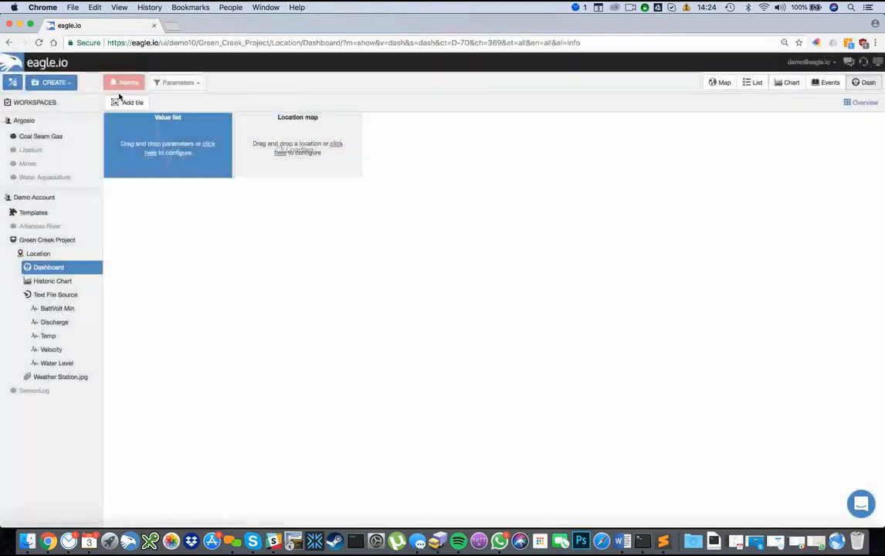
left_click(121, 103)
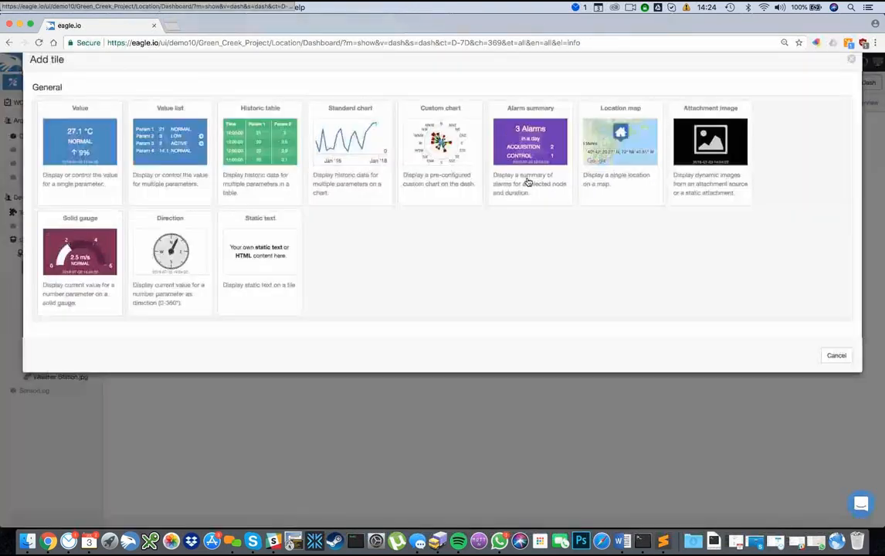
left_click(689, 188)
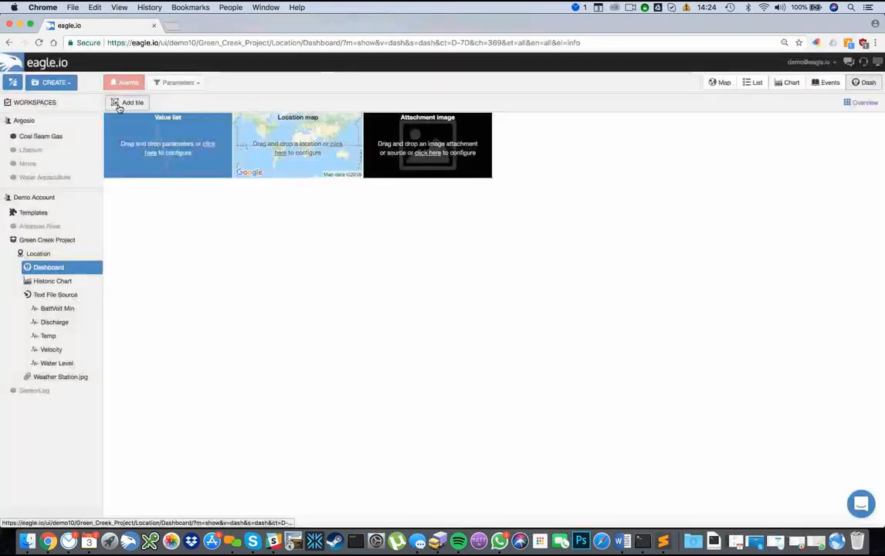
Add two Solid gauge tiles and one Custom chart tile to the dashboard.
left_click(121, 103)
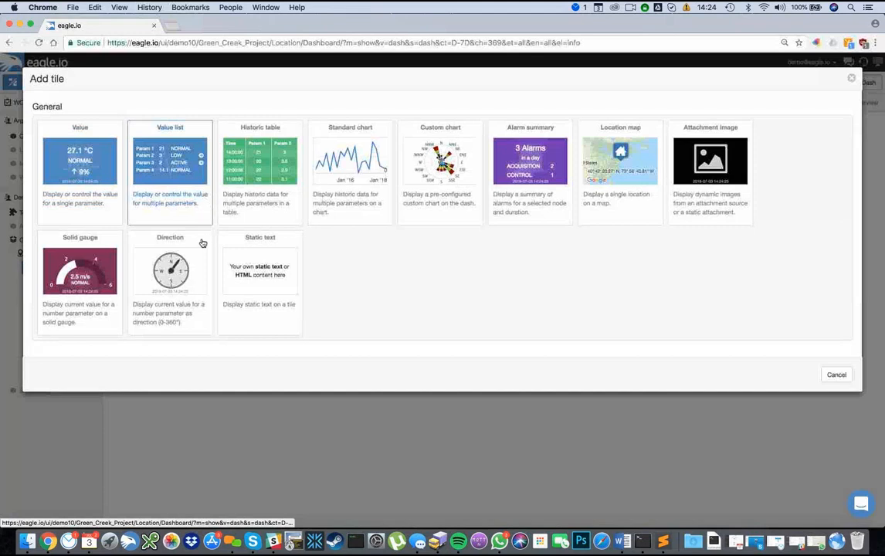
left_click(81, 267)
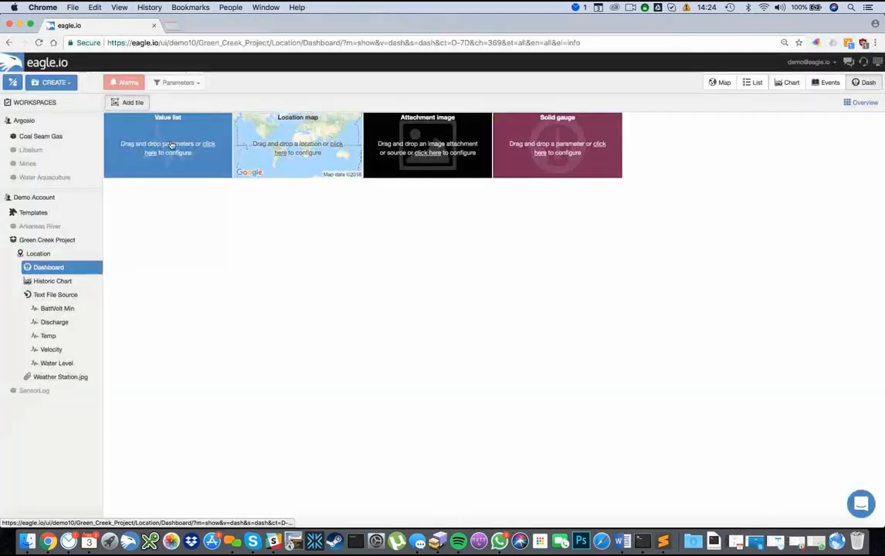
left_click(89, 285)
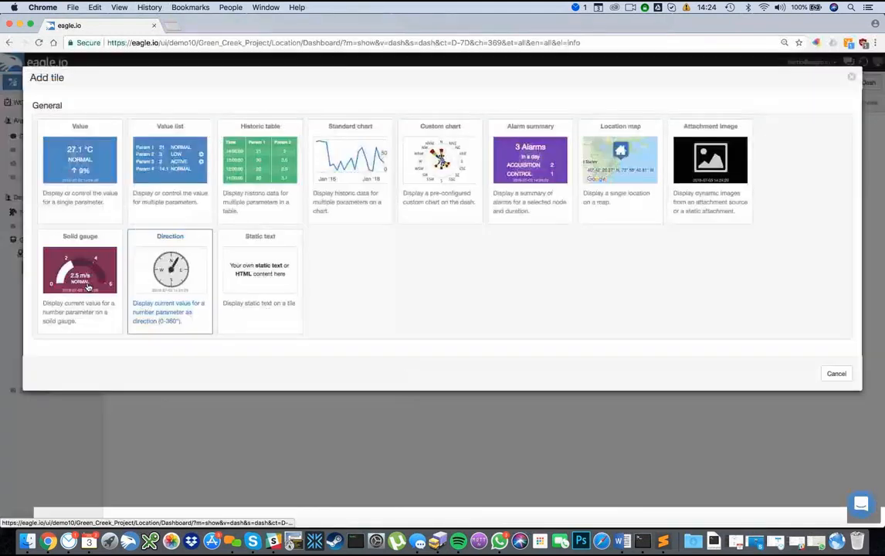
left_click(136, 103)
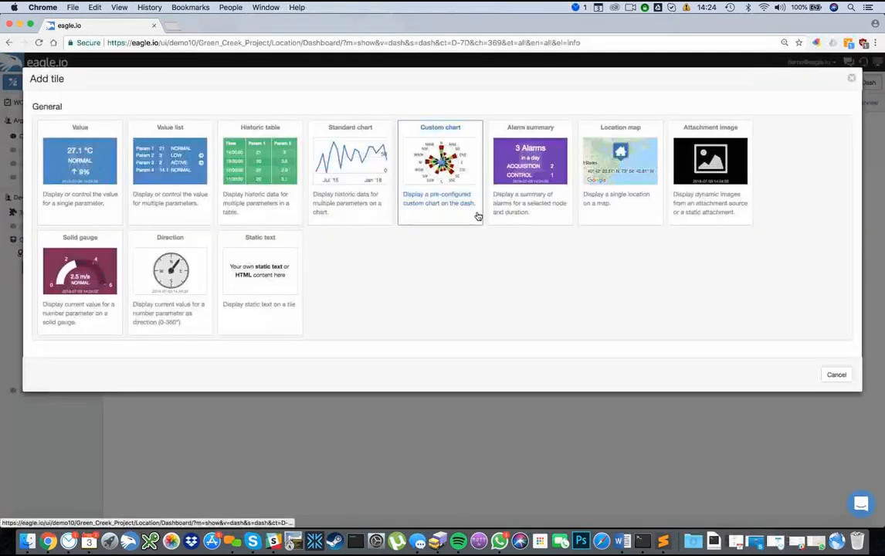
left_click(444, 180)
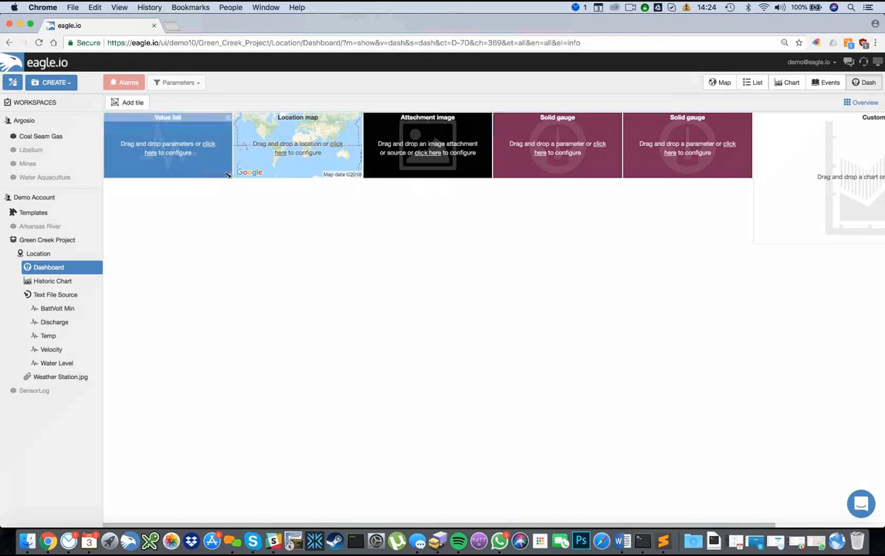
Enlarge the Value list and Attachment image tiles, and widen and stack the two Solid gauges beside them.
left_click_drag(276, 200, 316, 208)
left_click_drag(489, 175, 567, 236)
left_click_drag(751, 176, 838, 179)
left_click_drag(719, 202, 710, 190)
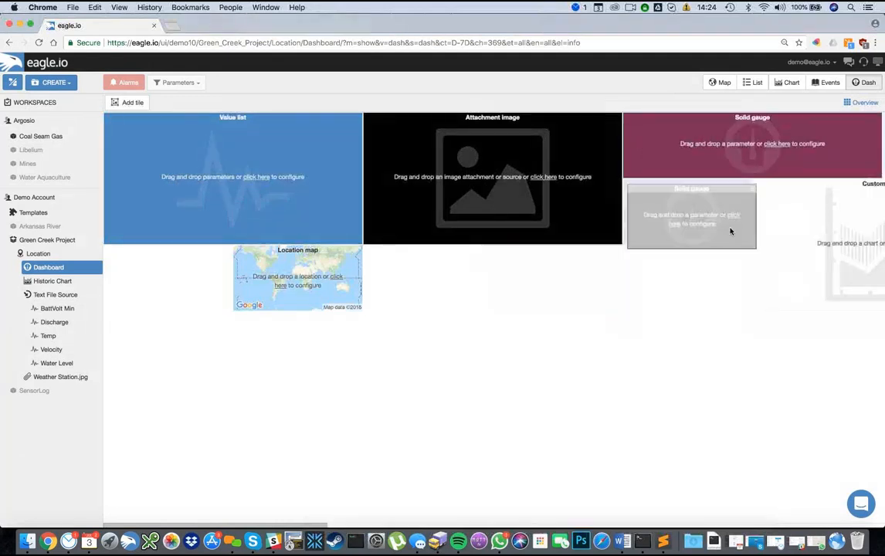
left_click_drag(748, 241, 883, 207)
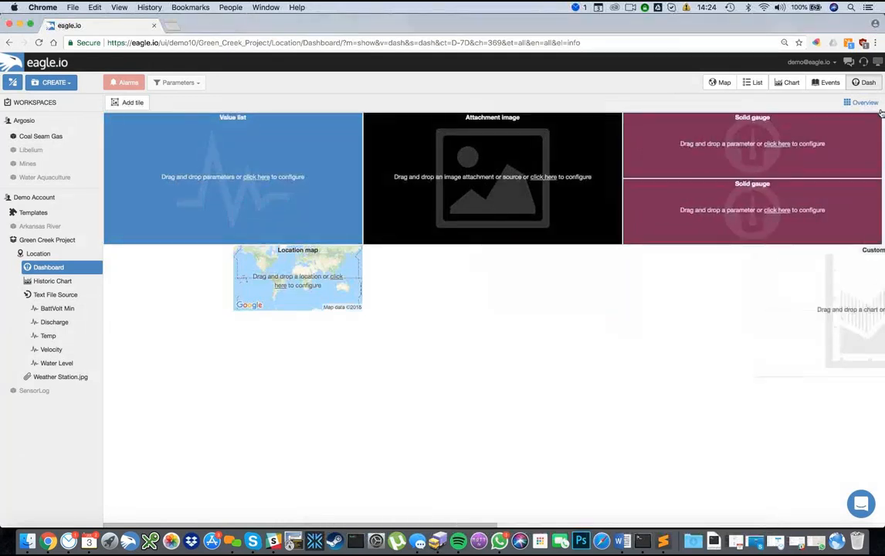
Set the style of both Solid gauge tiles to black and save their properties.
left_click(877, 118)
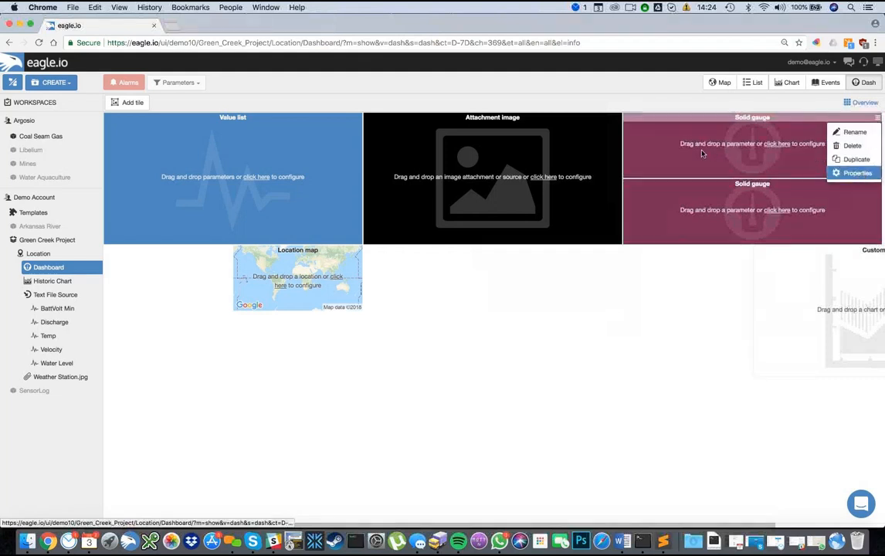
left_click(853, 171)
left_click(561, 322)
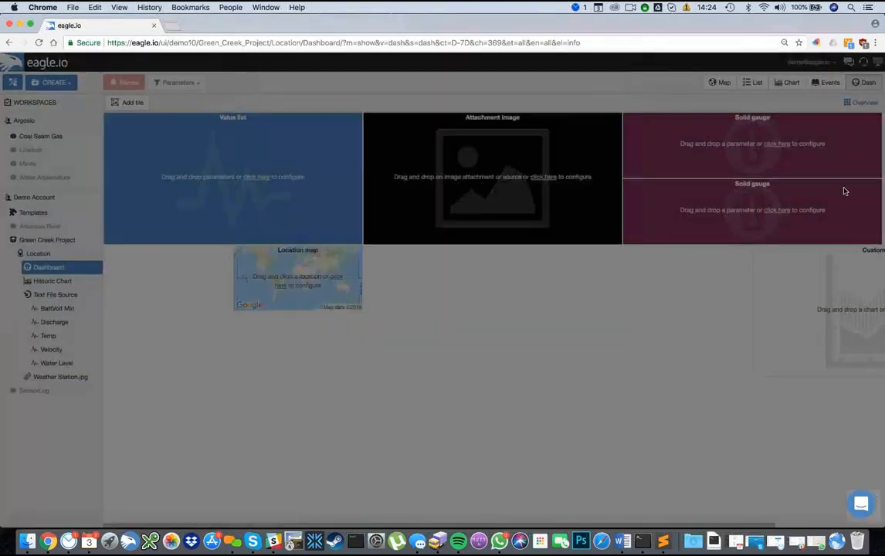
left_click(877, 184)
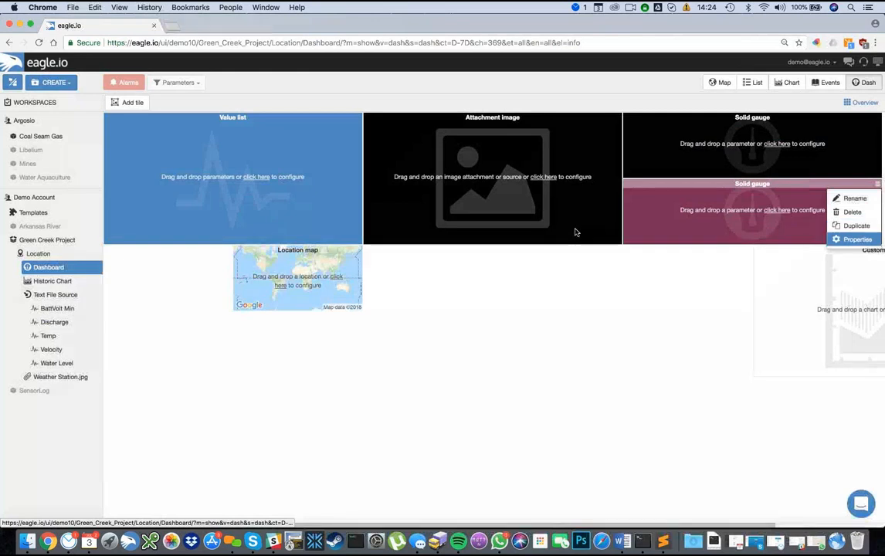
left_click(857, 239)
left_click(549, 194)
left_click(560, 322)
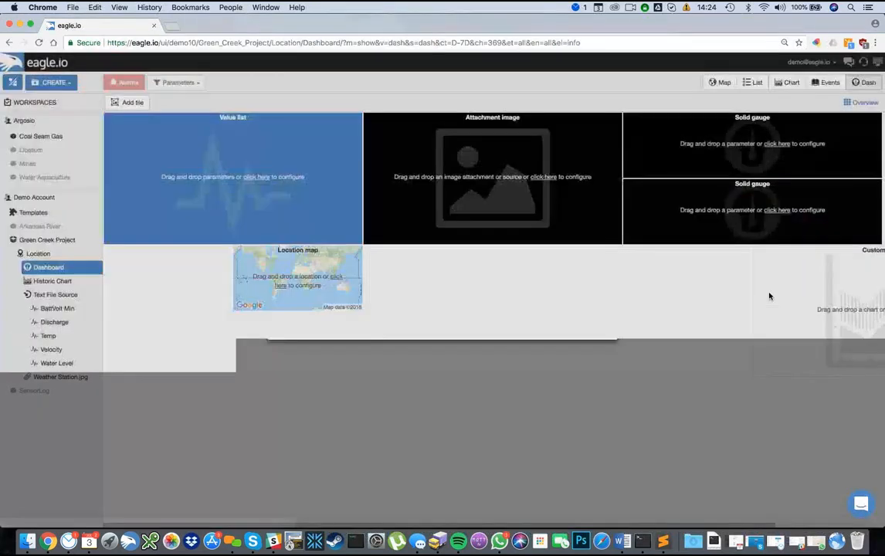
Expand the Custom chart across the full width below the other tiles, and fit the Location map to the Value list's width directly beneath it.
left_click_drag(357, 369, 163, 343)
left_click_drag(724, 487, 806, 506)
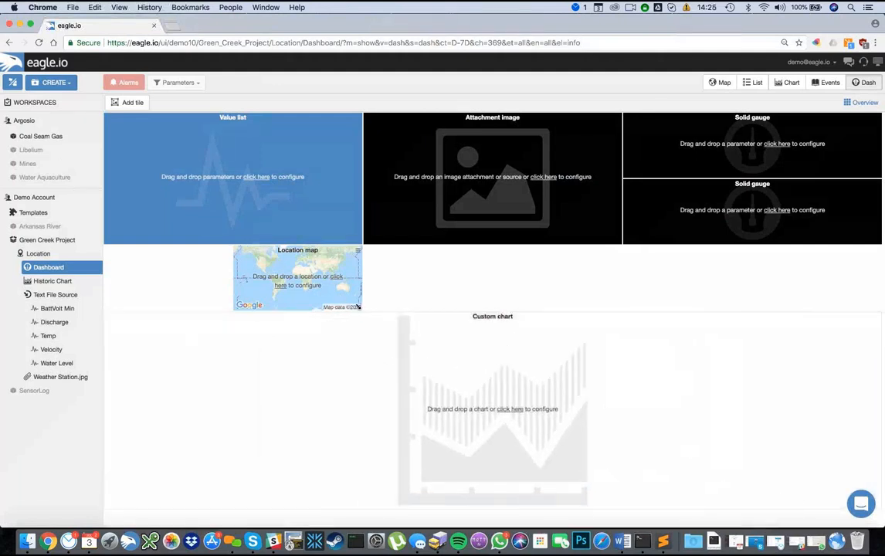
left_click_drag(298, 247, 169, 245)
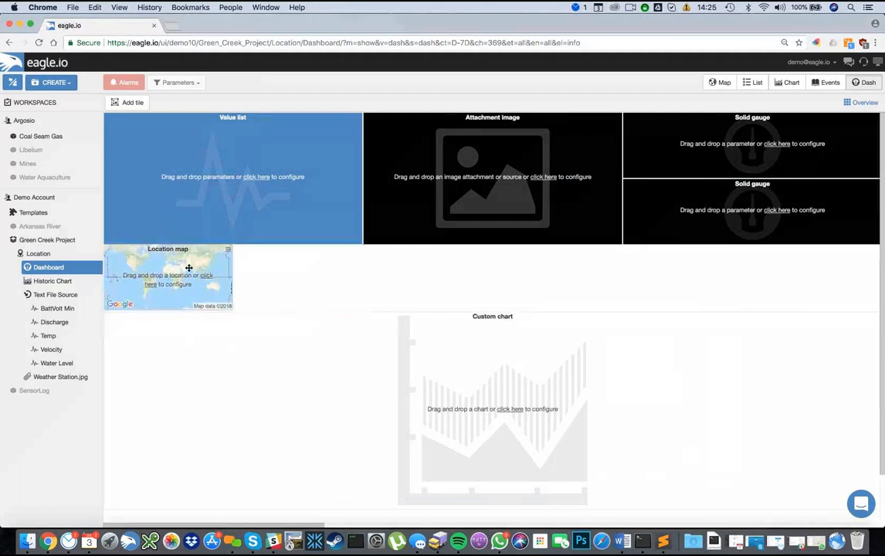
left_click_drag(362, 307, 355, 304)
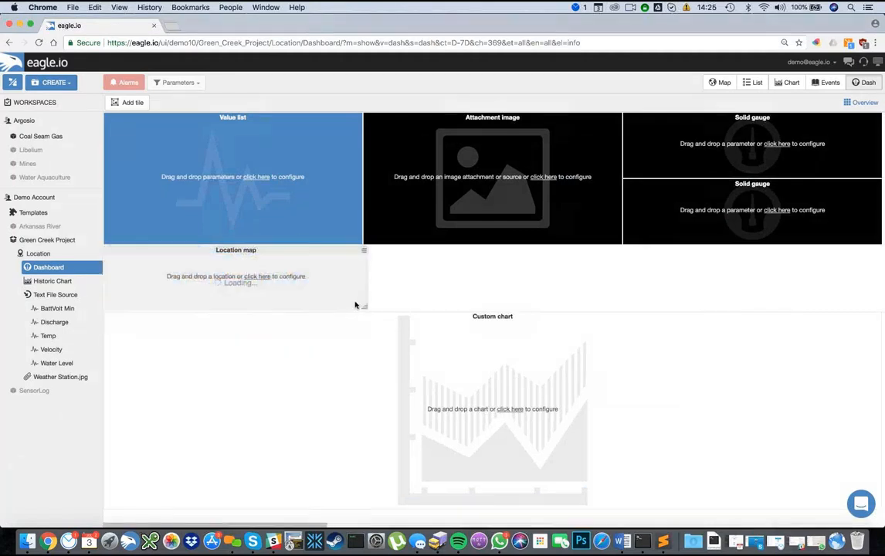
Add Historic table and Alarm summary tiles beside the Location map, widening each to match the column above it.
left_click(121, 104)
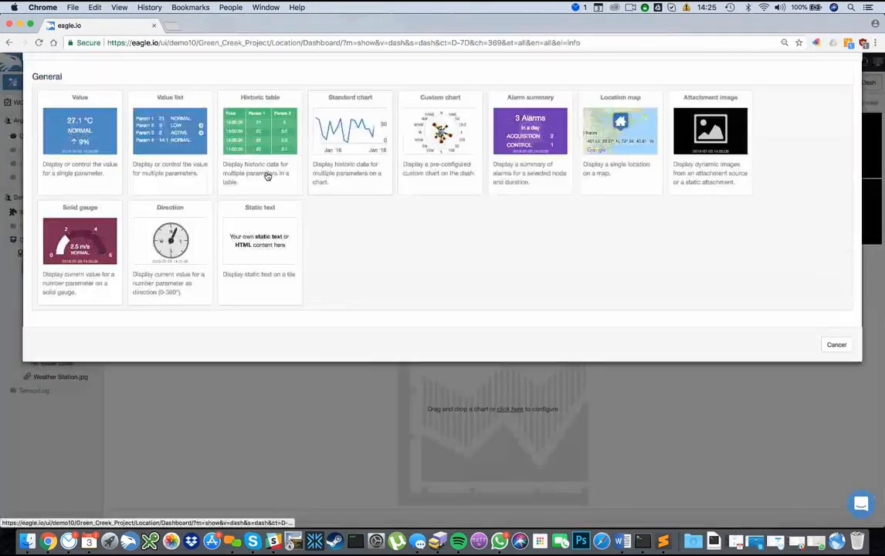
left_click(262, 174)
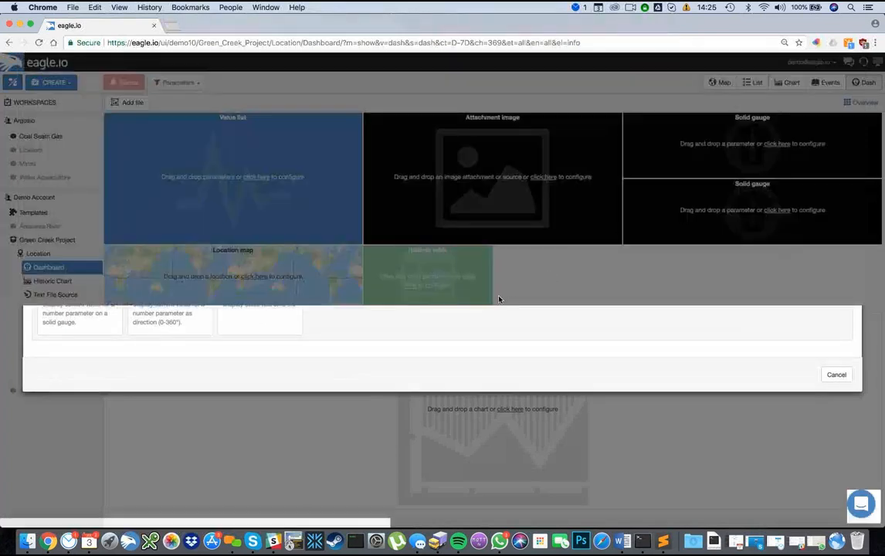
left_click_drag(488, 307, 604, 306)
left_click(133, 102)
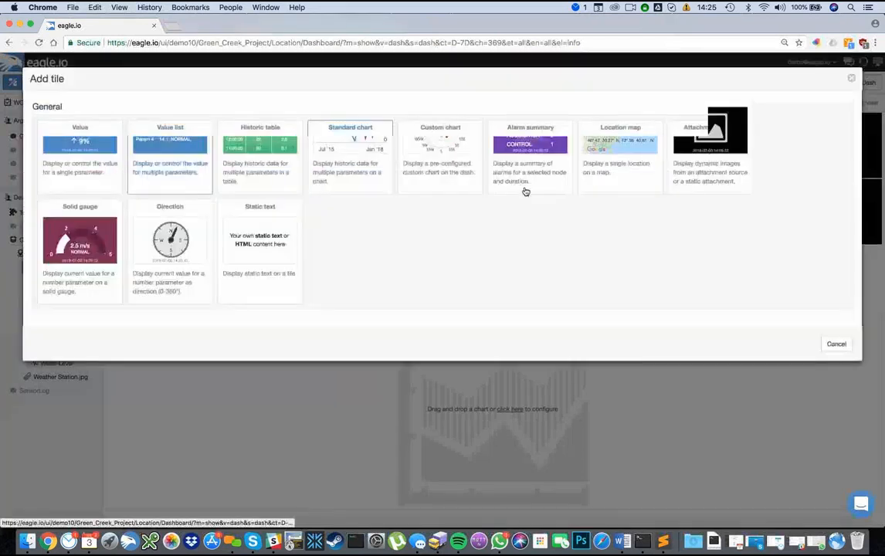
left_click(525, 191)
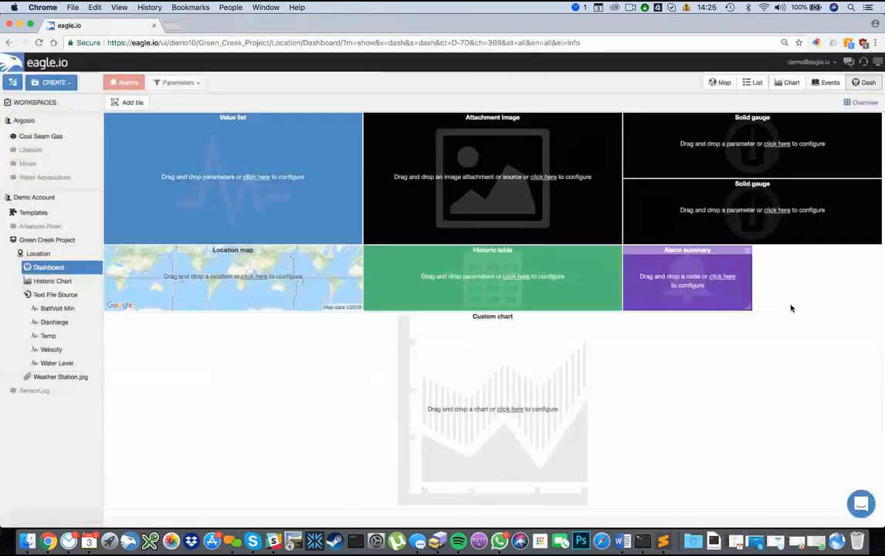
left_click_drag(875, 309, 882, 309)
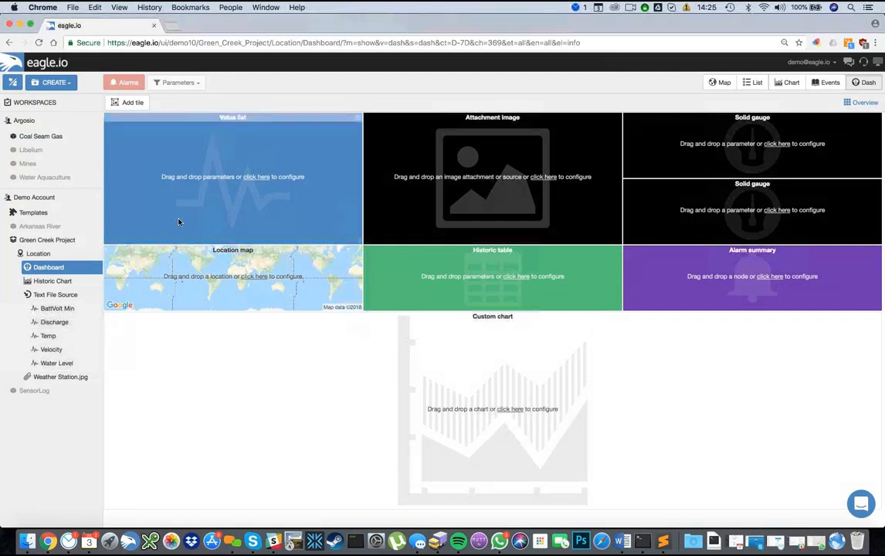
Populate the top-row tiles: all Text File Source parameters in Value list, Weather Station.jpg in Attachment image, BattVolt Min and Temp in the Solid gauges.
left_click_drag(130, 269, 187, 161)
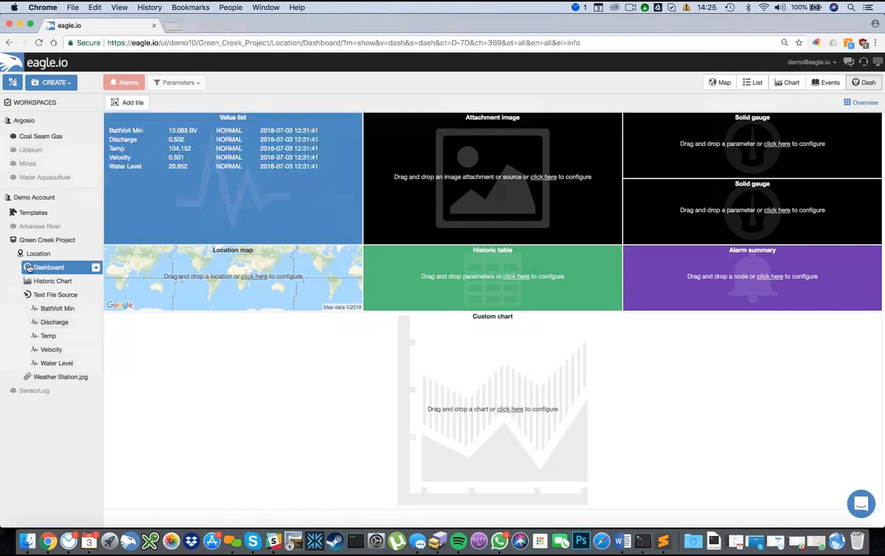
left_click_drag(60, 376, 468, 189)
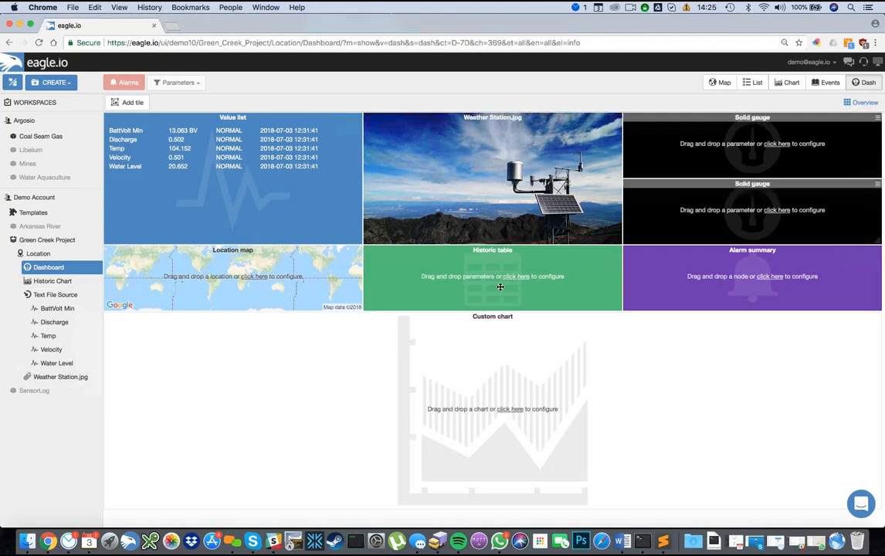
left_click_drag(57, 308, 647, 146)
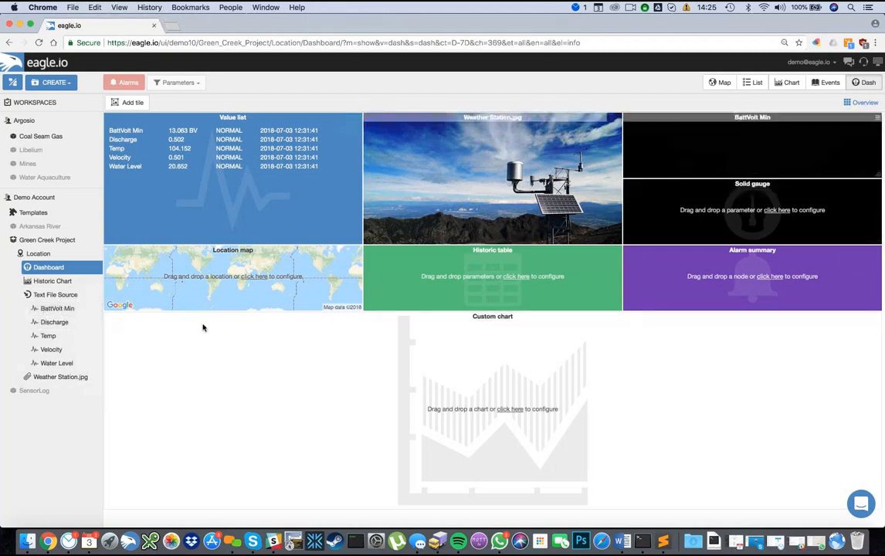
left_click_drag(48, 336, 695, 200)
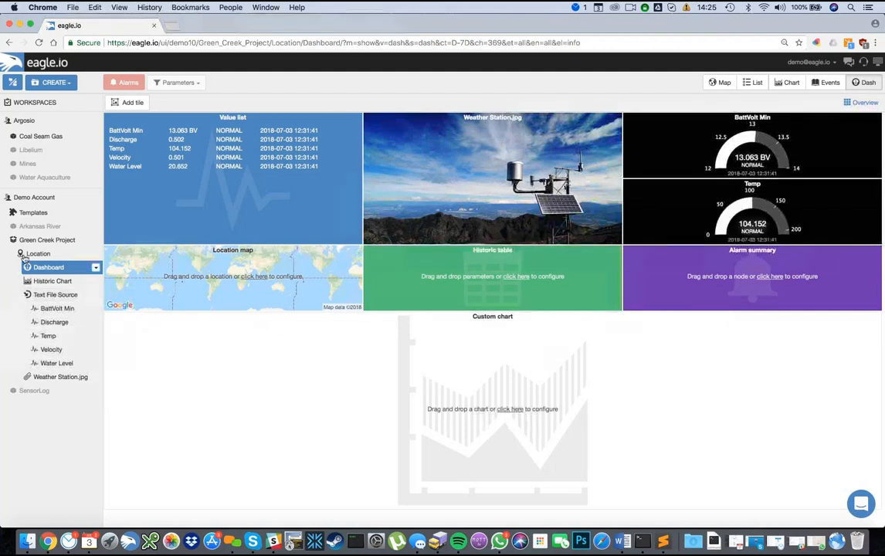
Link Location to the Location map tile, and save it with the Satellite style and a closer zoom.
mouse_move(21, 257)
left_mouse_down()
mouse_move(151, 237)
mouse_move(255, 283)
left_mouse_up()
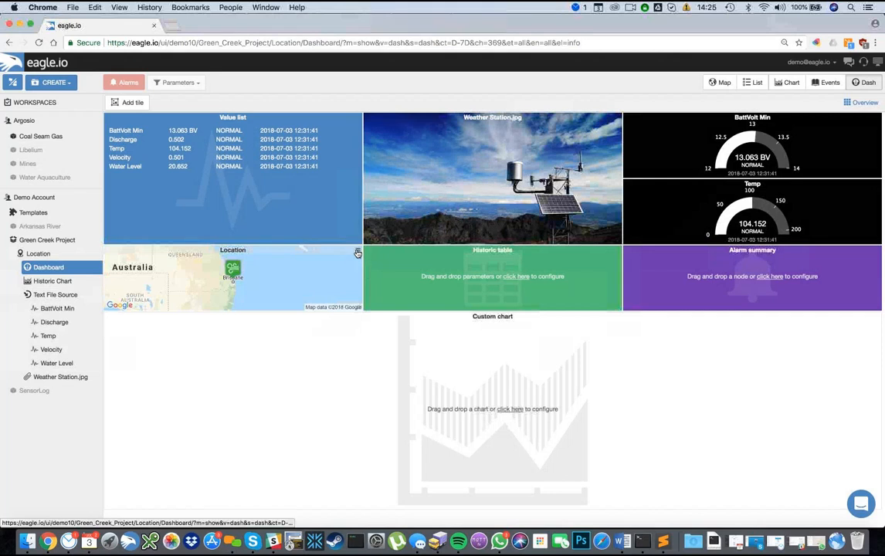
left_click(357, 251)
left_click(335, 303)
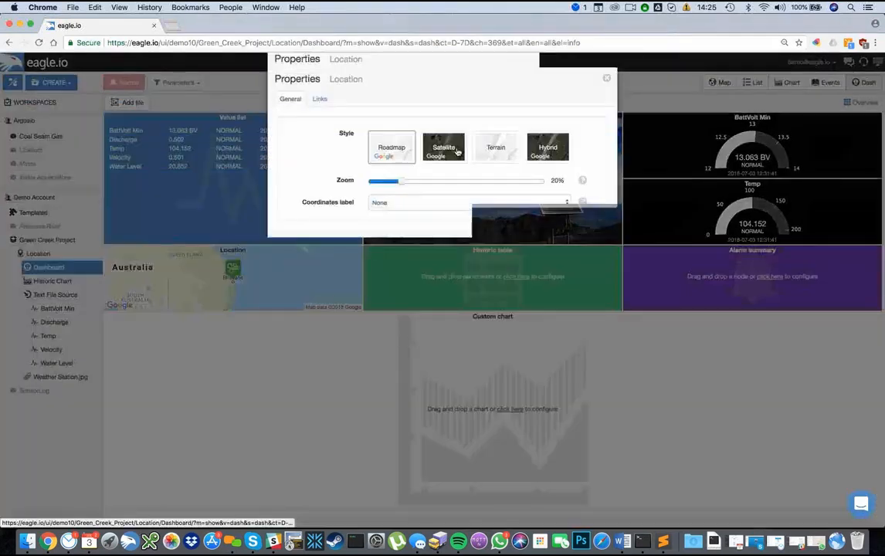
left_click(560, 247)
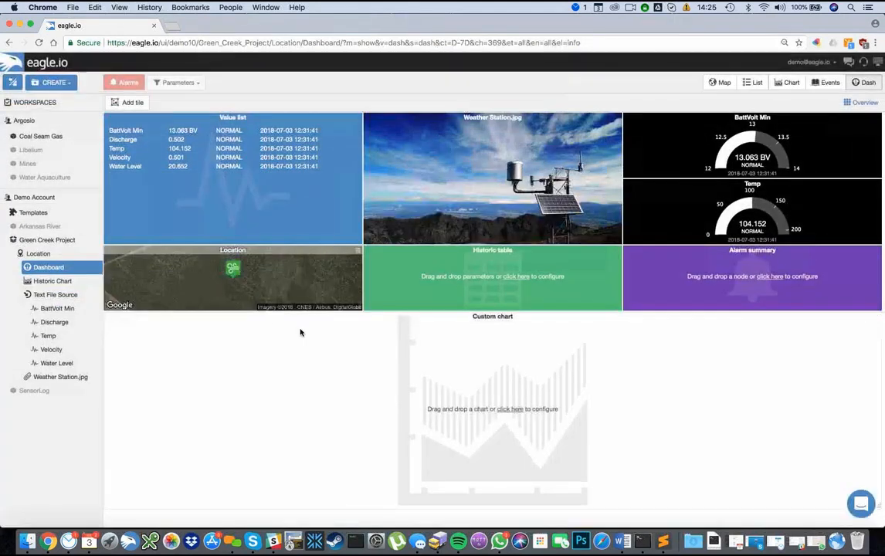
Link the Water Level parameter to the Historic table tile and look through its records.
left_click_drag(54, 363, 494, 287)
scroll(619, 289, "down", 3)
scroll(618, 290, "up", 3)
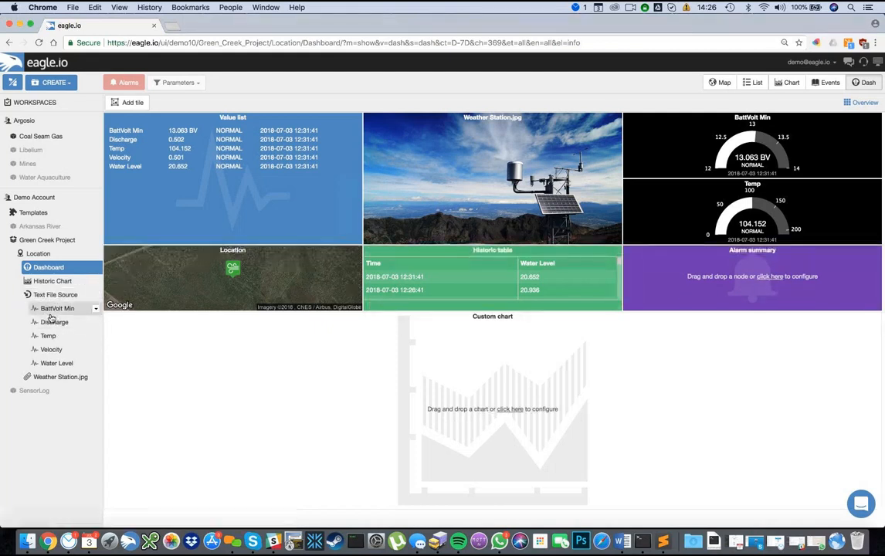
Link BattVolt Min to the Alarm summary tile and check the style and period options in its properties.
left_click_drag(49, 315, 679, 277)
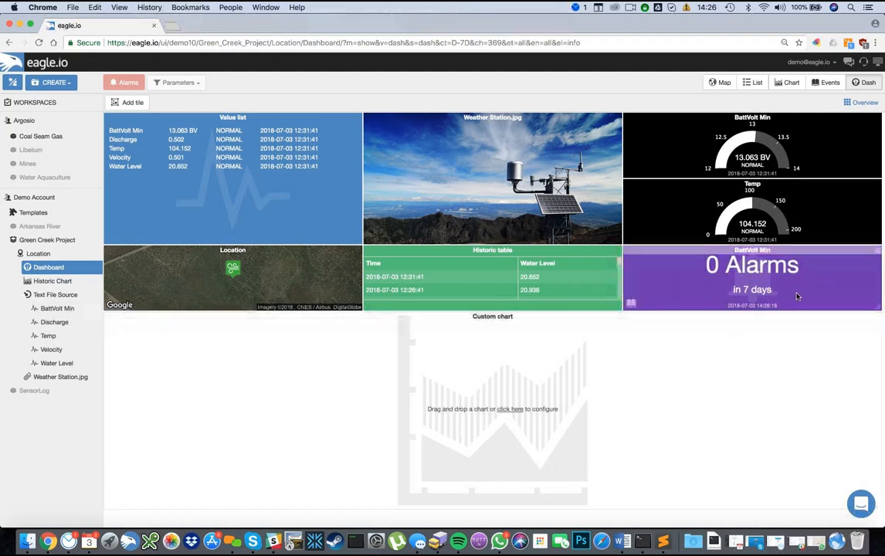
left_click(878, 255)
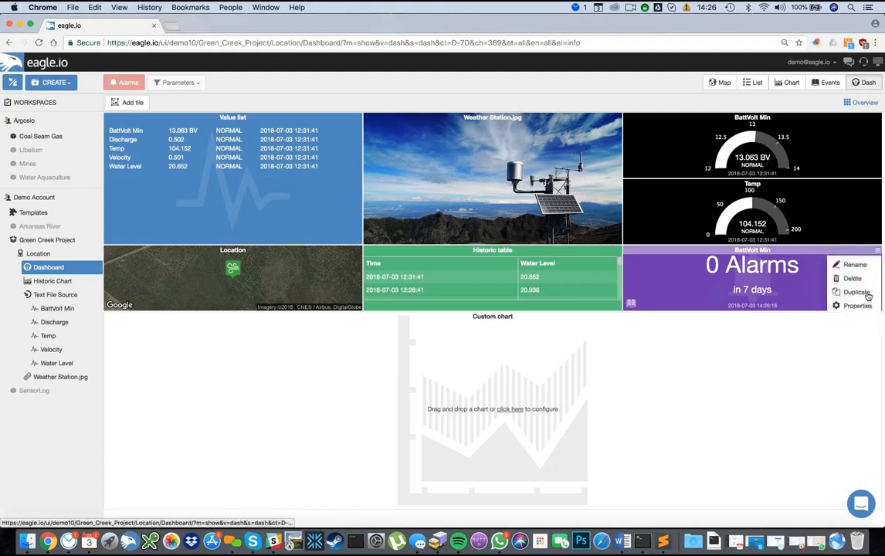
left_click(774, 276)
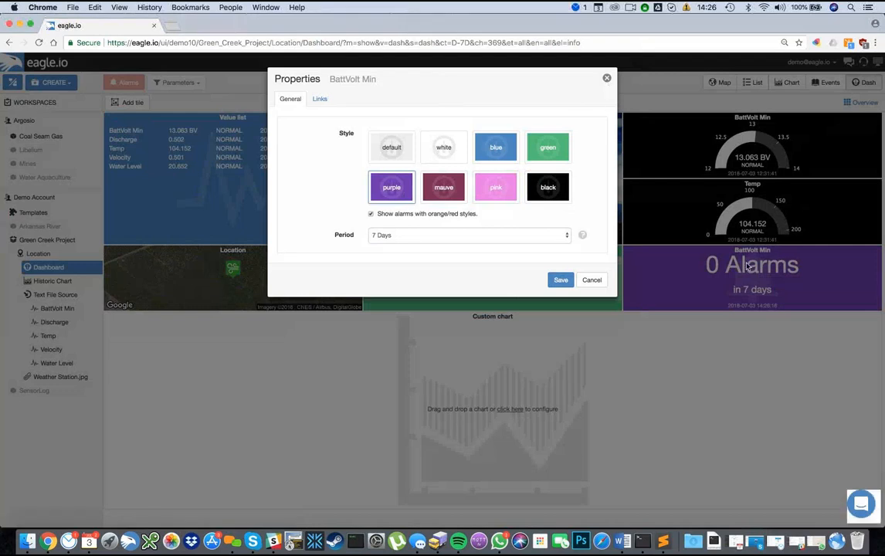
left_click(607, 79)
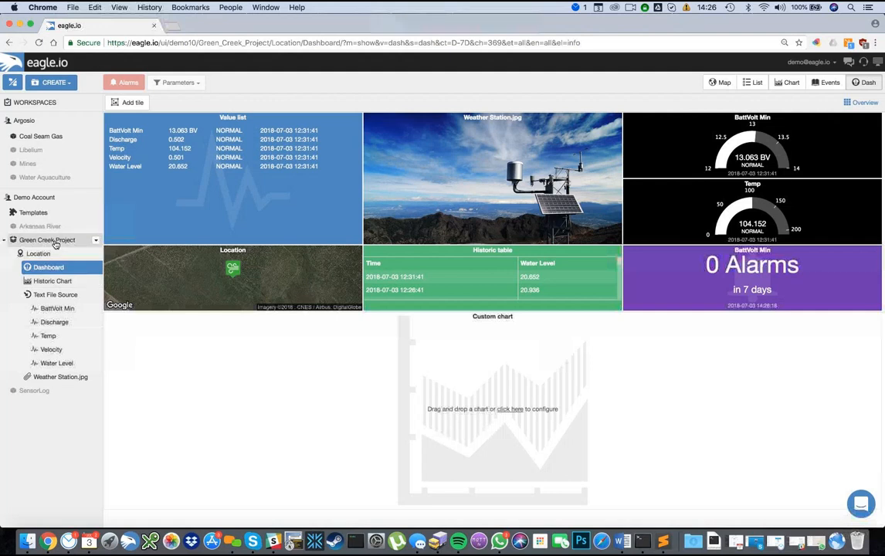
Link the Historic Chart to the Custom chart tile and open that tile's properties.
left_click_drag(52, 281, 421, 363)
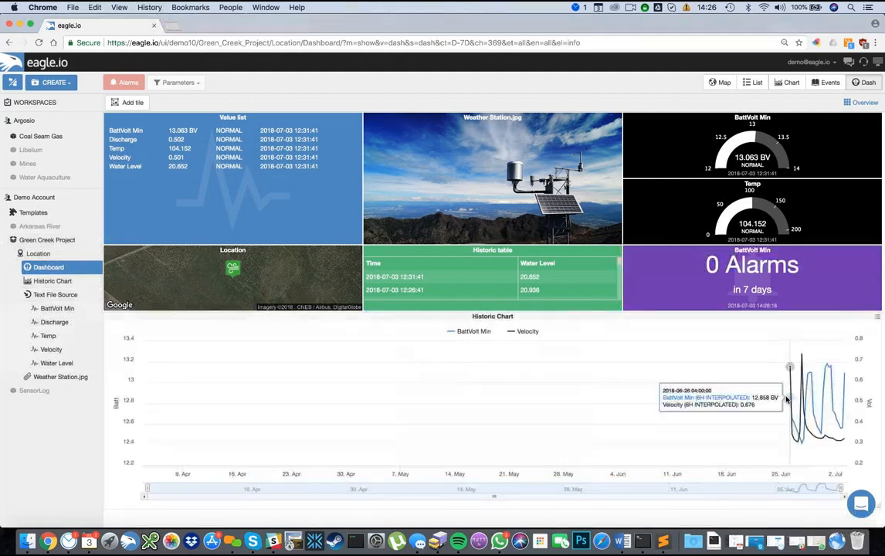
left_click_drag(786, 397, 834, 373)
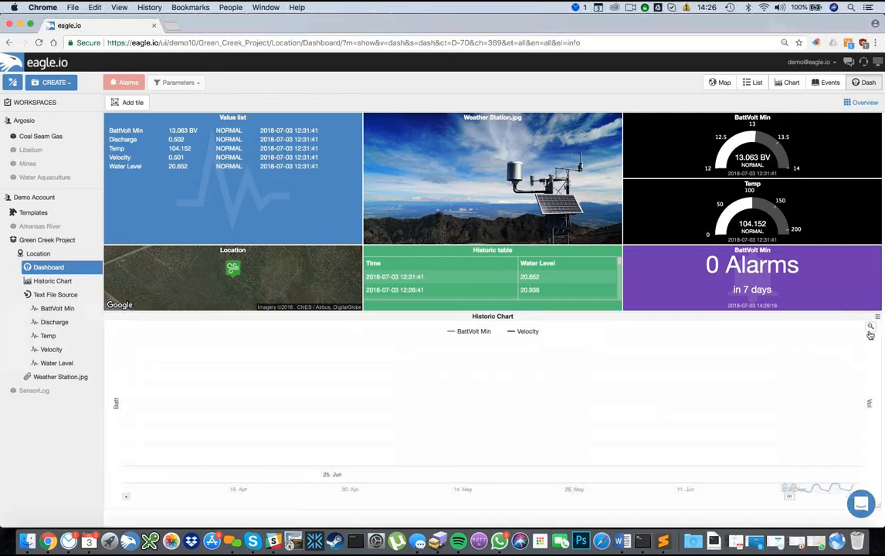
left_click(878, 318)
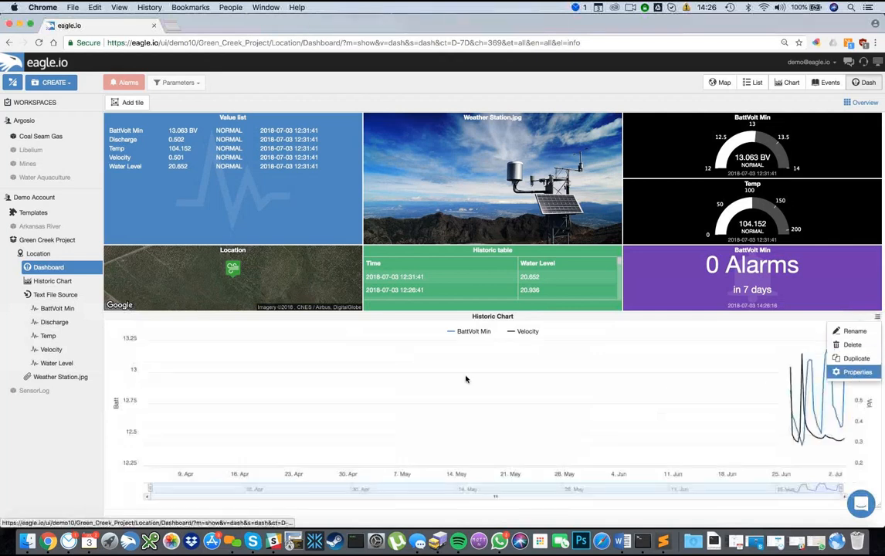
left_click(849, 376)
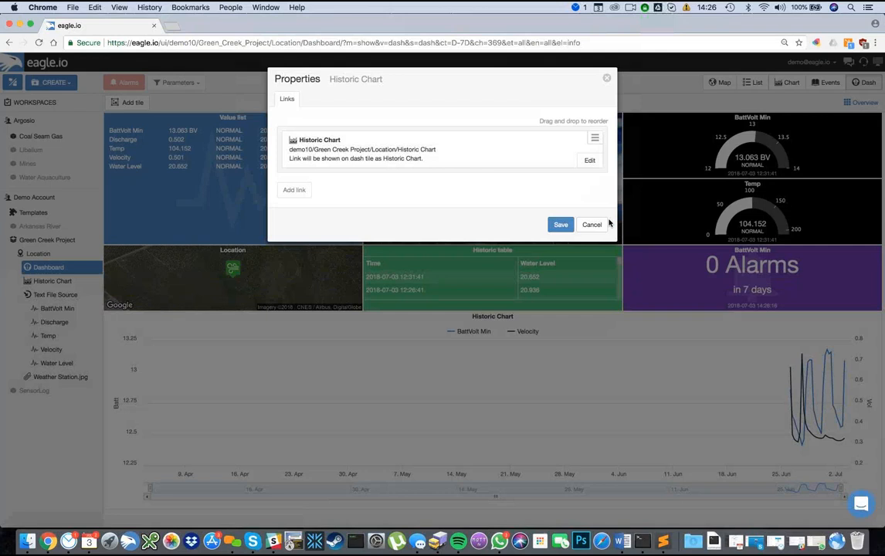
Leave the tile properties unchanged, and set the Historic Chart's start range to 7 Days ago and save it.
left_click(594, 225)
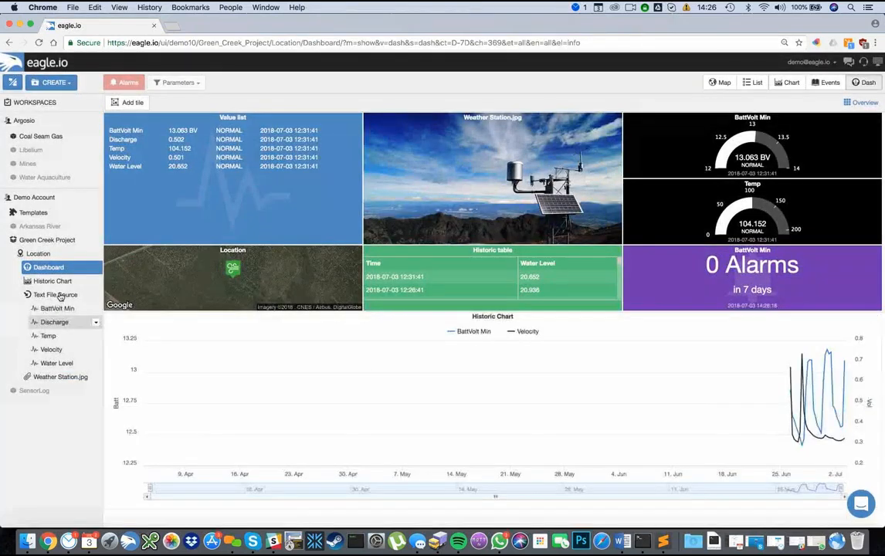
right_click(89, 291)
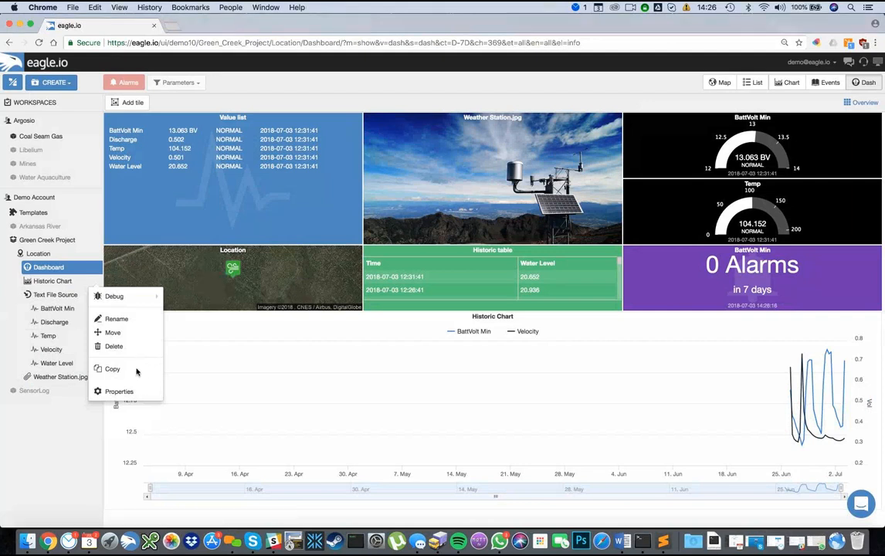
left_click(88, 283)
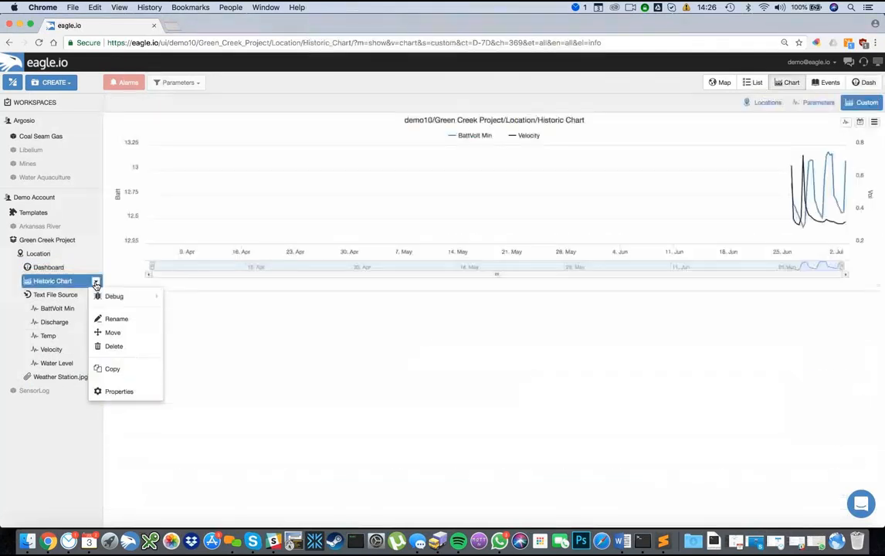
left_click(118, 392)
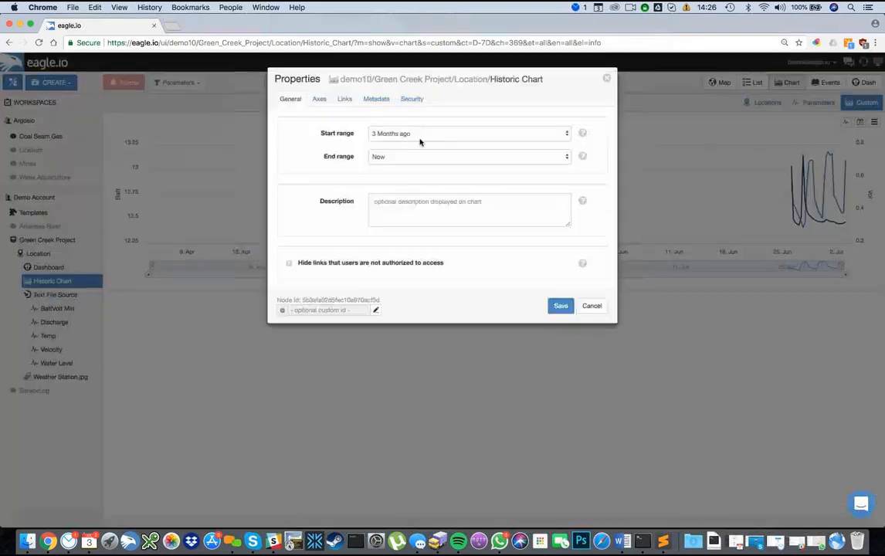
left_click(409, 135)
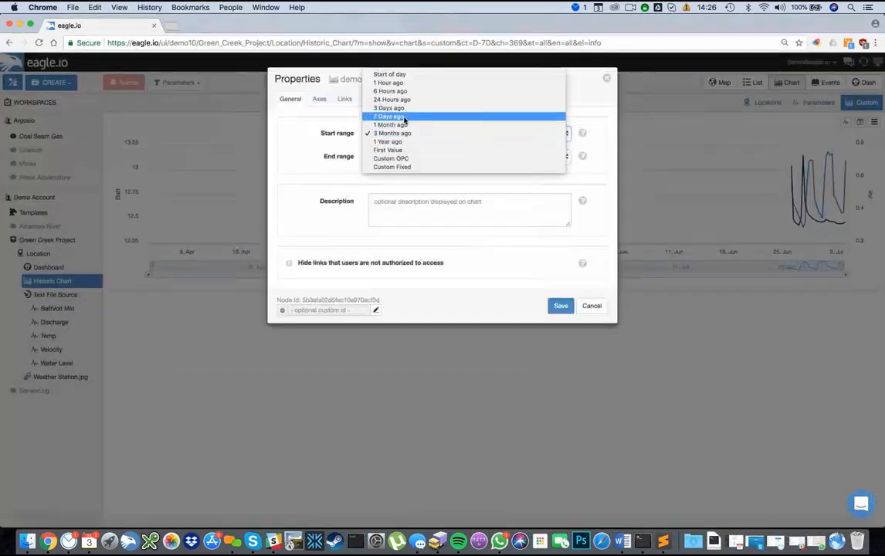
left_click(403, 116)
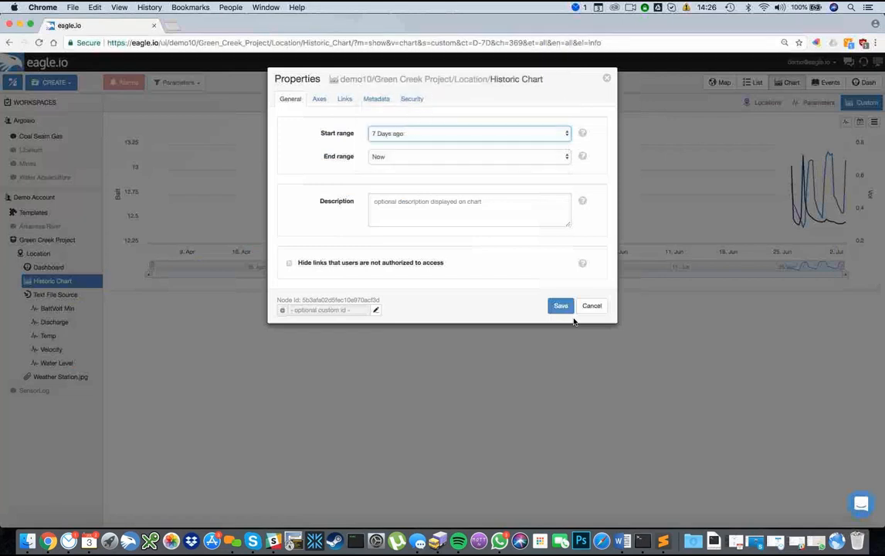
left_click(560, 305)
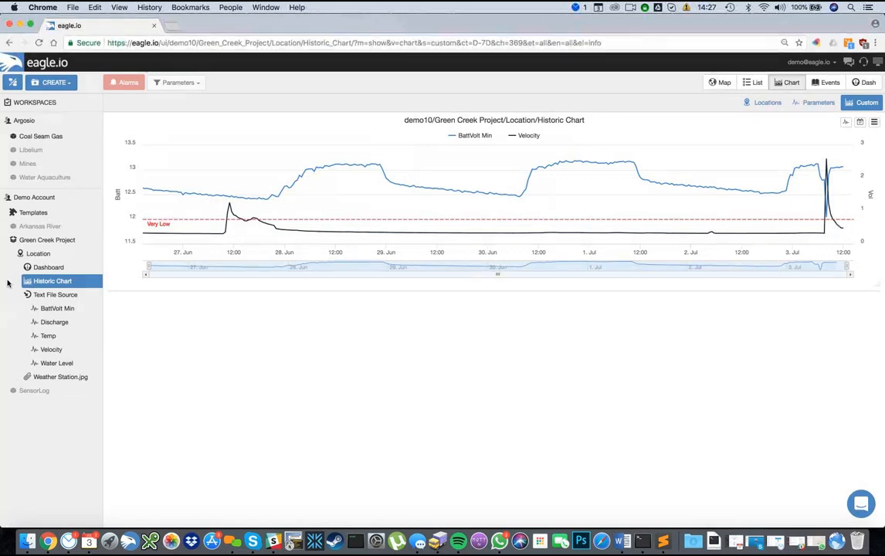
Examine the Arkansas River workspace map around the Great Lakes, switching the Layer 1 overlay off and on for comparison.
left_click(720, 82)
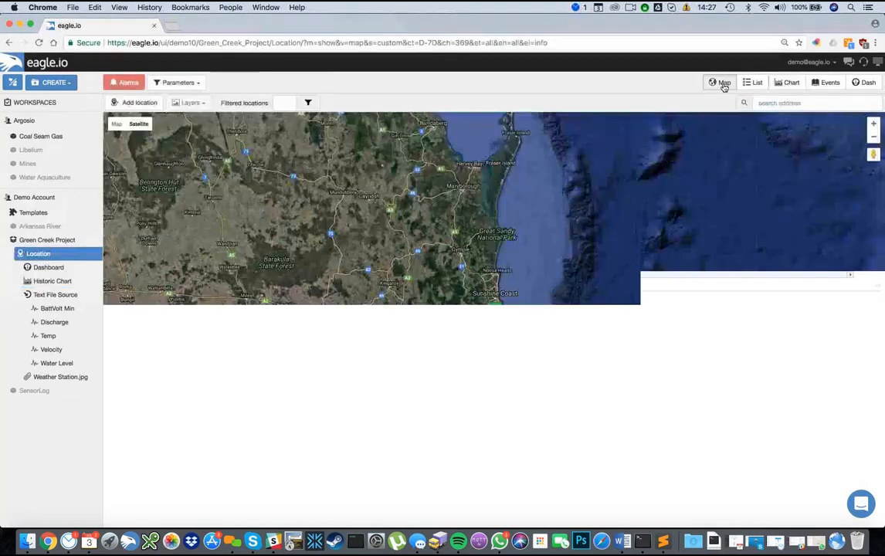
left_click(36, 229)
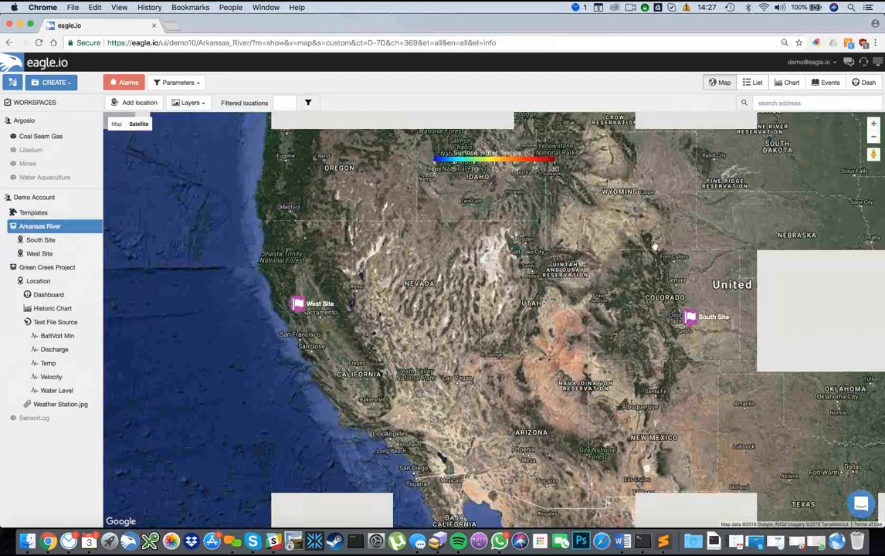
left_click_drag(525, 278, 308, 404)
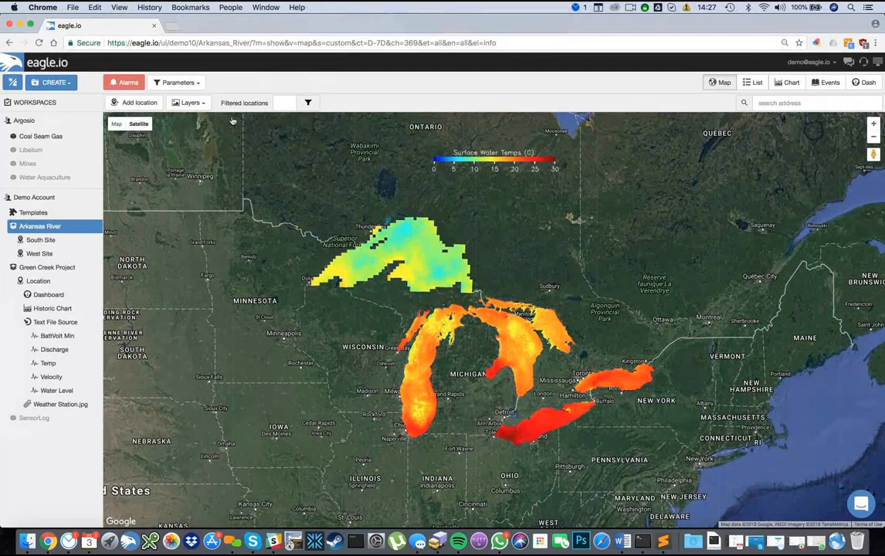
left_click(194, 102)
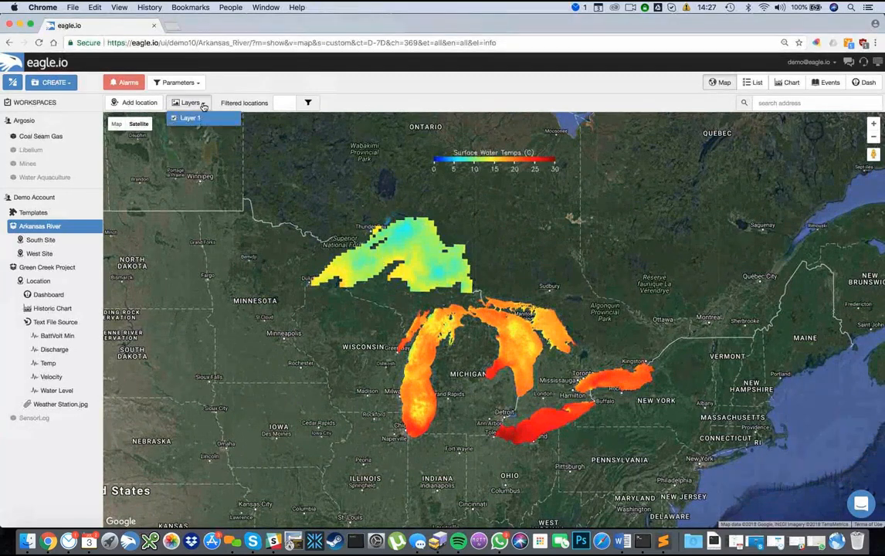
left_click(174, 118)
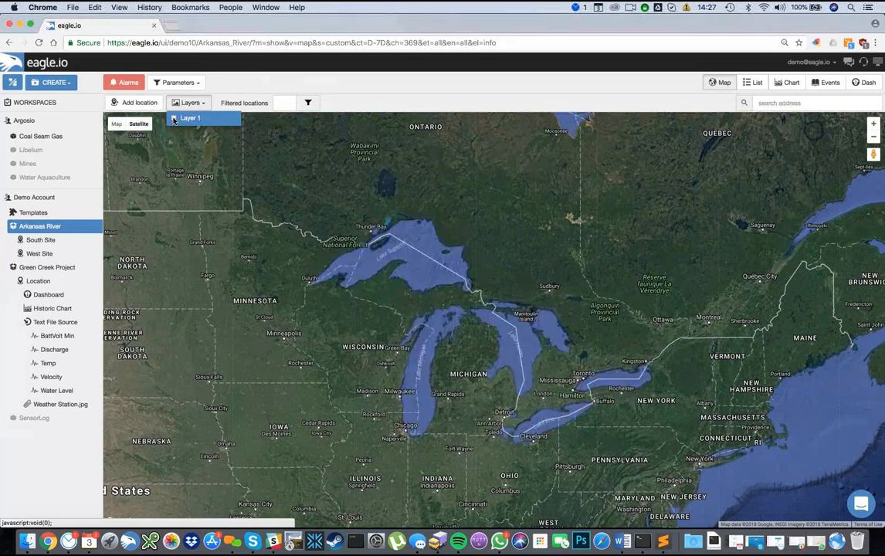
left_click(173, 118)
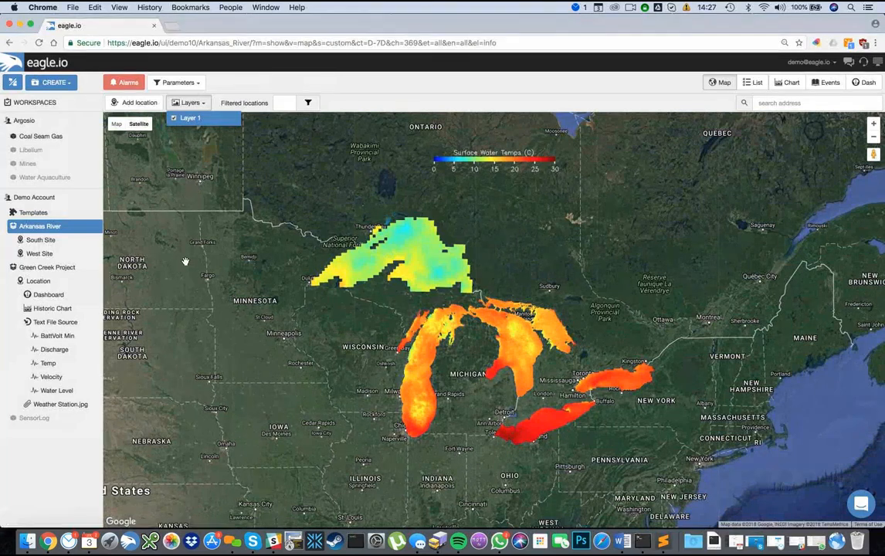
mouse_move(273, 324)
left_mouse_down()
mouse_move(329, 290)
mouse_move(480, 280)
left_mouse_up()
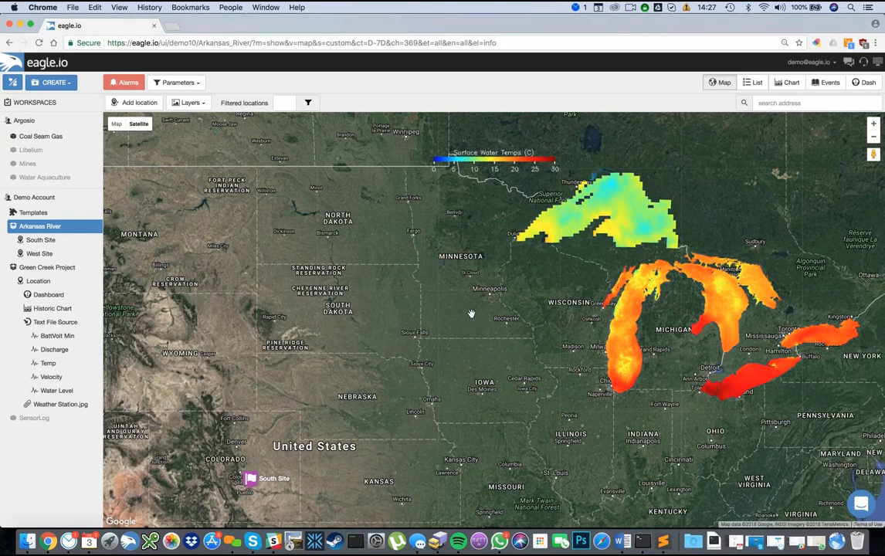
left_click_drag(501, 296, 545, 278)
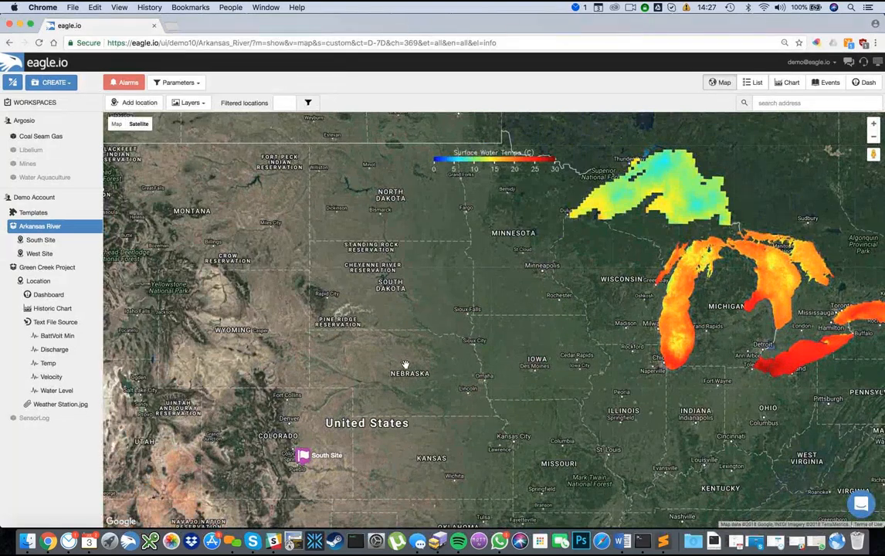
scroll(406, 365, "down", 2)
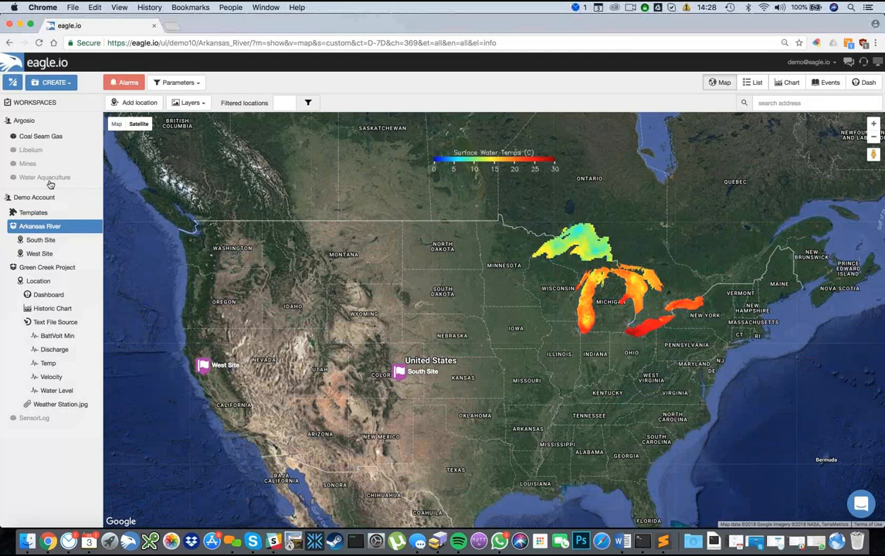
Filter the Coal Seam Gas workspace by the BattVolt Min parameter and compare the ponds' values on the map and in the list.
left_click(31, 137)
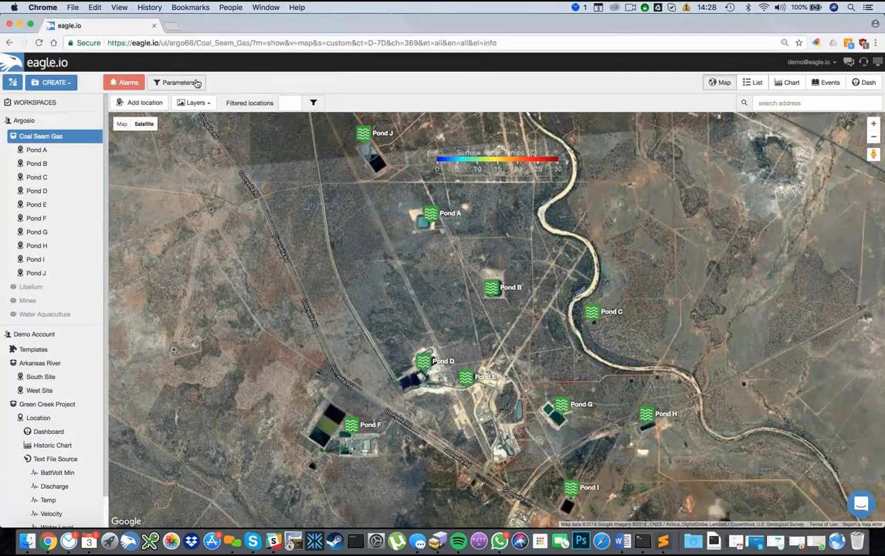
left_click(197, 83)
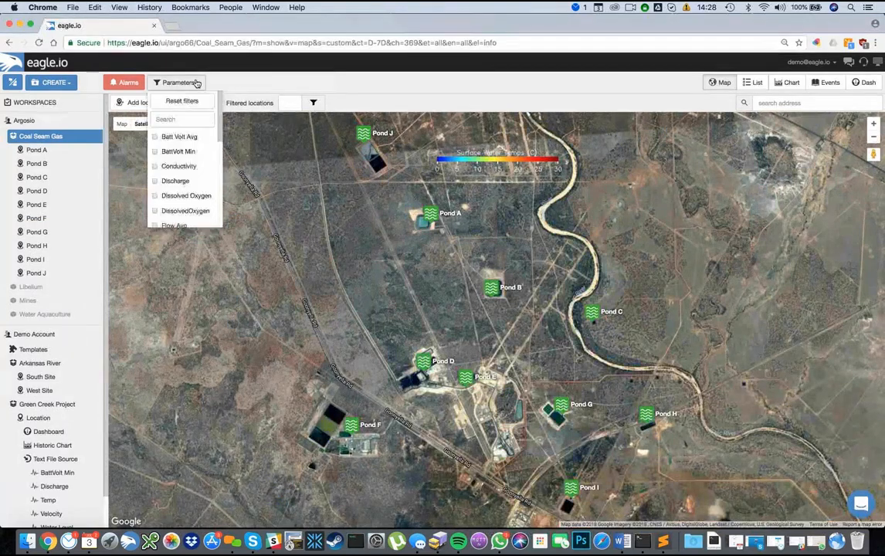
left_click(155, 154)
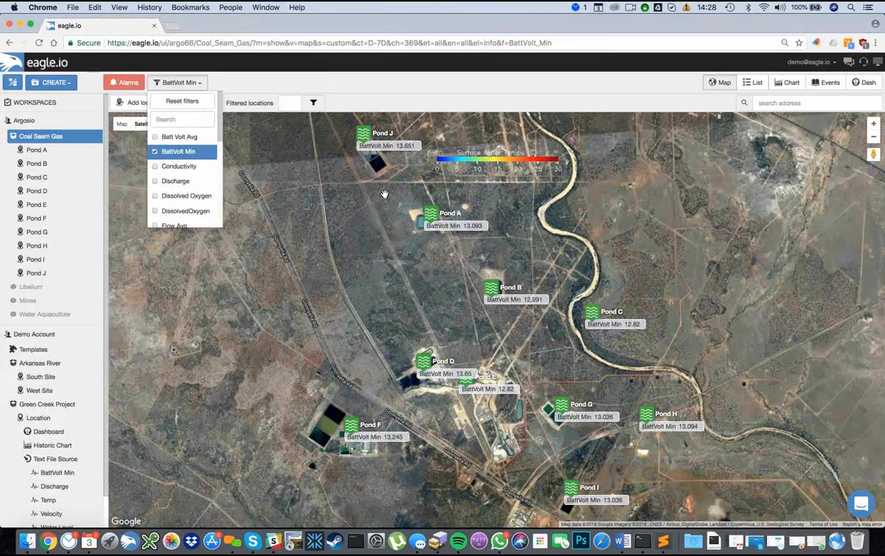
left_click(758, 84)
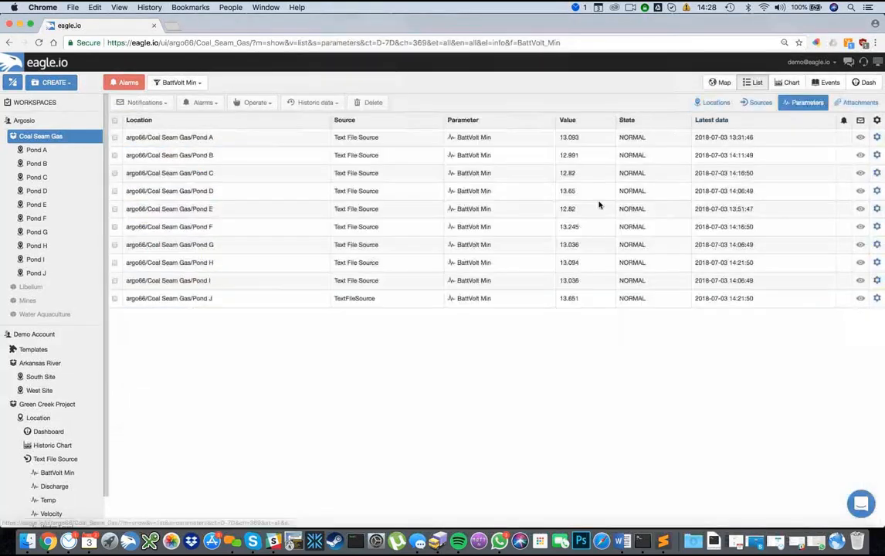
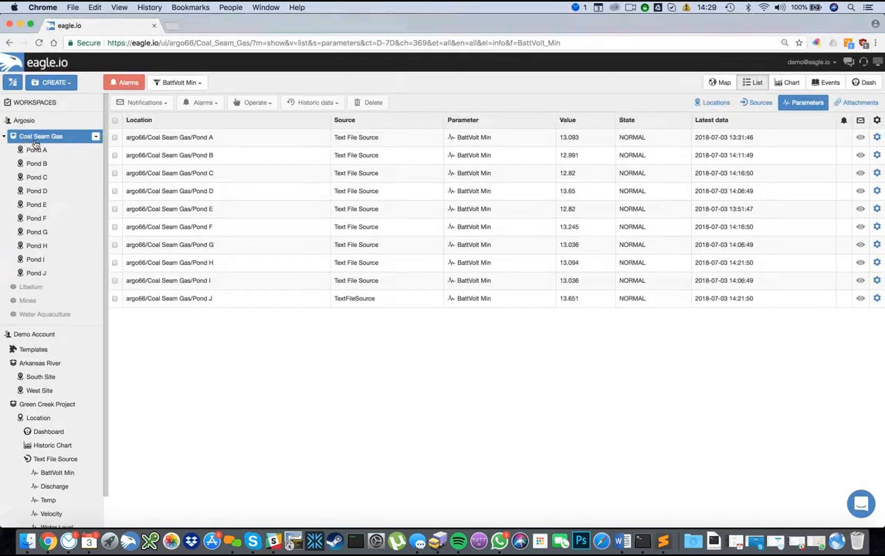
Create a Number Process parameter under the Green Creek Project's Text File Source, and review its processing code without saving property changes.
scroll(31, 353, "down", 2)
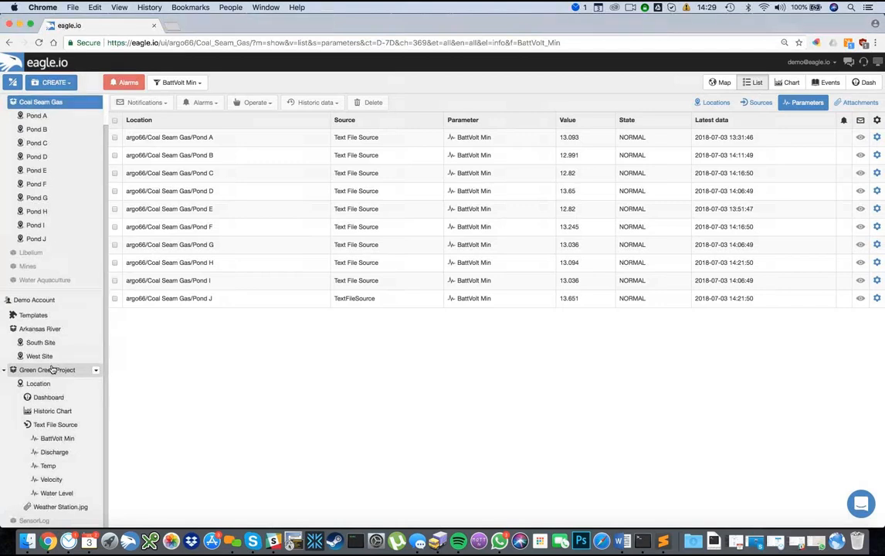
right_click(62, 429)
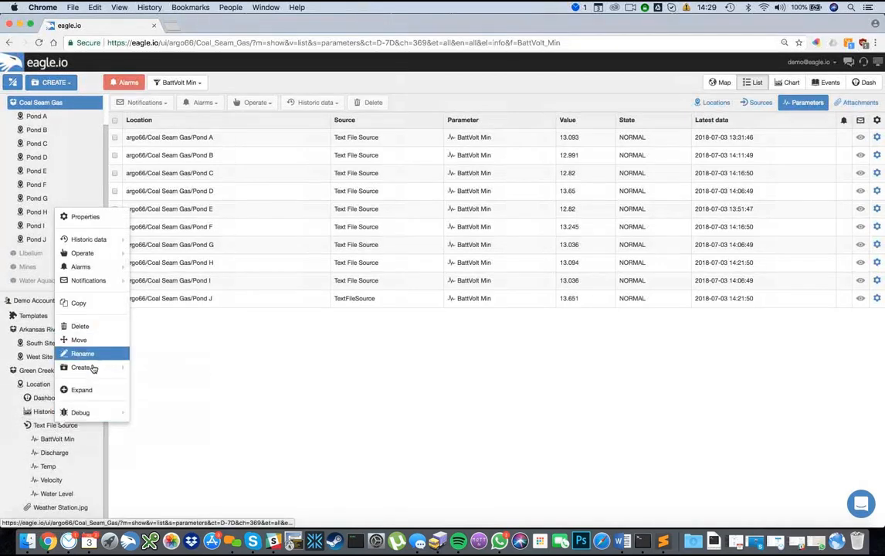
mouse_move(92, 368)
mouse_move(159, 364)
left_click(251, 365)
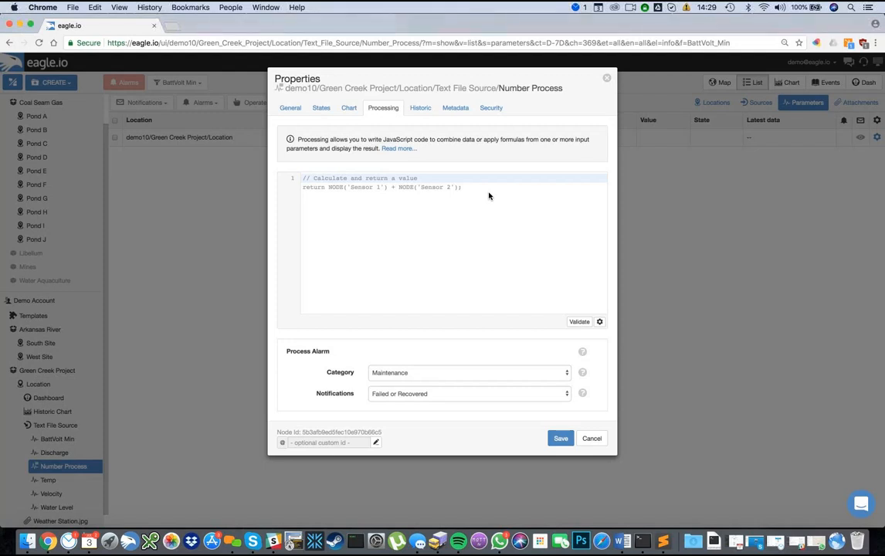
left_click(413, 47)
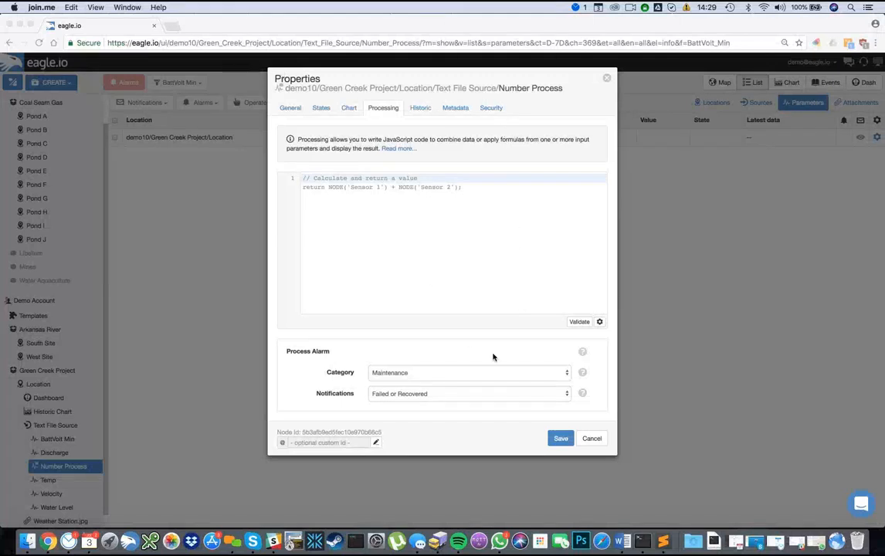
left_click(596, 440)
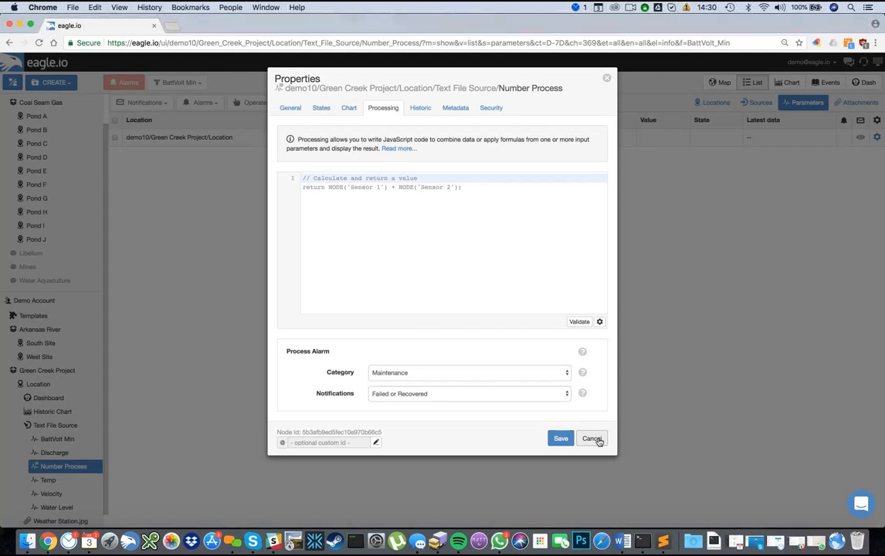
left_click(596, 439)
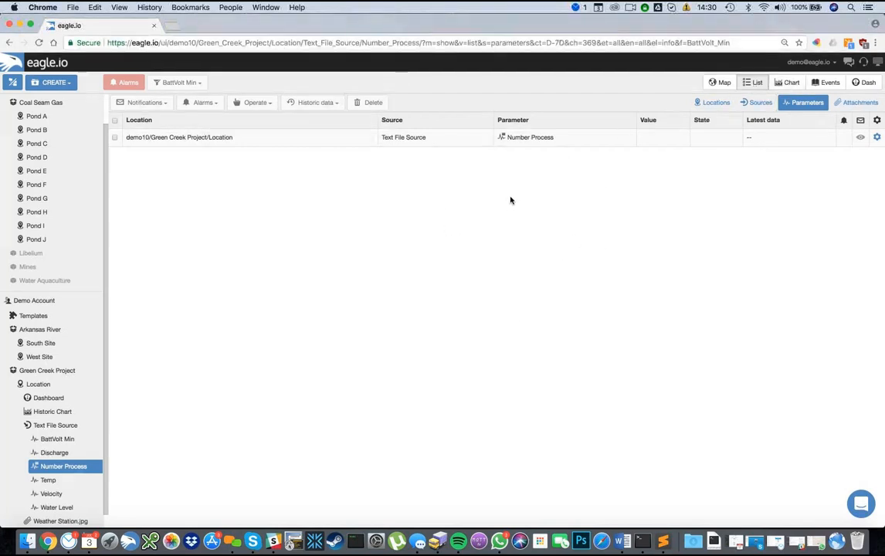
View the charts of the Number Process and Discharge parameters.
left_click(784, 83)
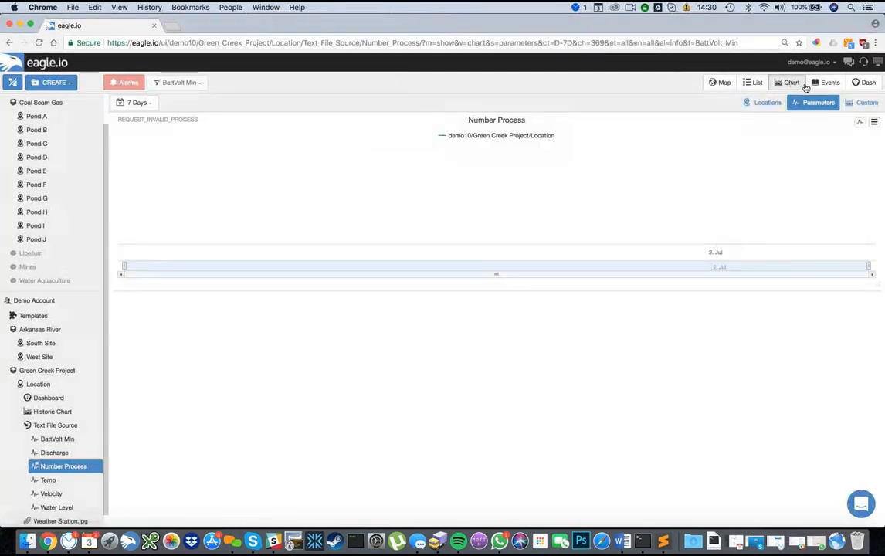
left_click(56, 453)
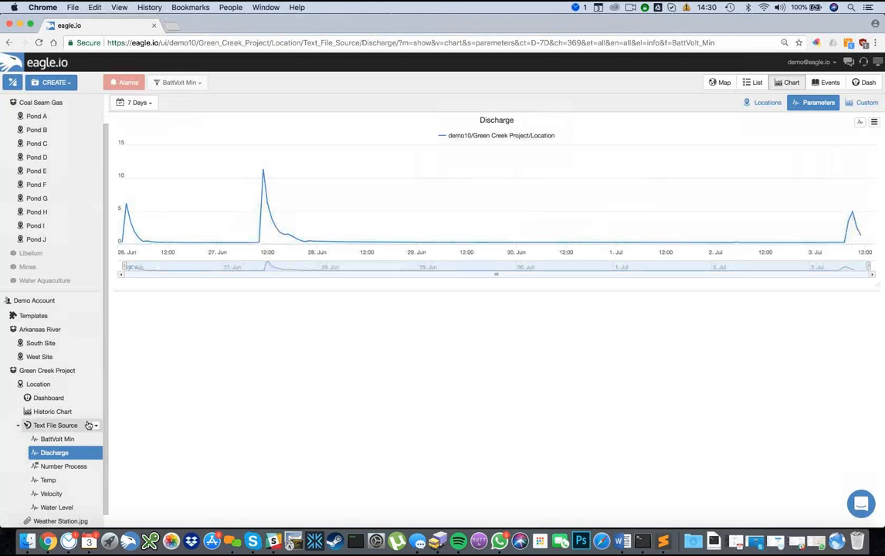
Look through the SensorLog workspace's Dashboard and its Location's dashboard and chart views, with the Green Creek Project tree collapsed.
scroll(77, 432, "down", 1)
left_click(34, 521)
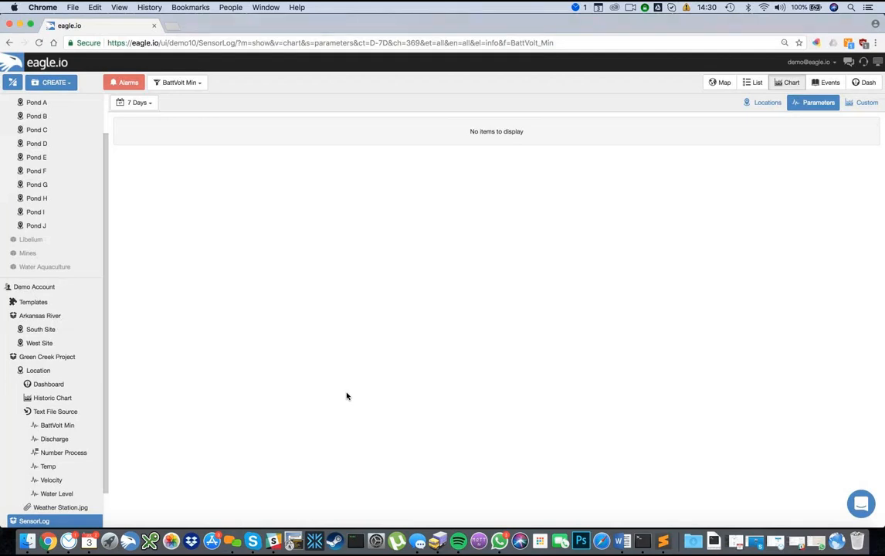
scroll(54, 456, "down", 1)
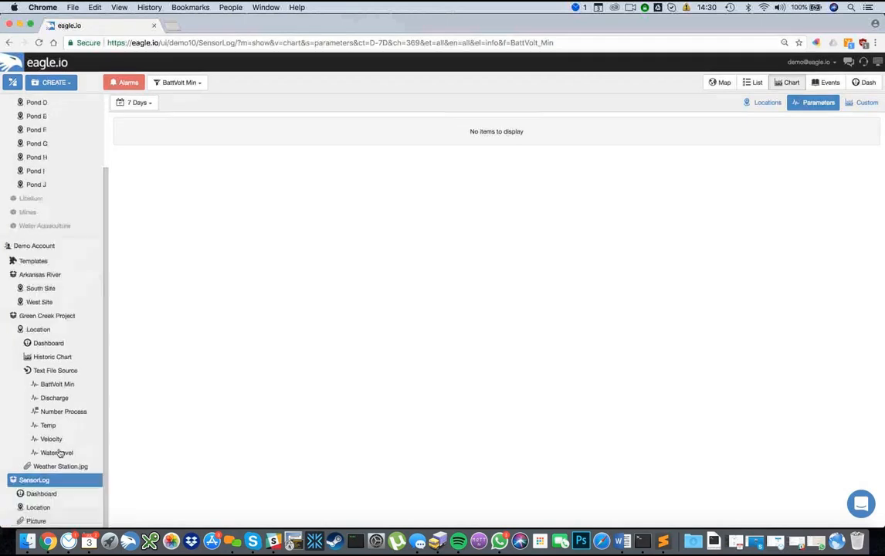
left_click(39, 493)
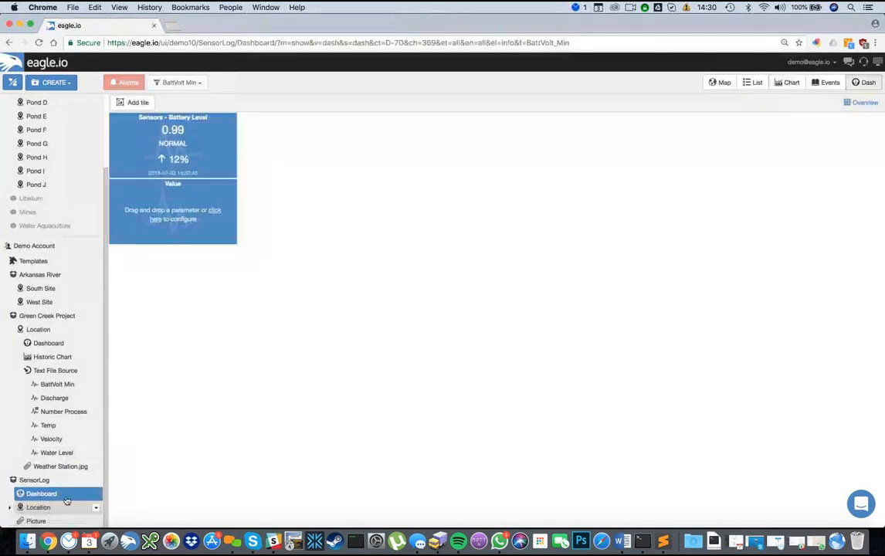
left_click(13, 315)
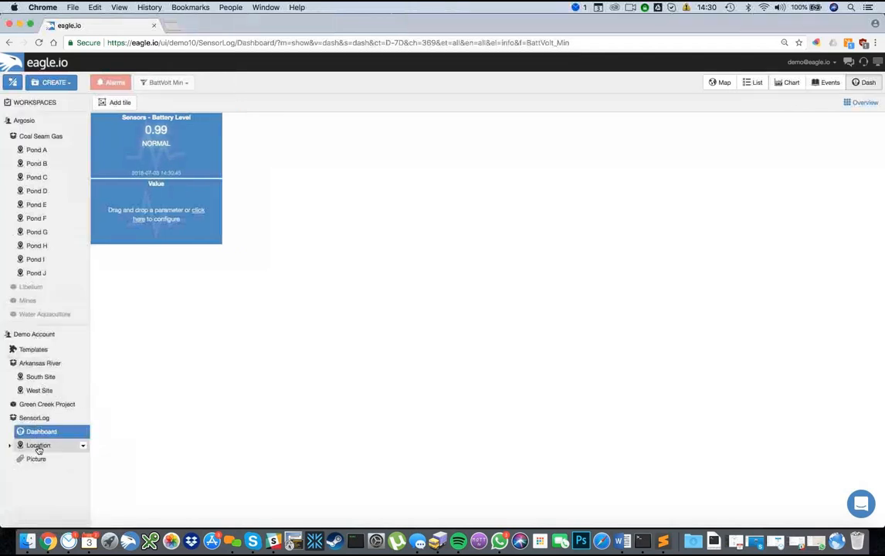
left_click(39, 447)
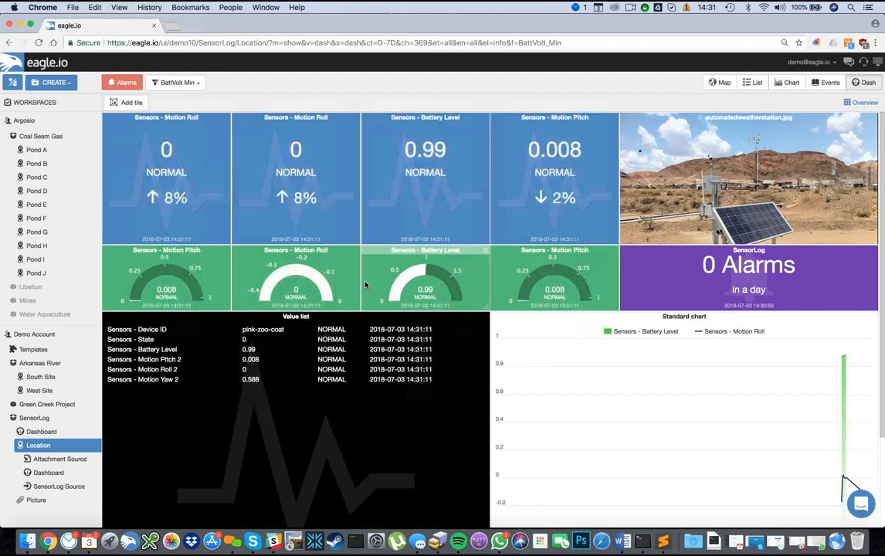
left_click(789, 84)
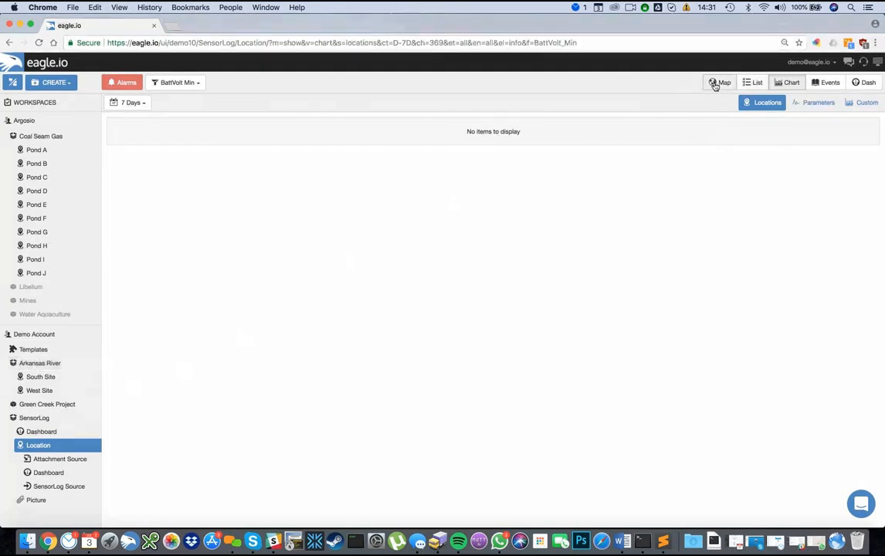
View the Location's parameter charts and review the plan usage and billing overview in the account's General settings.
left_click(811, 104)
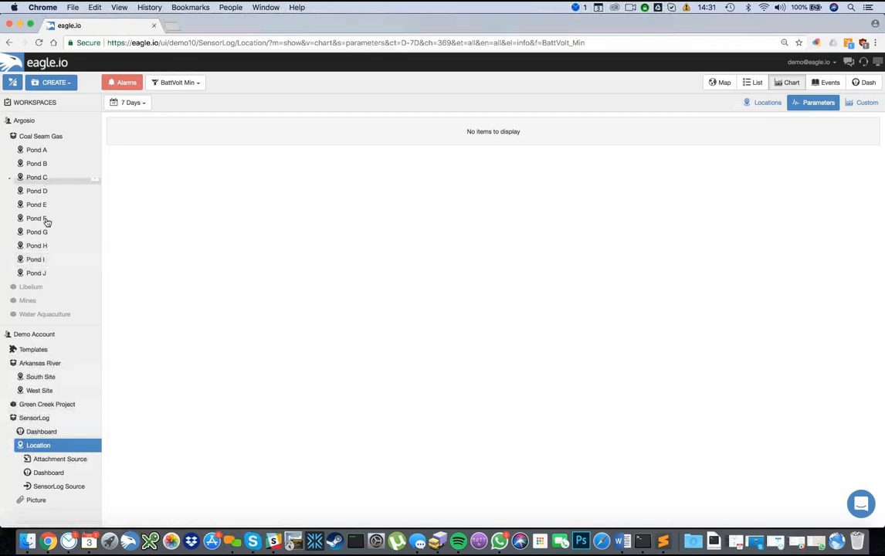
left_click(822, 65)
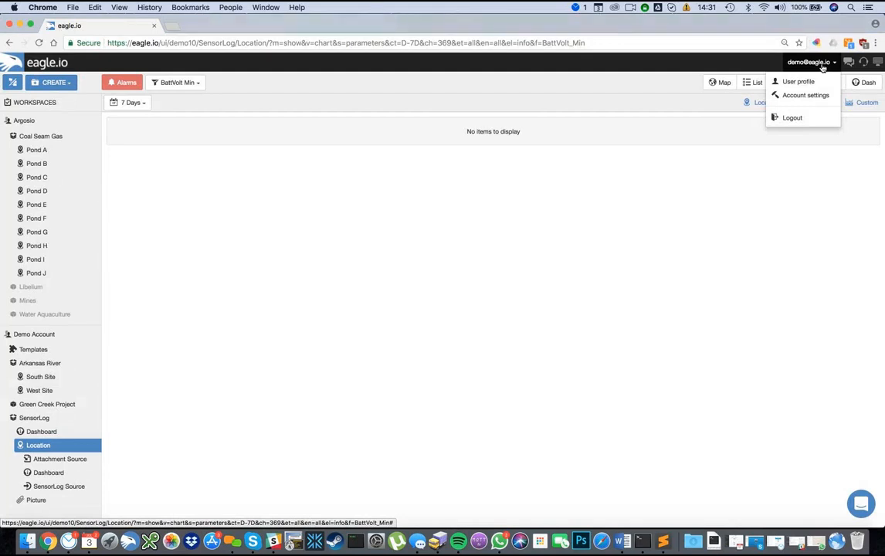
left_click(795, 101)
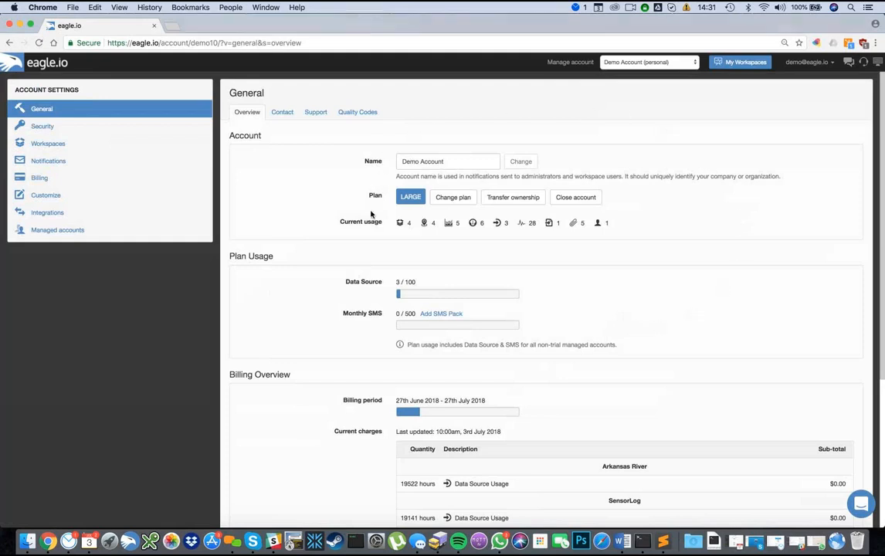
scroll(370, 235, "down", 5)
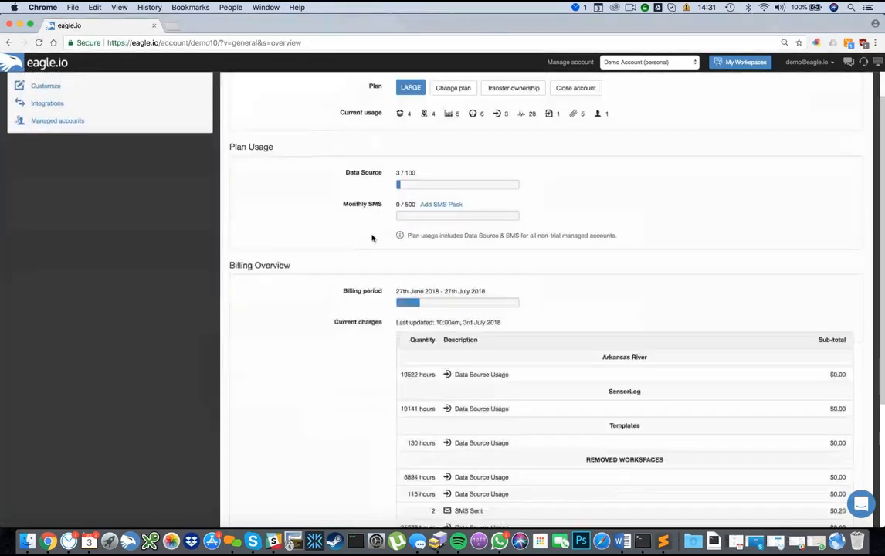
scroll(372, 239, "up", 4)
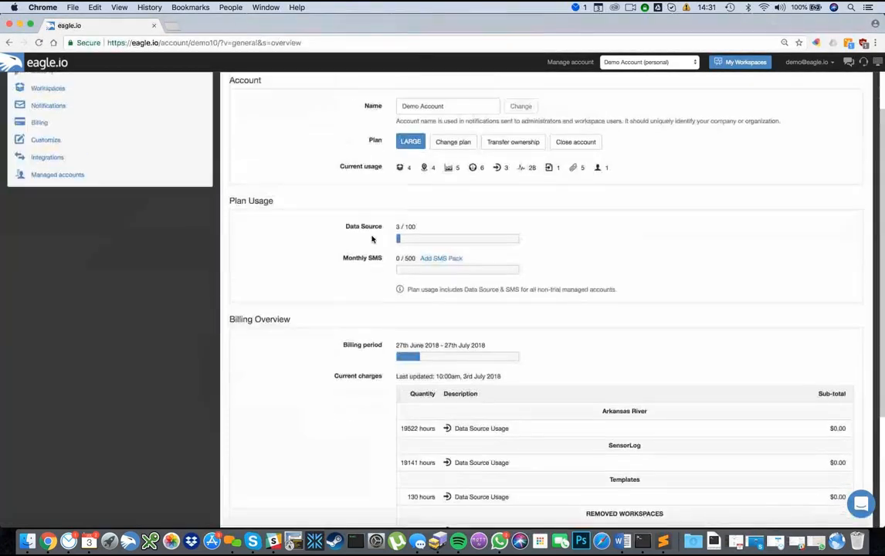
scroll(396, 253, "up", 1)
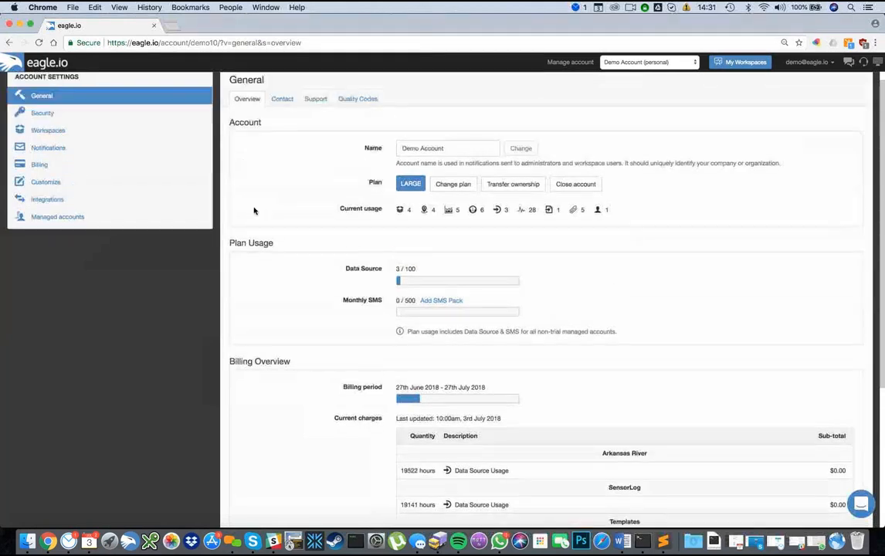
Review the account's security administrators and role permissions, and return to the workspaces without adding a role.
left_click(62, 116)
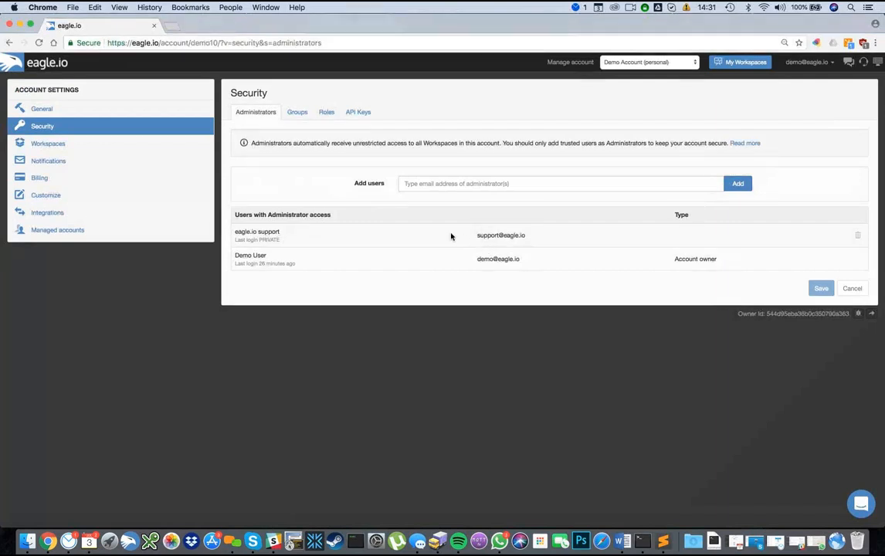
left_click(328, 113)
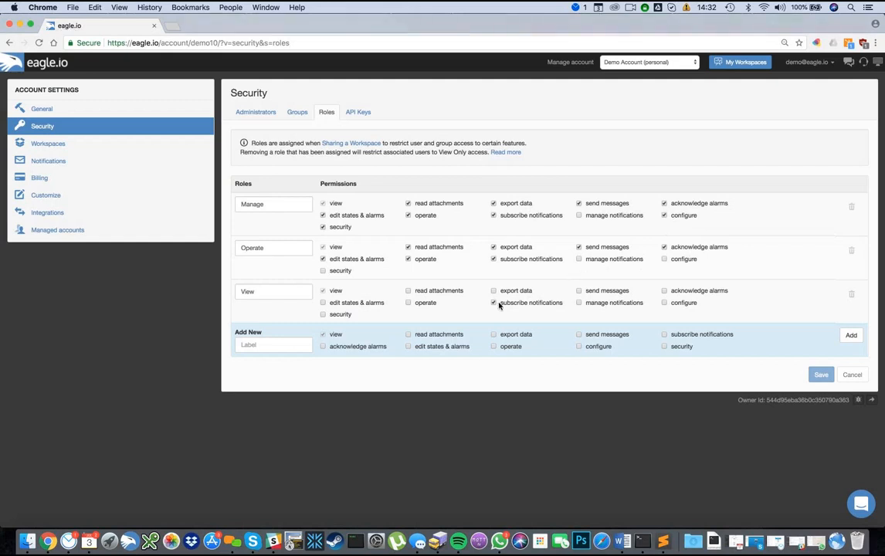
left_click(241, 345)
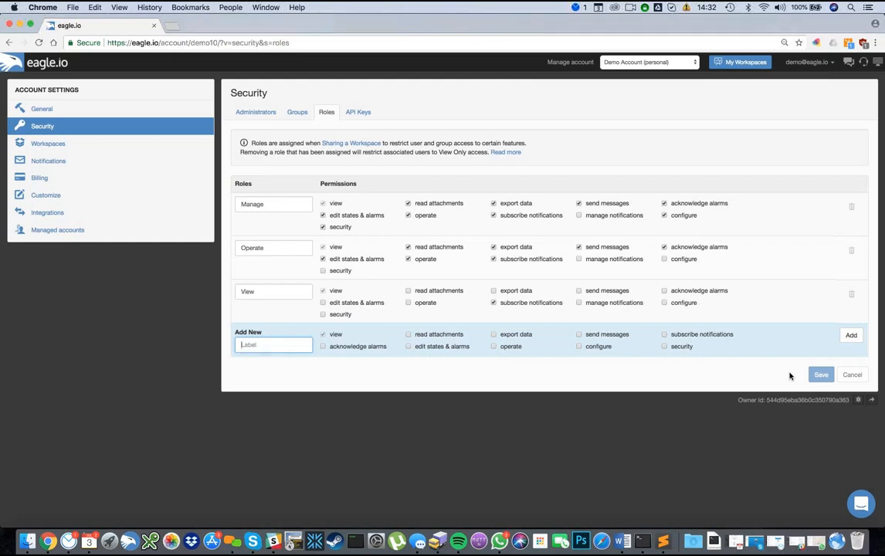
left_click(729, 65)
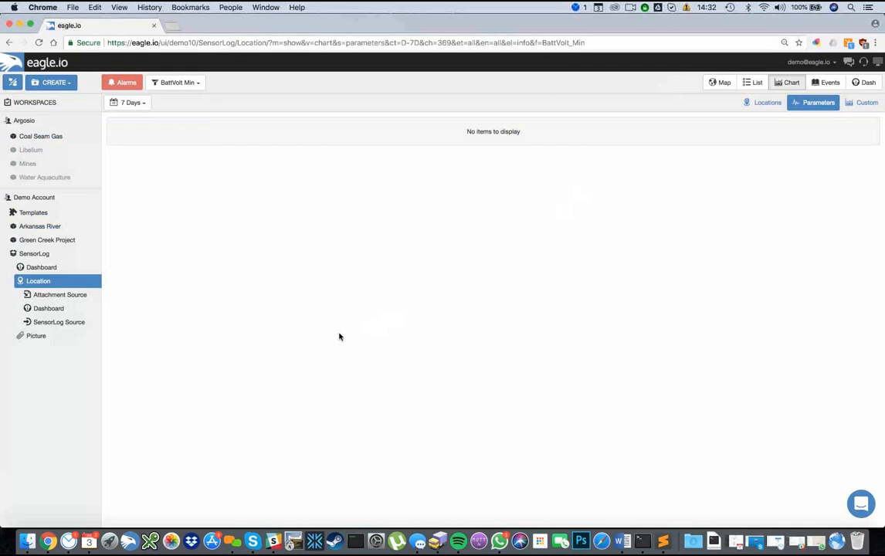
Share the Green Creek Project workspace with another user by e-mail address, assign the View role, and save the security properties.
left_click(721, 83)
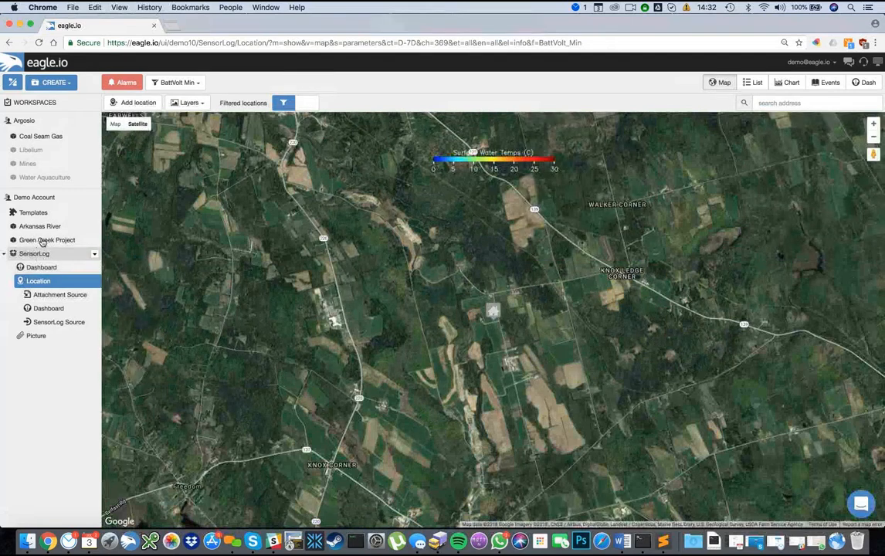
right_click(55, 244)
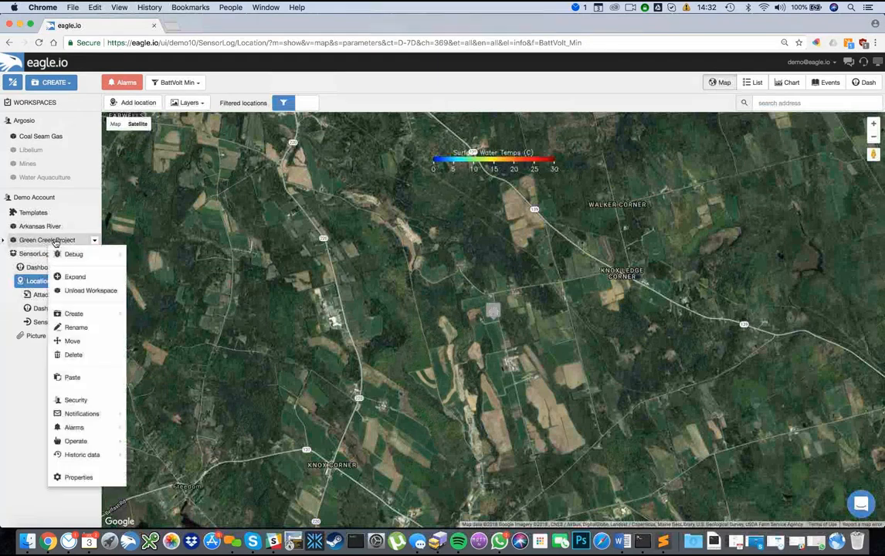
left_click(87, 399)
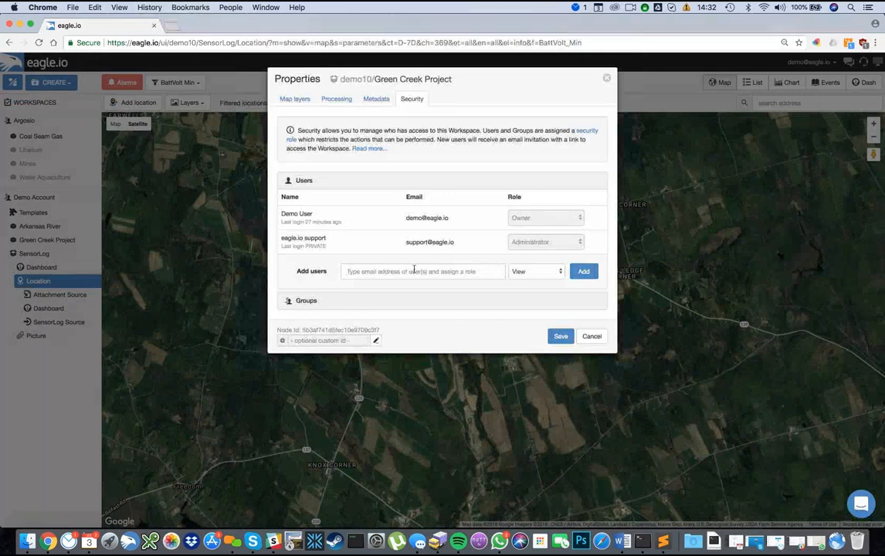
left_click(411, 273)
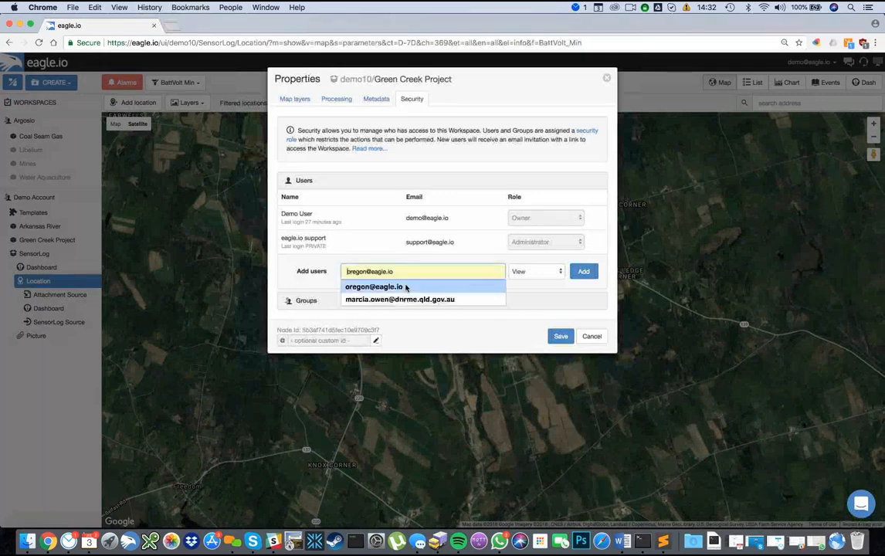
left_click(407, 287)
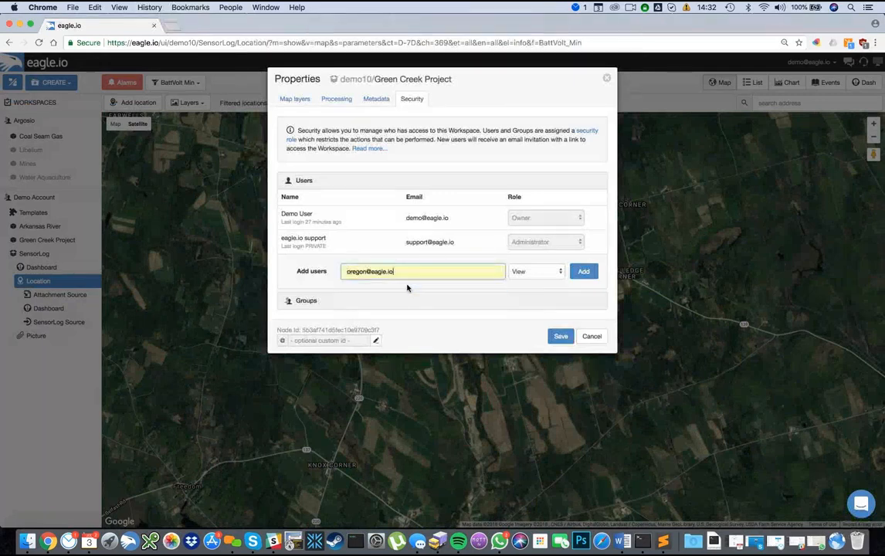
left_click(556, 273)
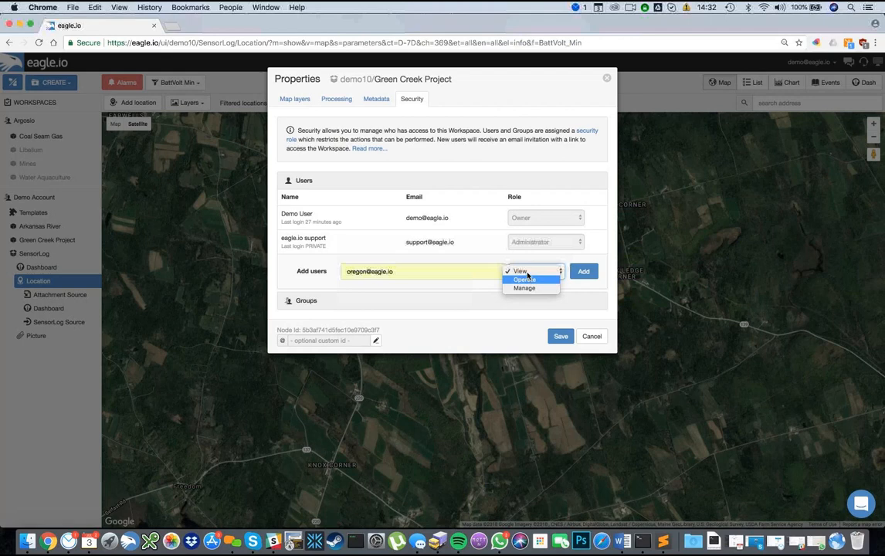
left_click(527, 273)
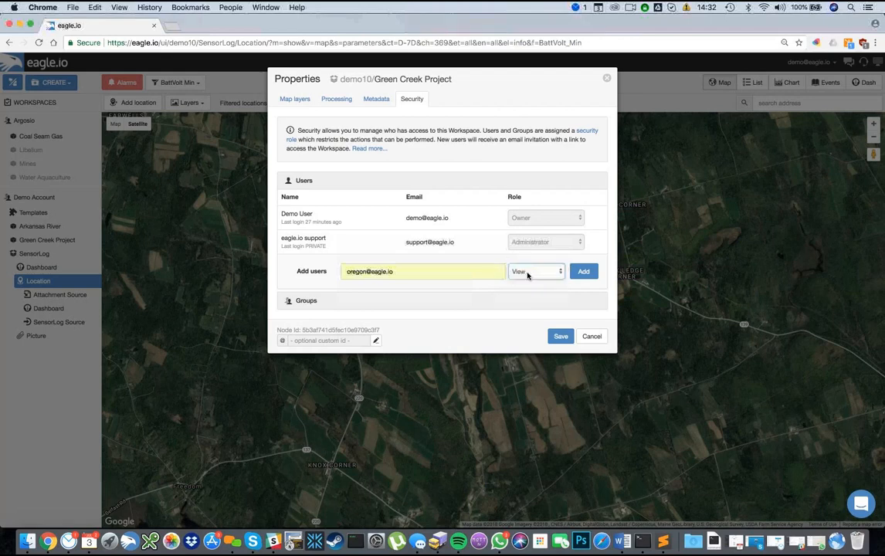
left_click(583, 274)
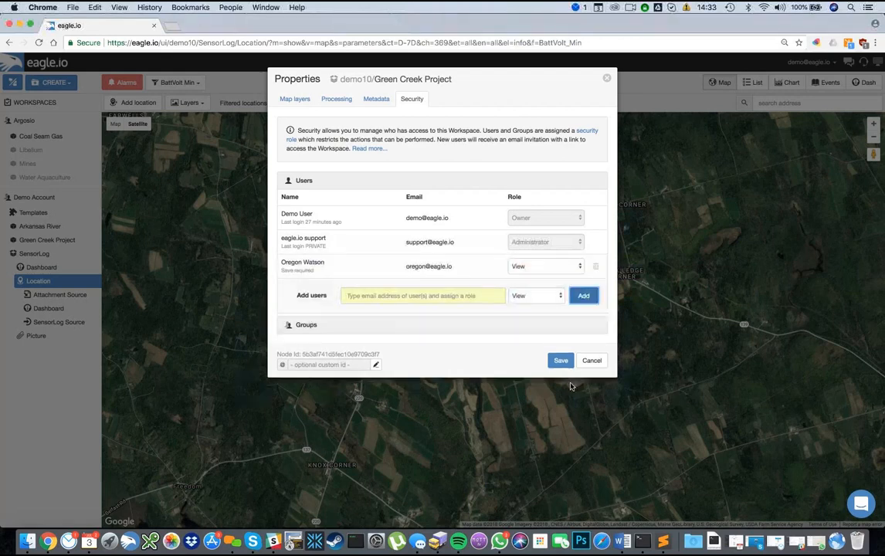
left_click(563, 361)
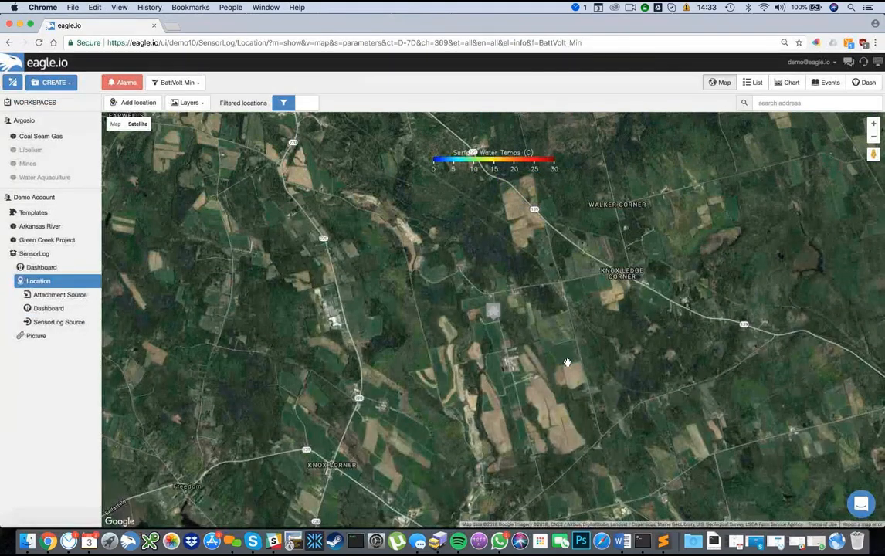
Remove the BattVolt Min parameter filter from the map.
left_click(197, 83)
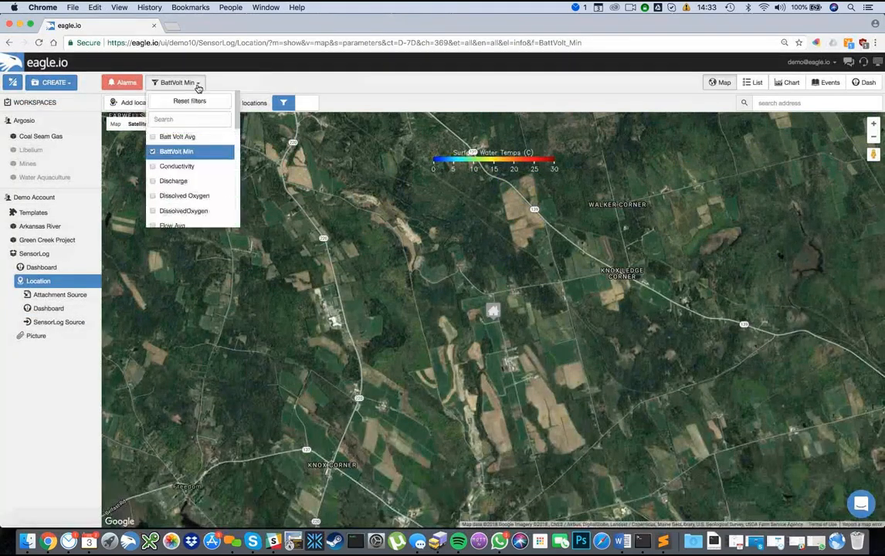
left_click(154, 153)
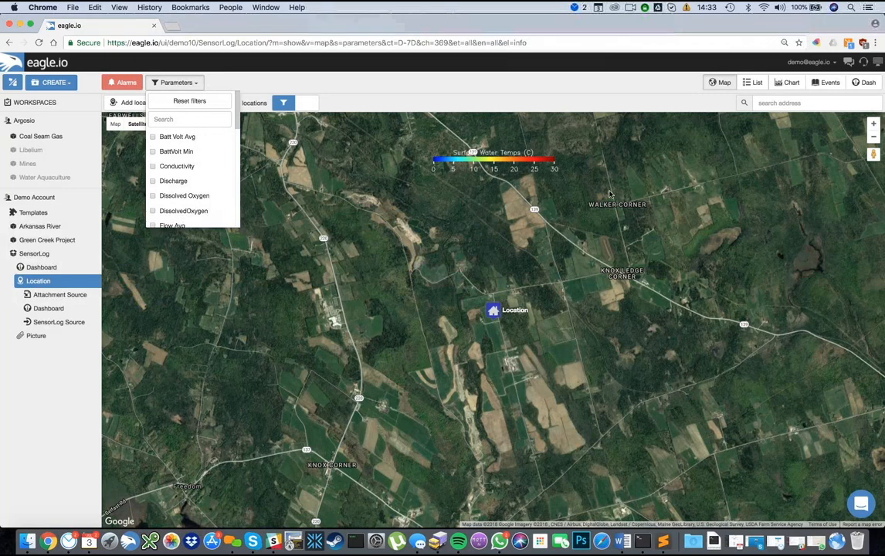
Look through the account's Workspaces and Customize product settings, and reset all company logos to defaults without saving.
left_click(820, 62)
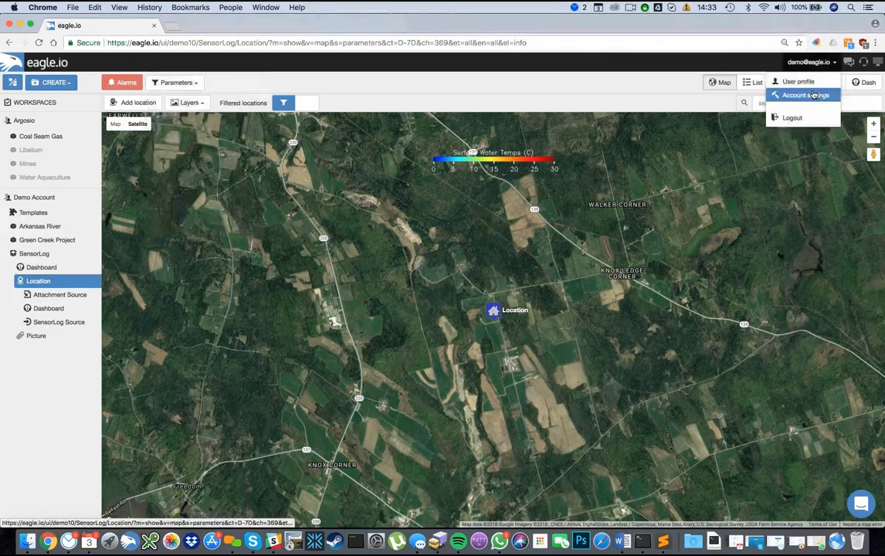
left_click(813, 95)
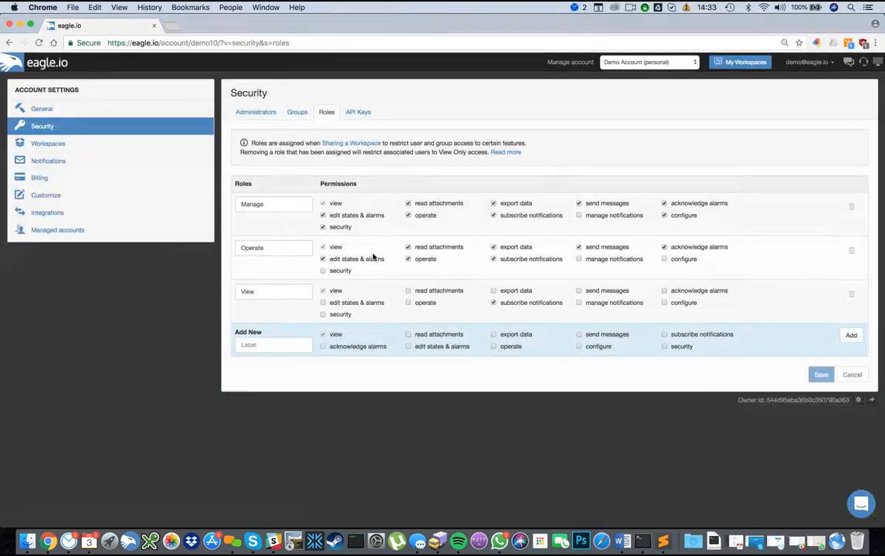
left_click(62, 144)
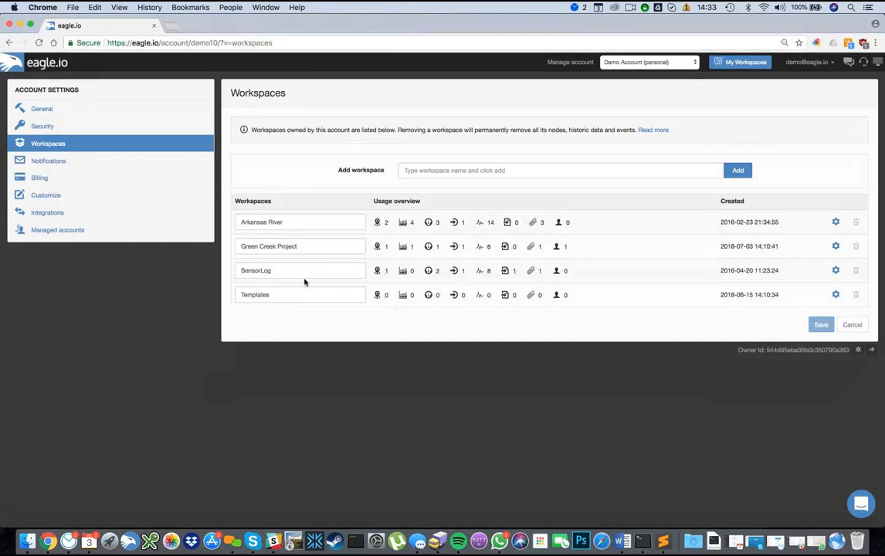
left_click(103, 201)
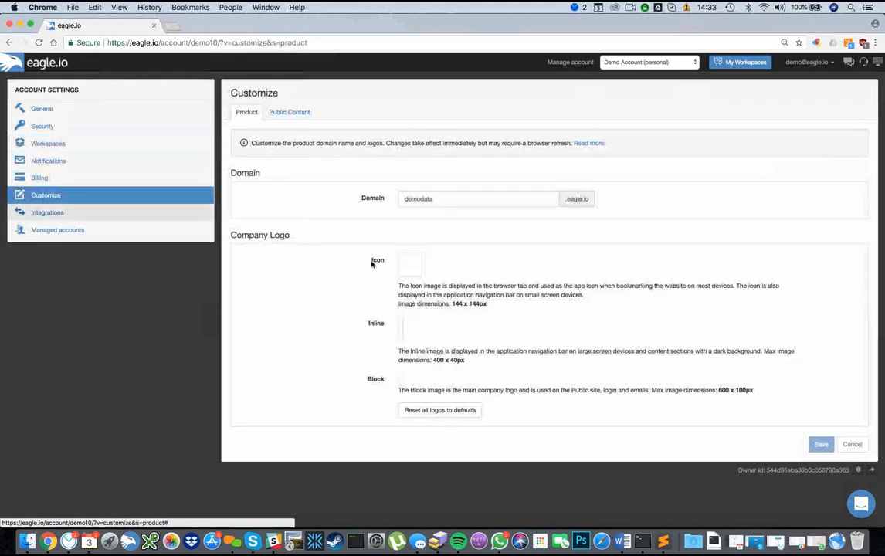
left_click(444, 457)
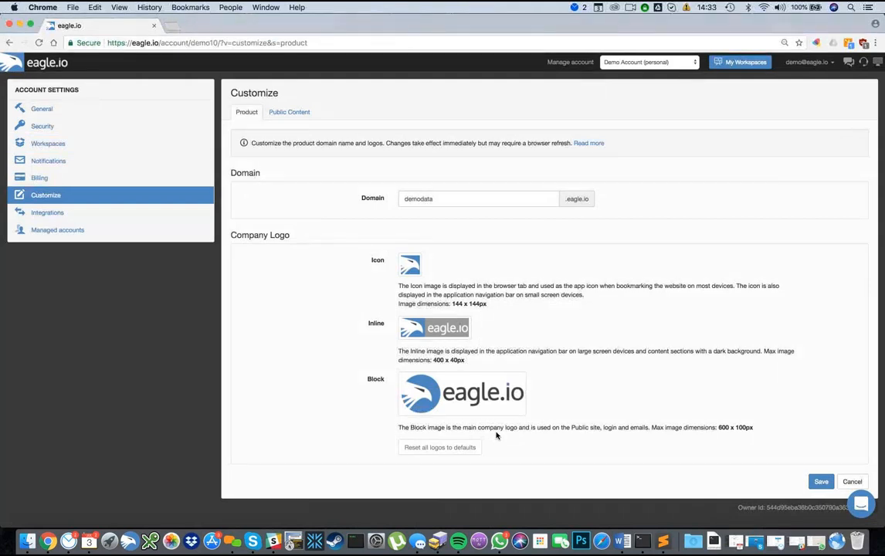
Open the qgc.io site in a new browser tab.
left_click(172, 29)
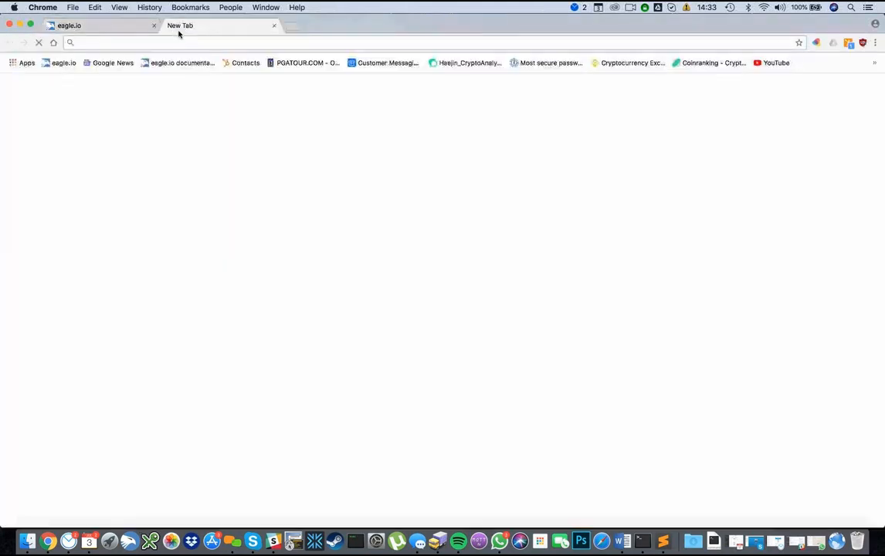
type("qgc.io")
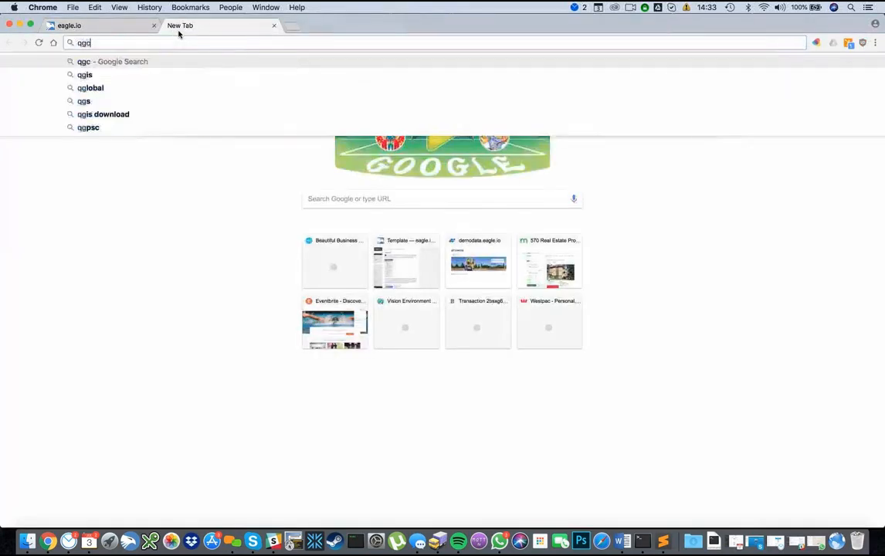
key("Return")
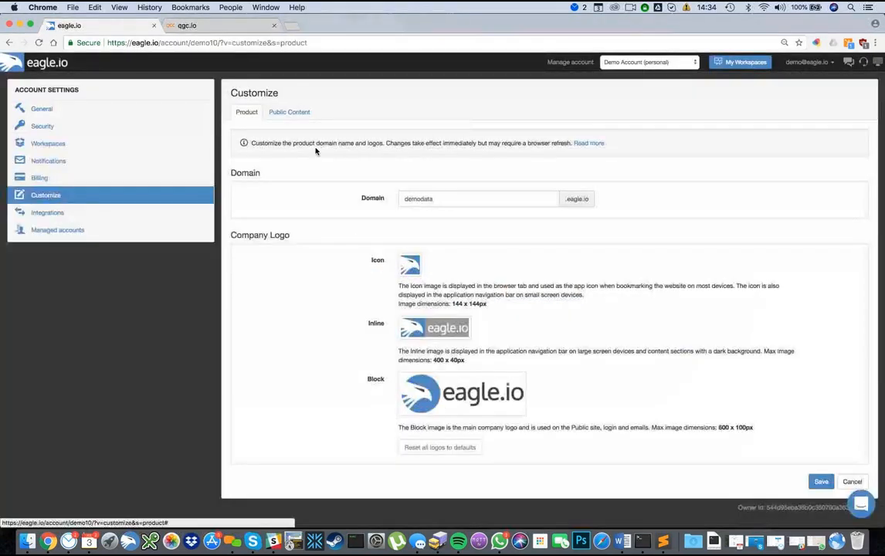
Review the account's Public Content and Product customization settings and its Managed accounts list.
left_click(289, 112)
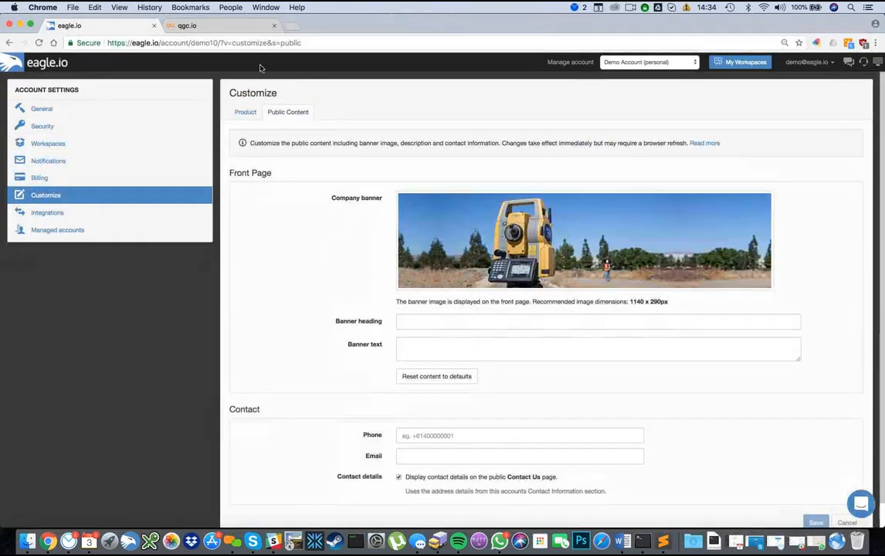
left_click(245, 112)
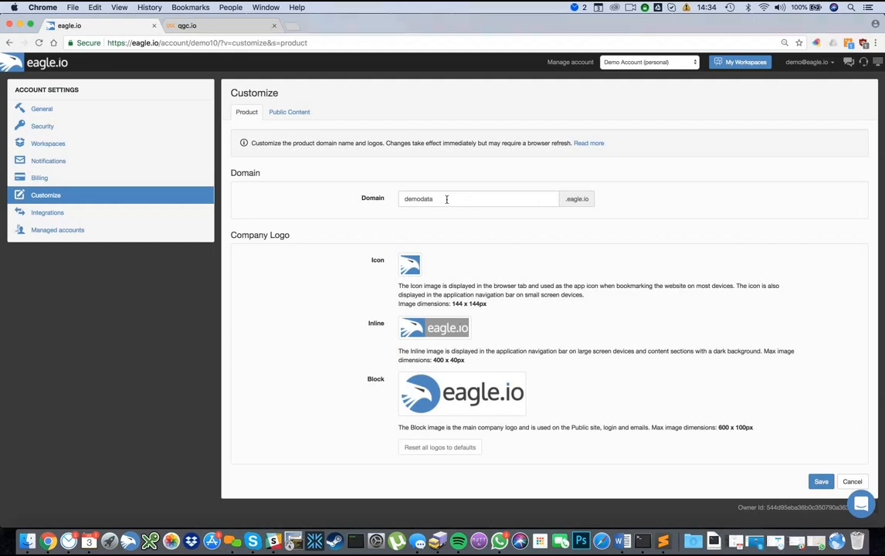
left_click(87, 231)
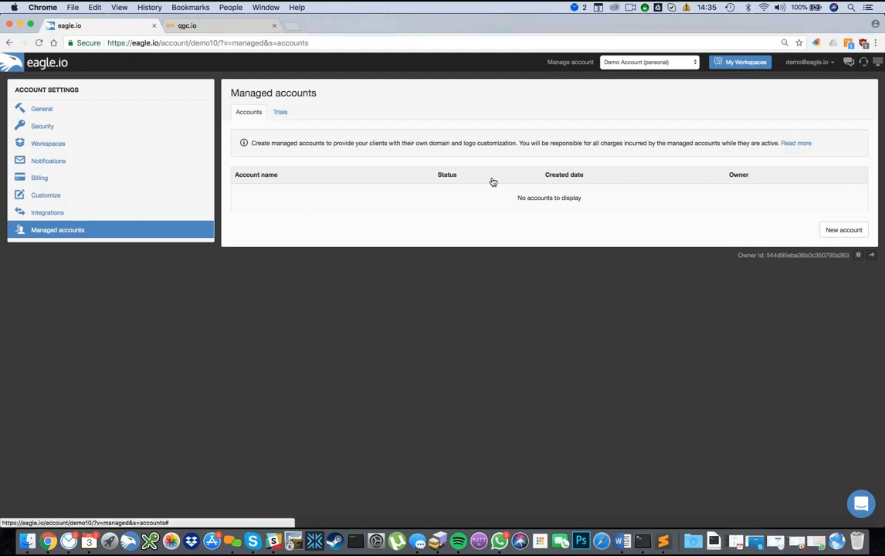
Return to the workspaces and create a Location template under the Demo Account's Templates.
left_click(733, 63)
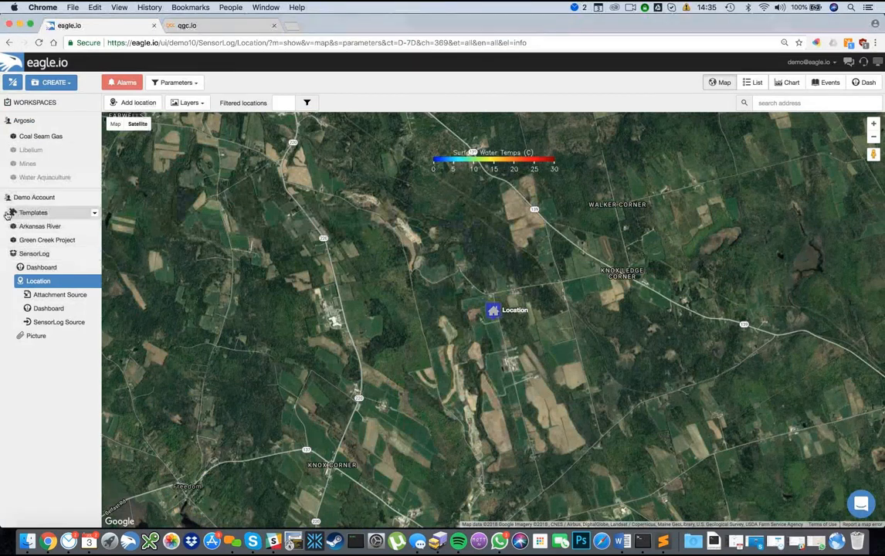
left_click(61, 215)
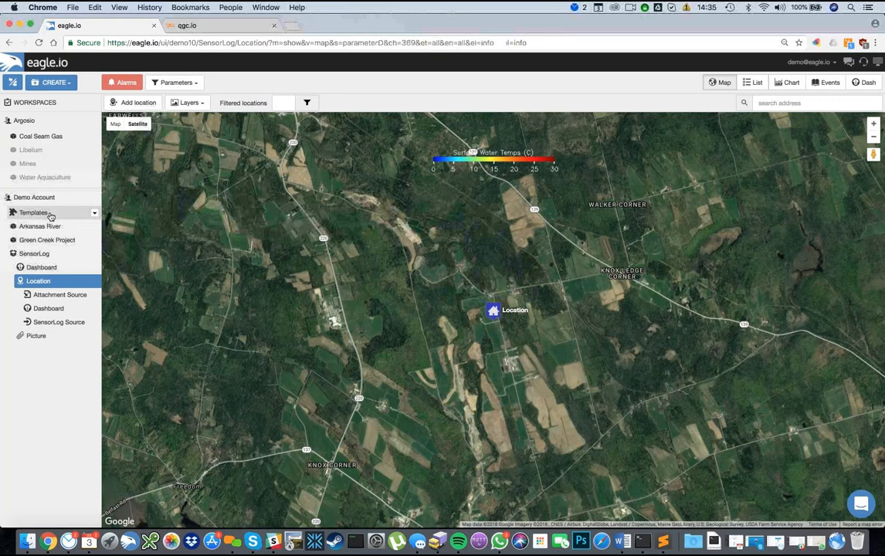
left_click(95, 213)
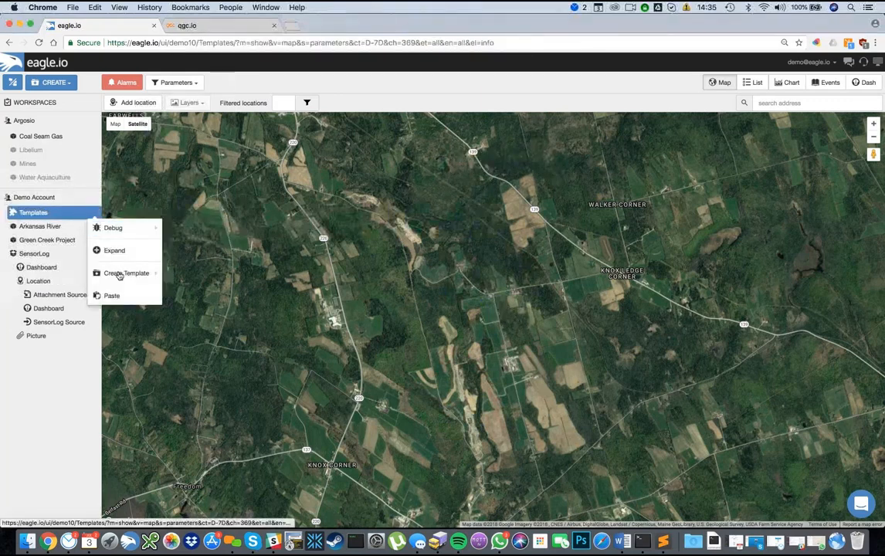
mouse_move(118, 271)
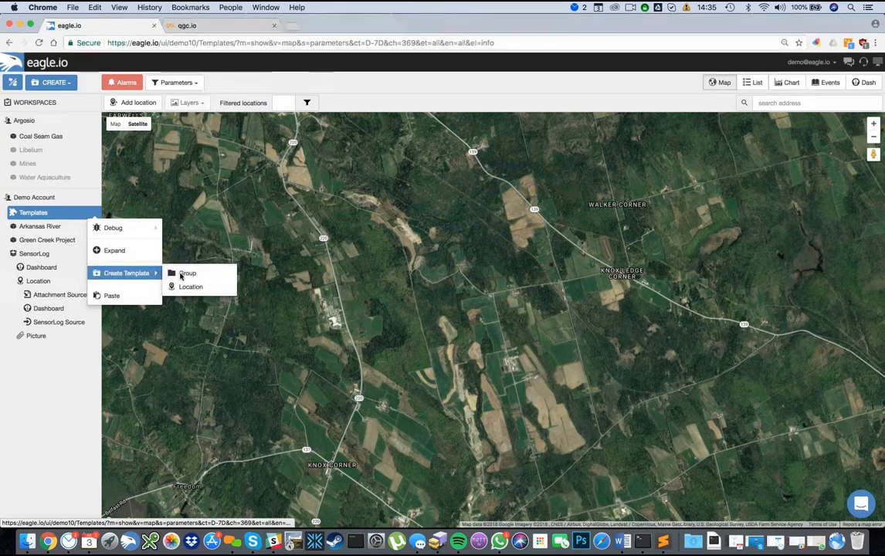
left_click(193, 285)
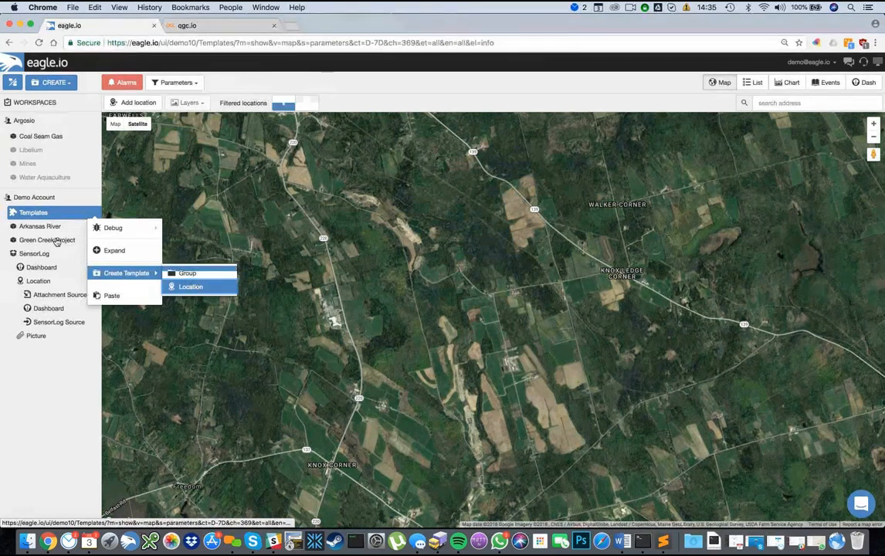
Start adding a data source to the new Location template, using a delimited text file as the source type.
left_click(94, 226)
mouse_move(133, 291)
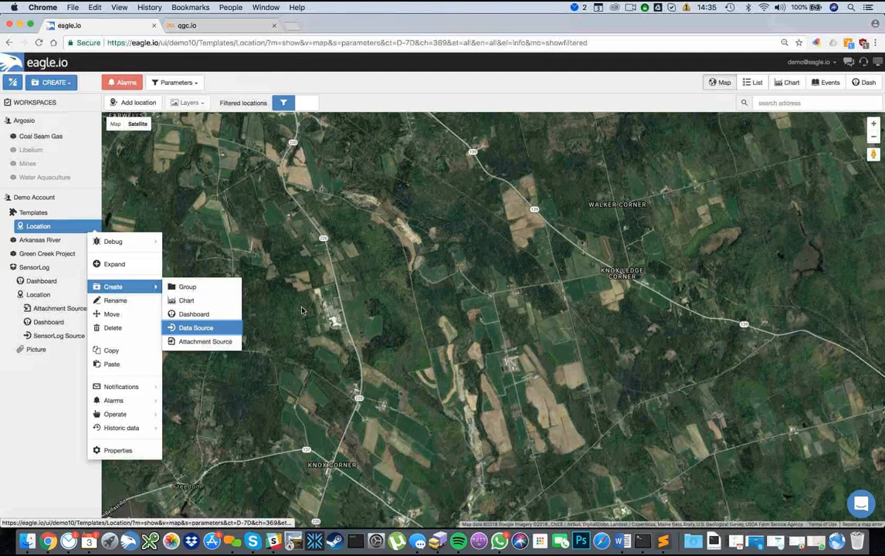
left_click(195, 327)
left_click(294, 159)
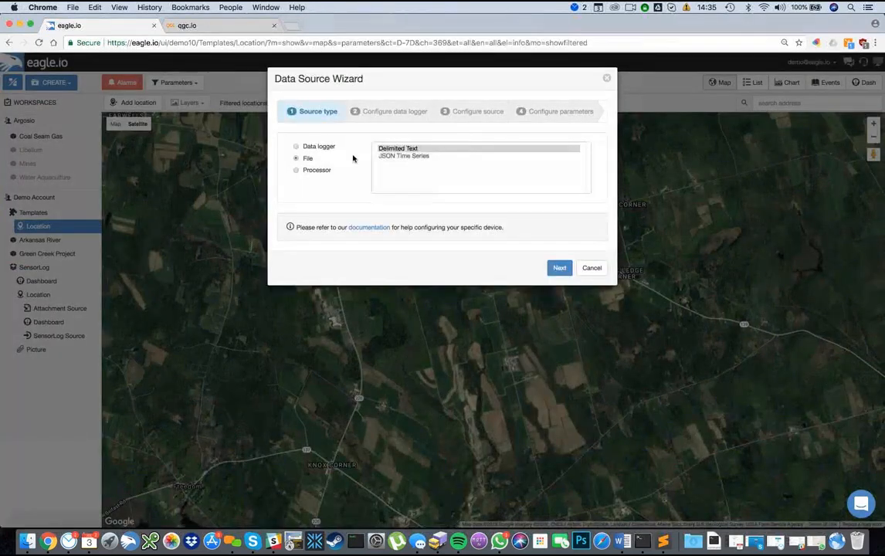
left_click(488, 178)
left_click(559, 267)
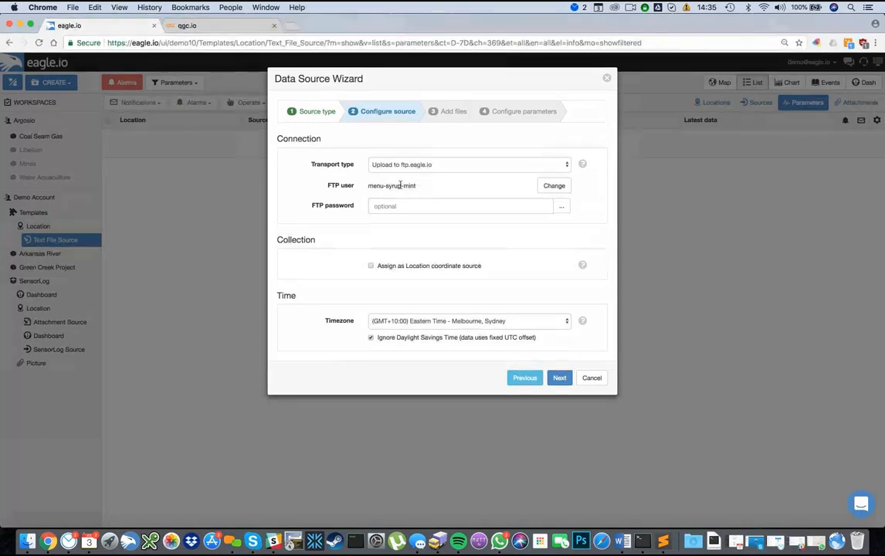
Keep the FTP upload transport, load the argo66 export CSV from the Desktop, and finish the source with the default parser and parameter settings.
left_click_drag(368, 185, 417, 186)
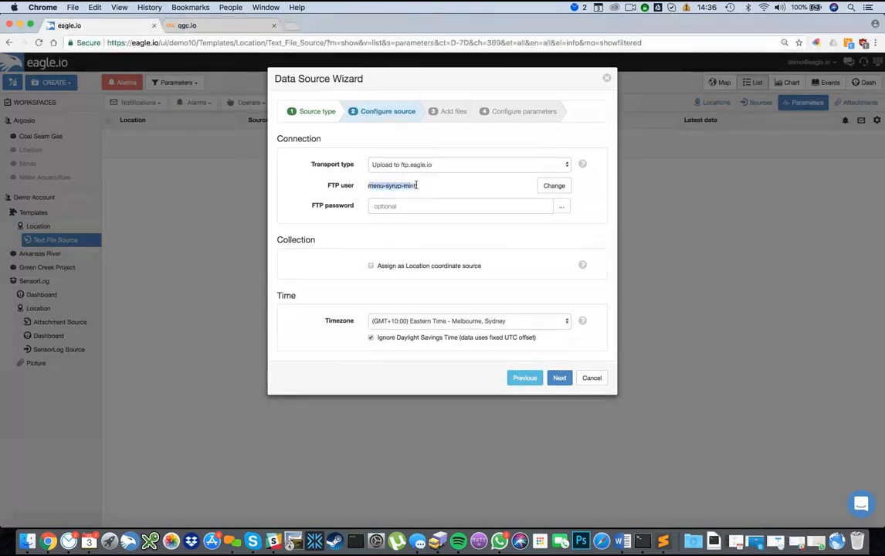
left_click(561, 376)
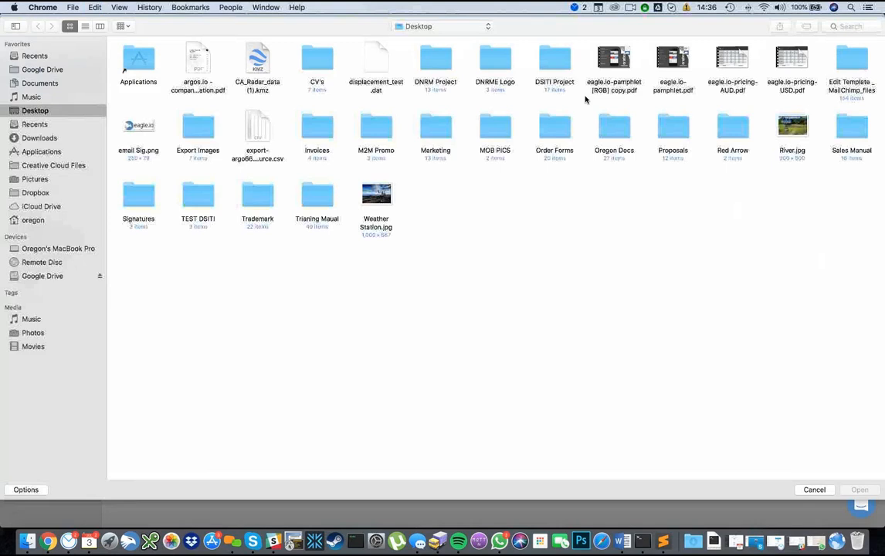
left_click(254, 130)
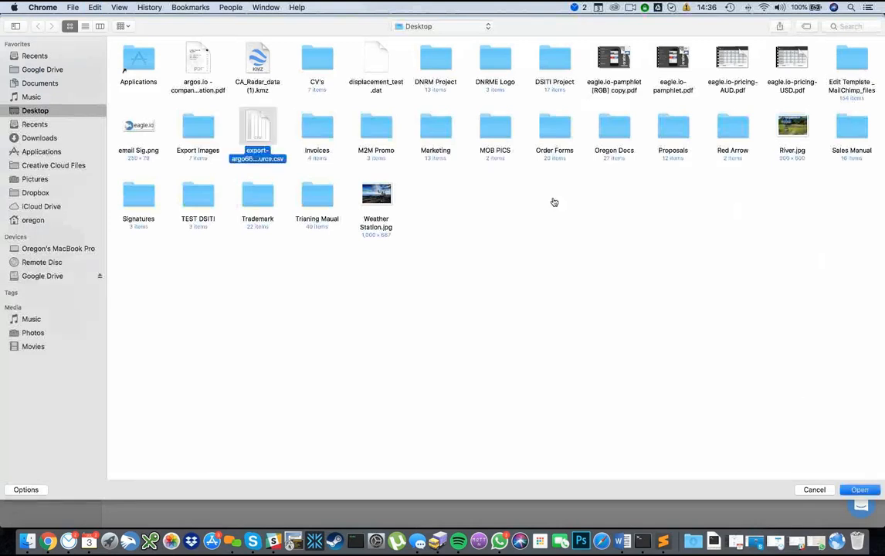
key("Return")
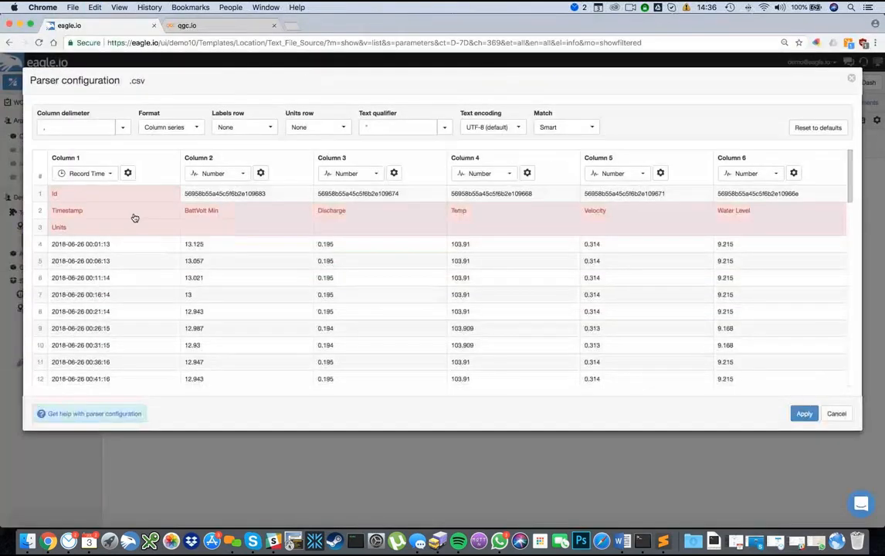
left_click(813, 418)
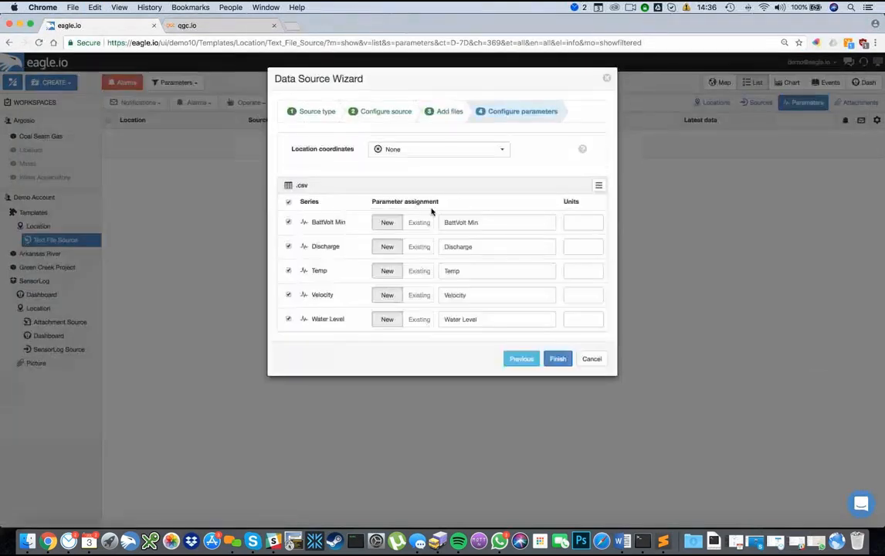
left_click(567, 367)
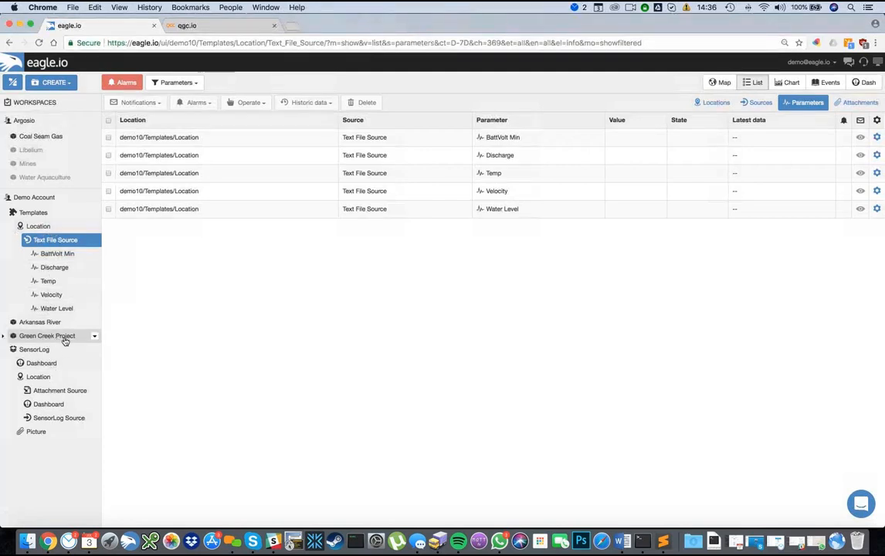
Create an instance of the Location template in Green Creek Project and expand it down to its text file source.
right_click(61, 340)
mouse_move(99, 270)
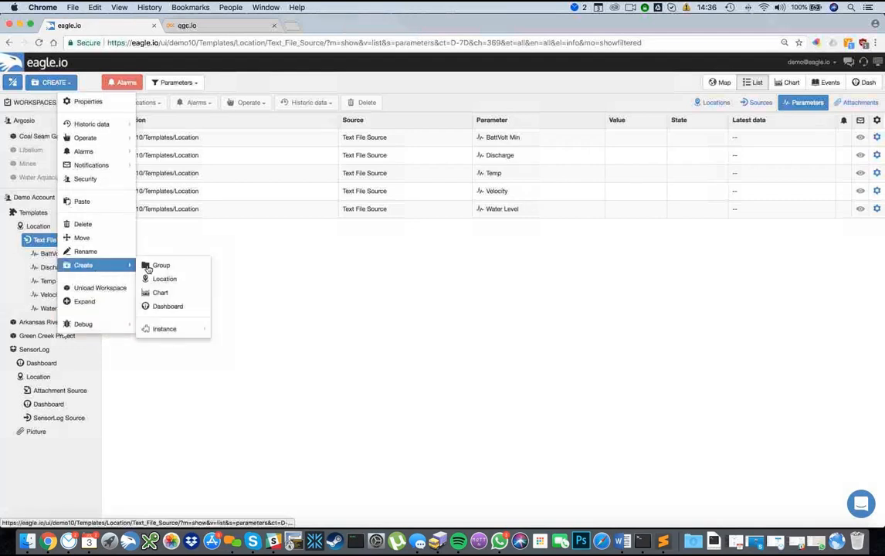
mouse_move(170, 336)
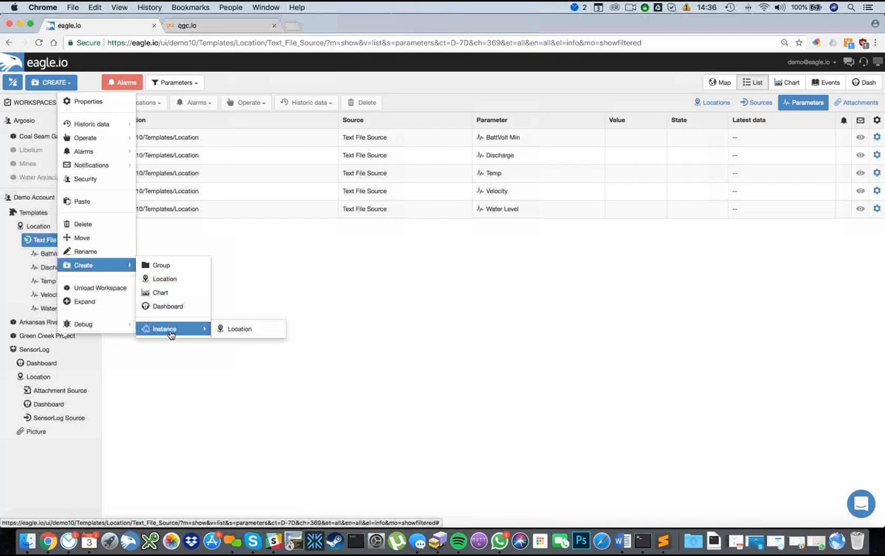
left_click(239, 329)
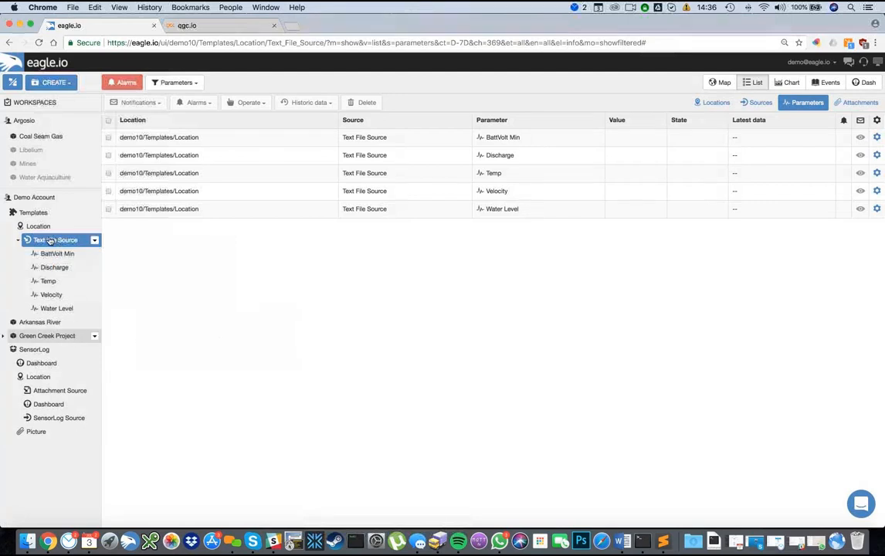
left_click(43, 337)
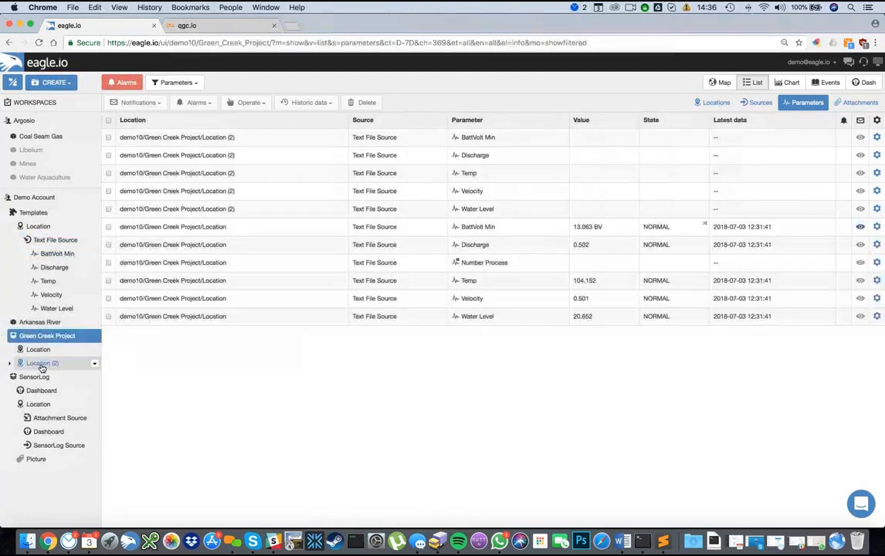
left_click(42, 365)
left_click(48, 376)
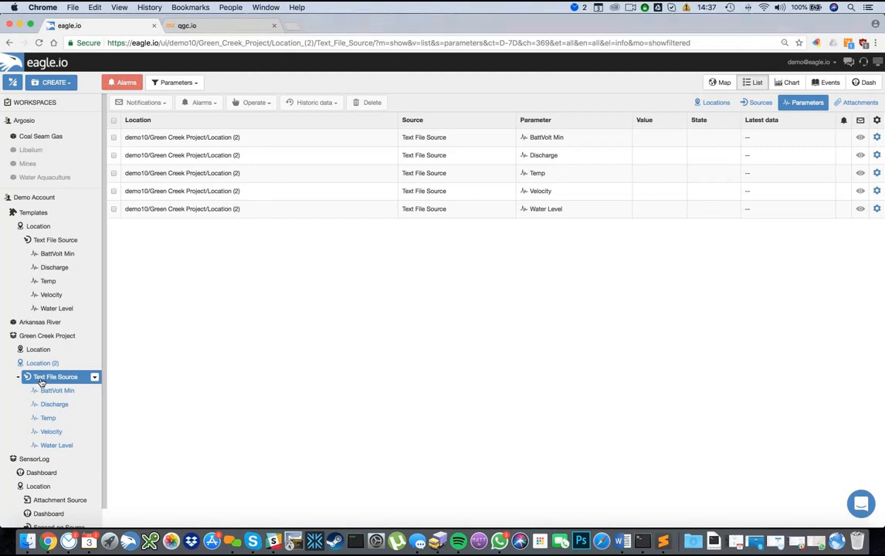
Rename the Location template as Blue creek.
right_click(54, 230)
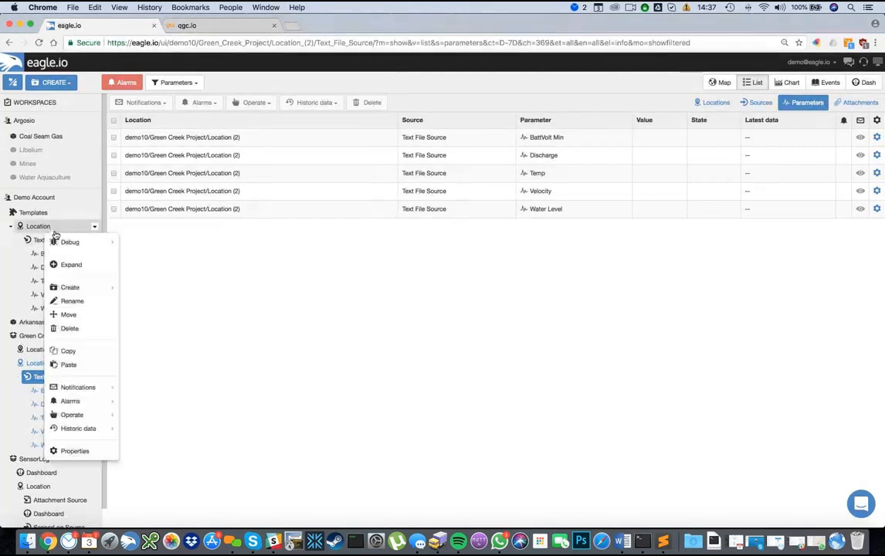
left_click(98, 301)
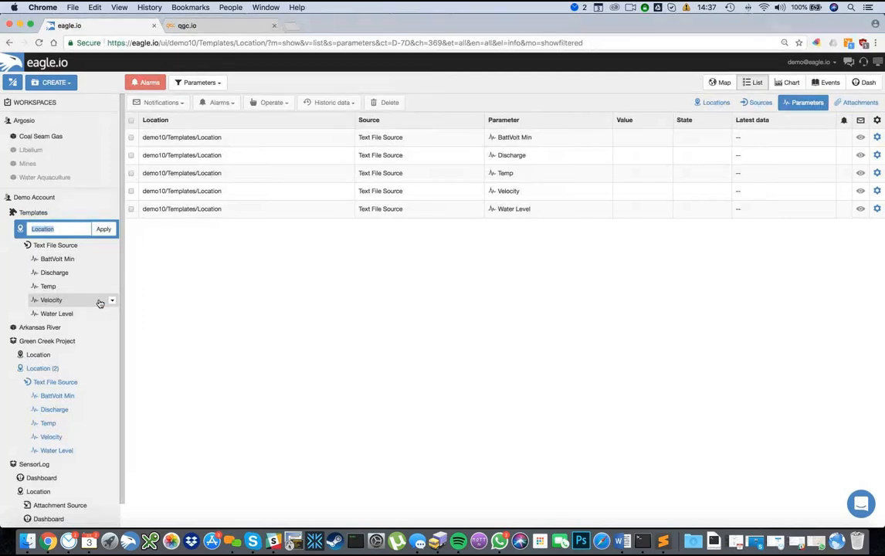
type("Ble creek")
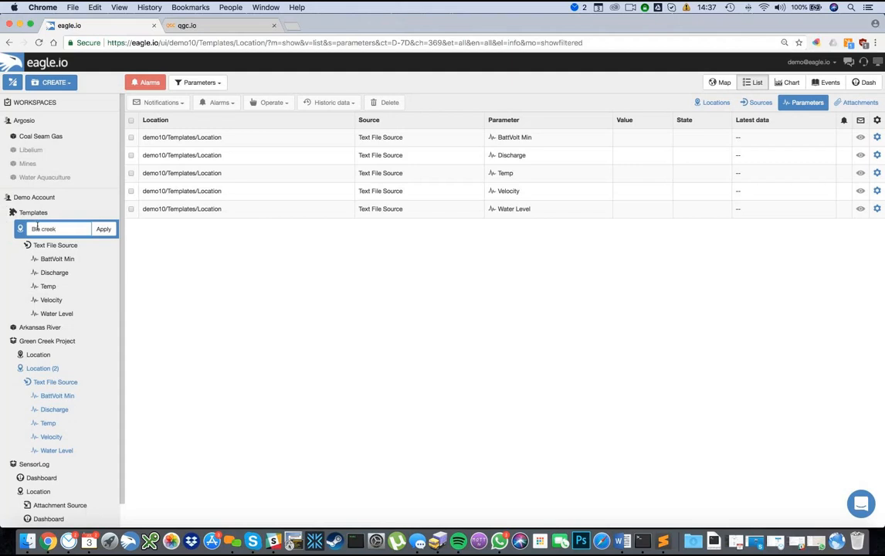
left_click(37, 229)
type("u")
left_click(103, 229)
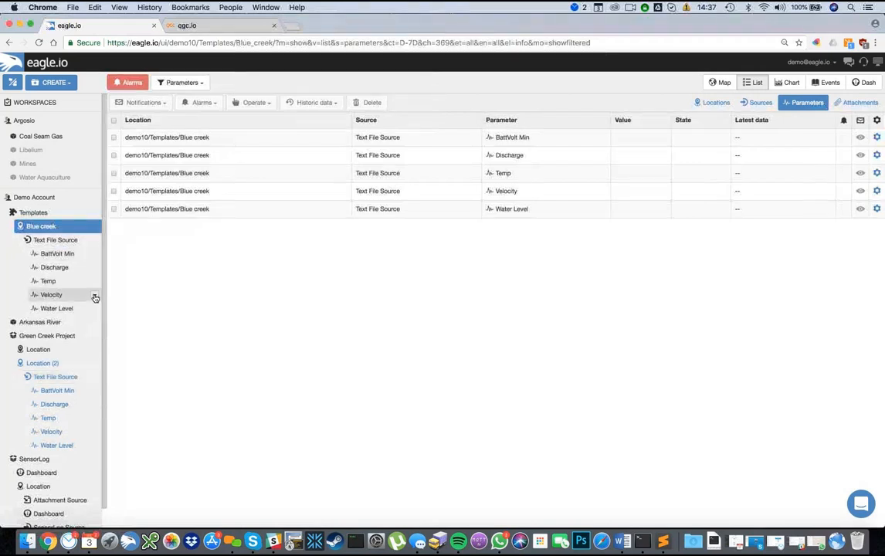
Delete the Velocity parameter from the Blue creek template.
left_click(95, 298)
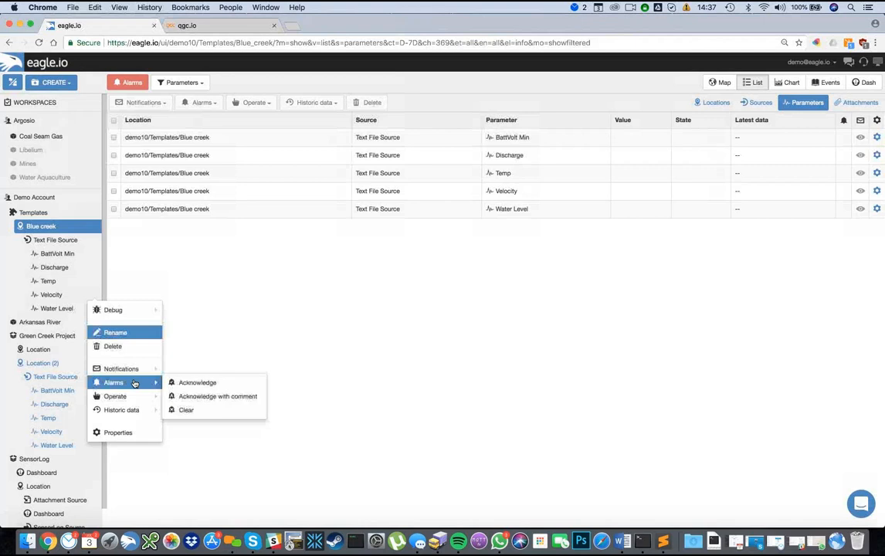
left_click(124, 349)
left_click(552, 169)
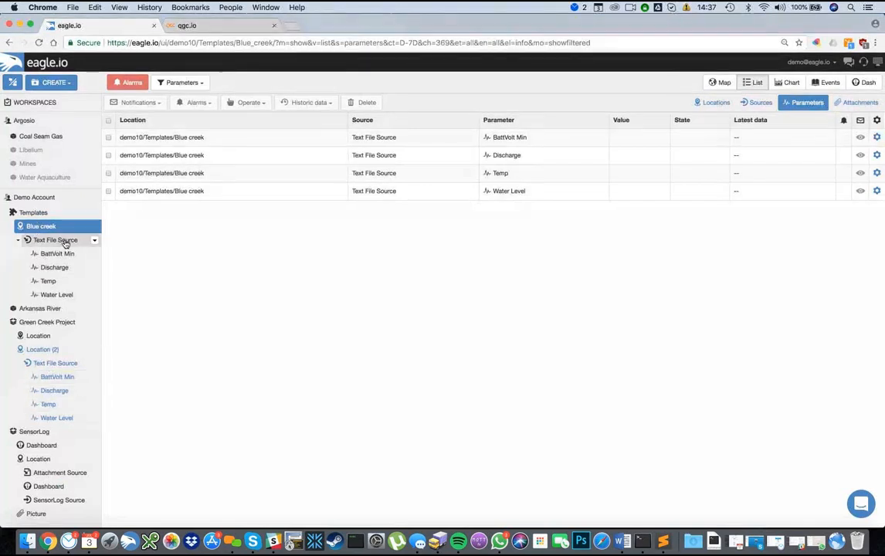
Compare the actions available for the instance's Discharge parameter with those of the Blue creek template.
left_click(60, 392)
right_click(84, 394)
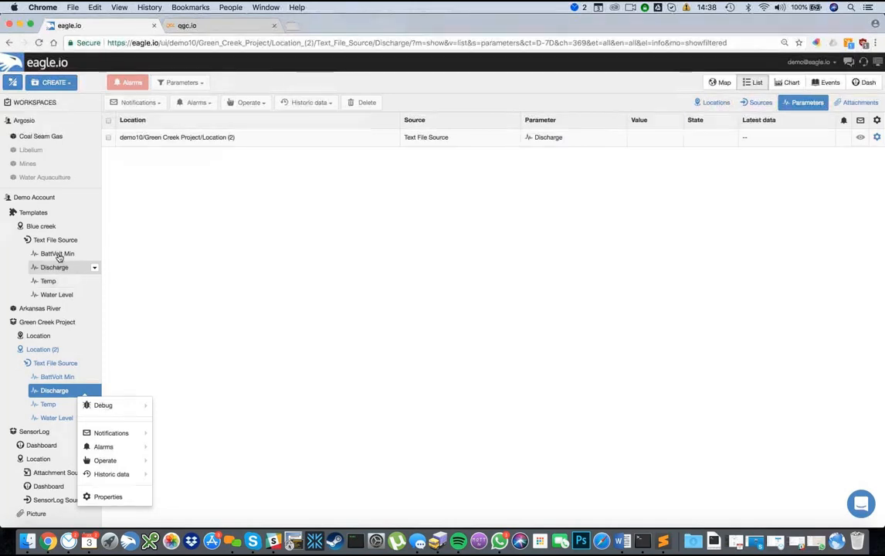
right_click(42, 224)
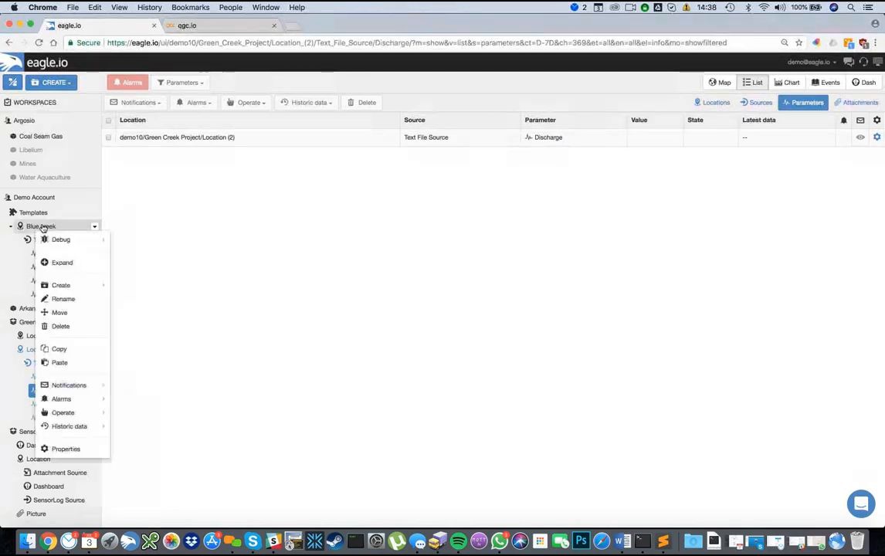
left_click(63, 349)
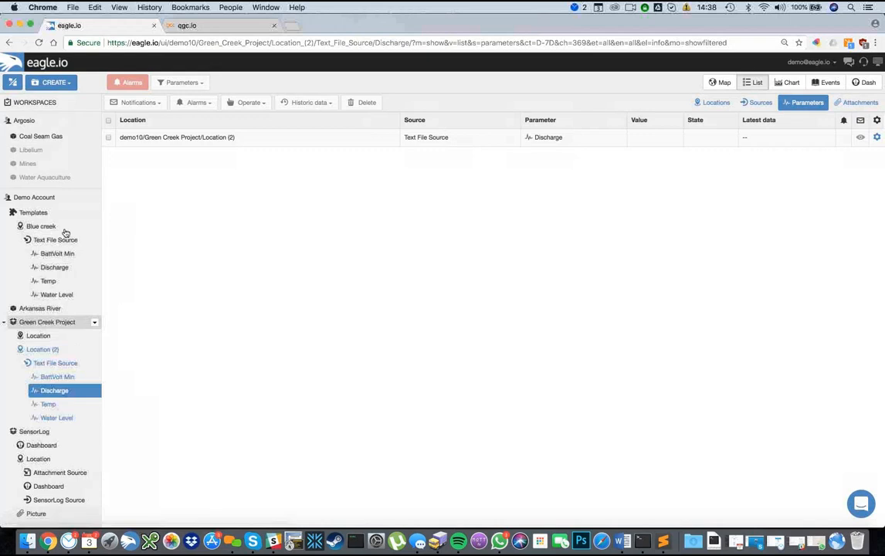
right_click(49, 229)
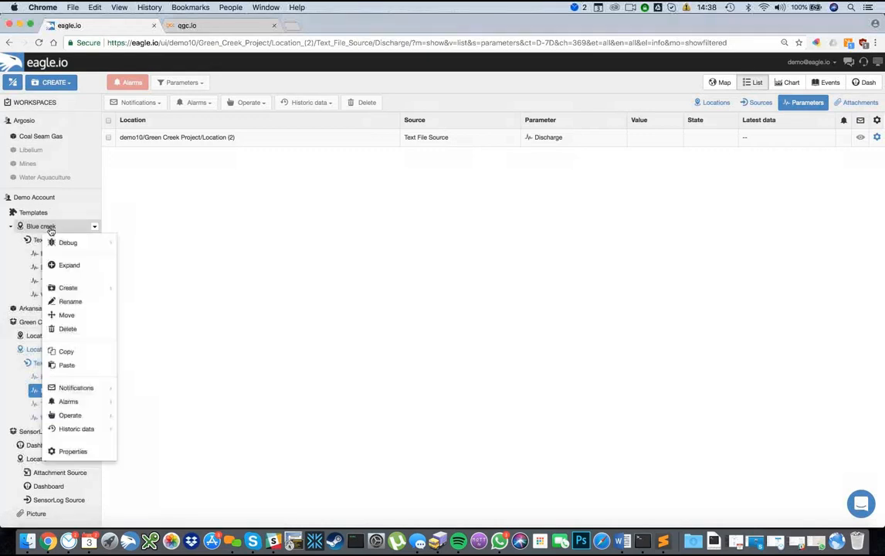
left_click(66, 363)
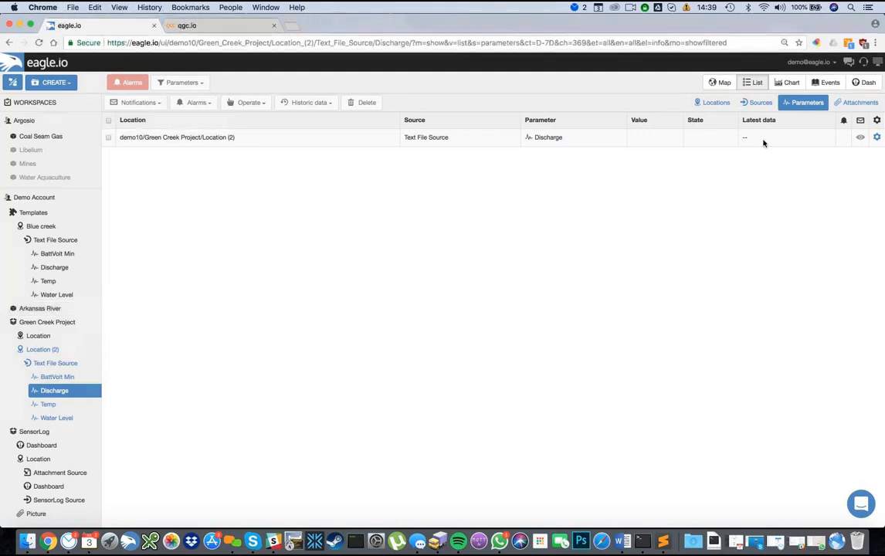
View the template instance in Green Creek Project as a dashboard, on the map and as a chart.
left_click(857, 88)
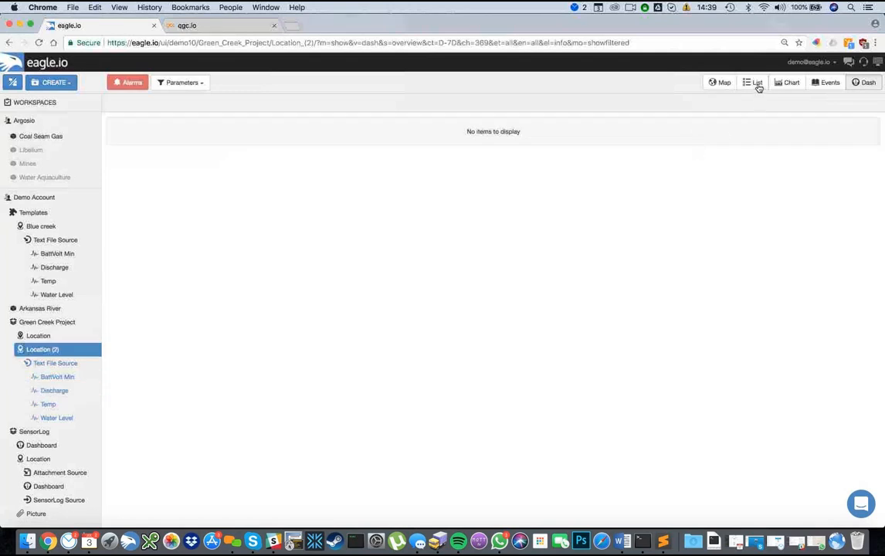
left_click(721, 86)
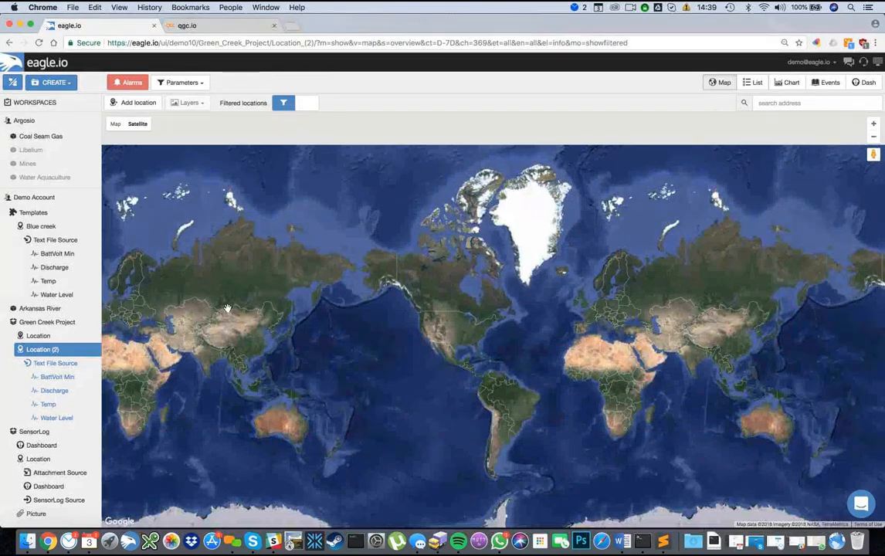
left_click(789, 83)
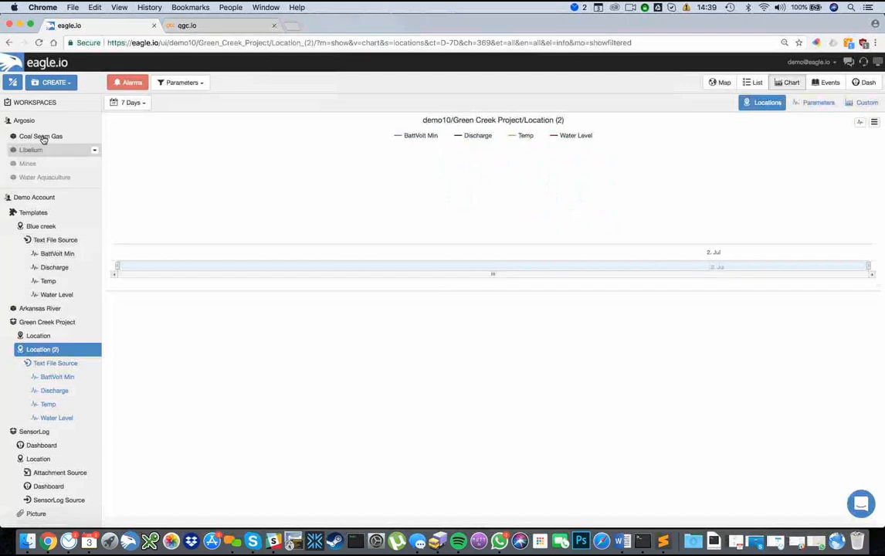
Open the Coal Seam Gas workspace and view the location chart for Pond A.
left_click(41, 135)
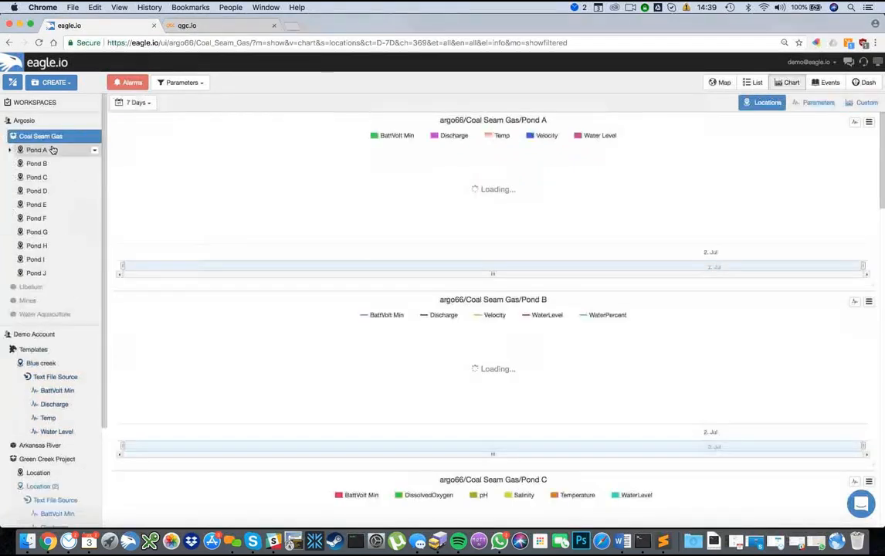
left_click(47, 152)
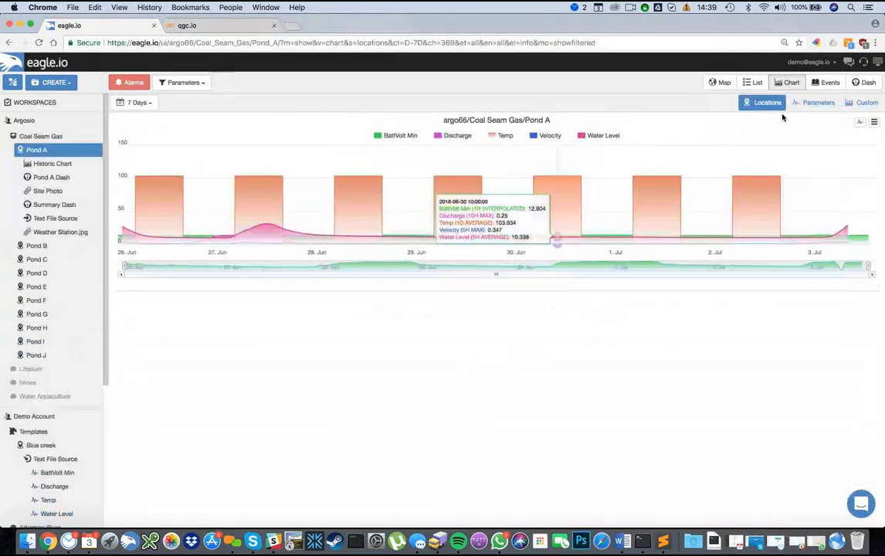
Show Pond A's charts separately per parameter and open the chart data settings of its Discharge parameter.
left_click(812, 102)
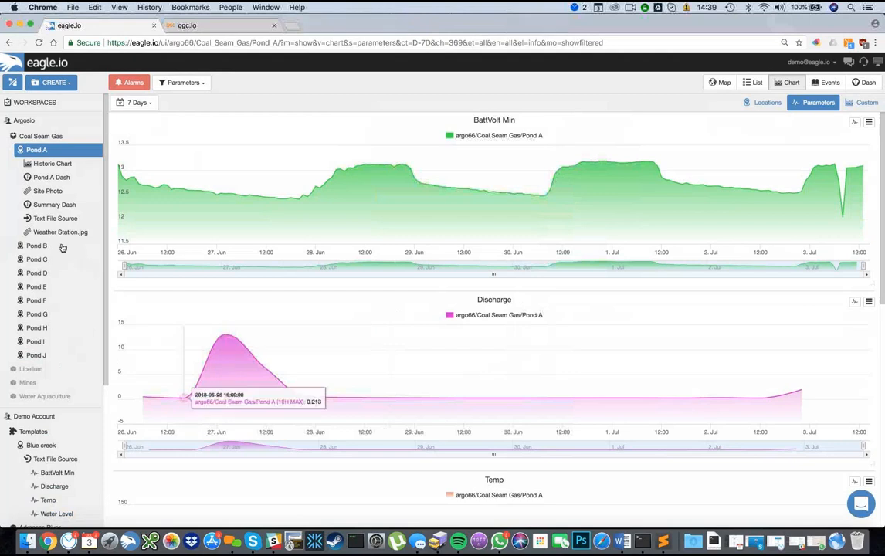
left_click(54, 219)
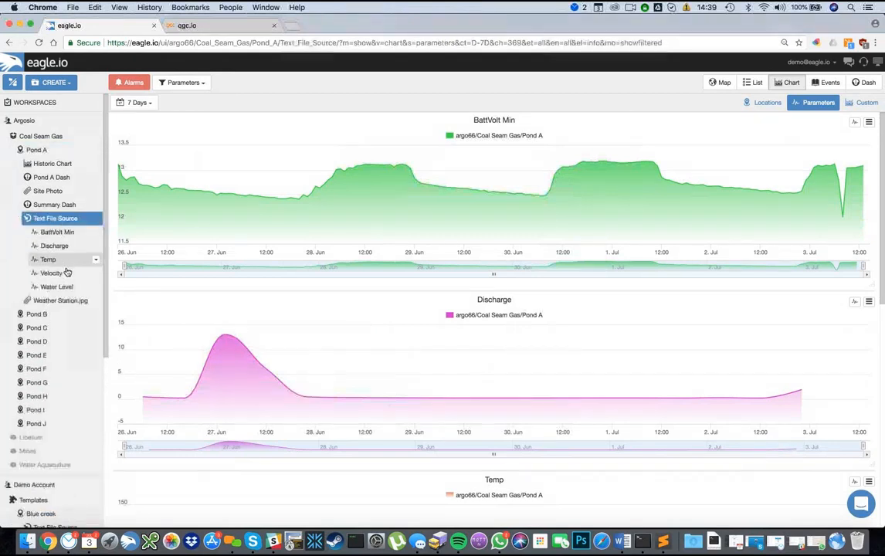
left_click(96, 246)
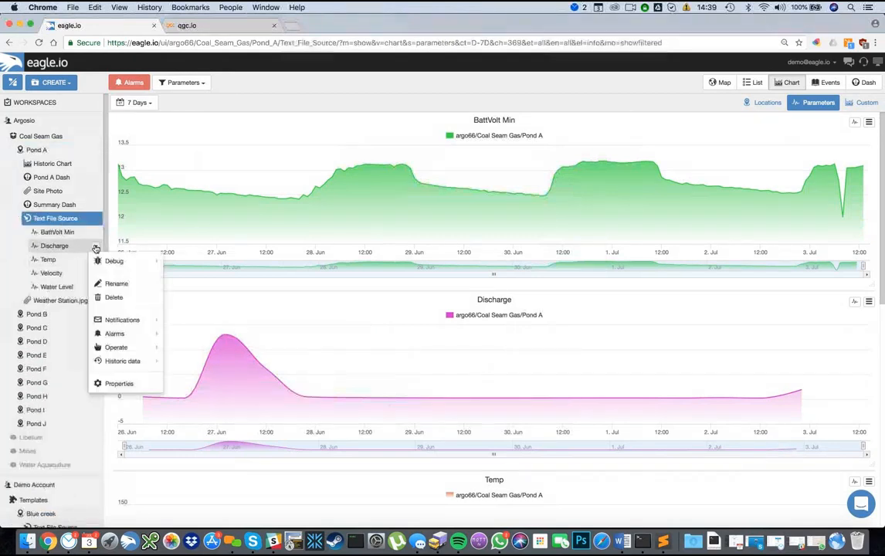
left_click(131, 384)
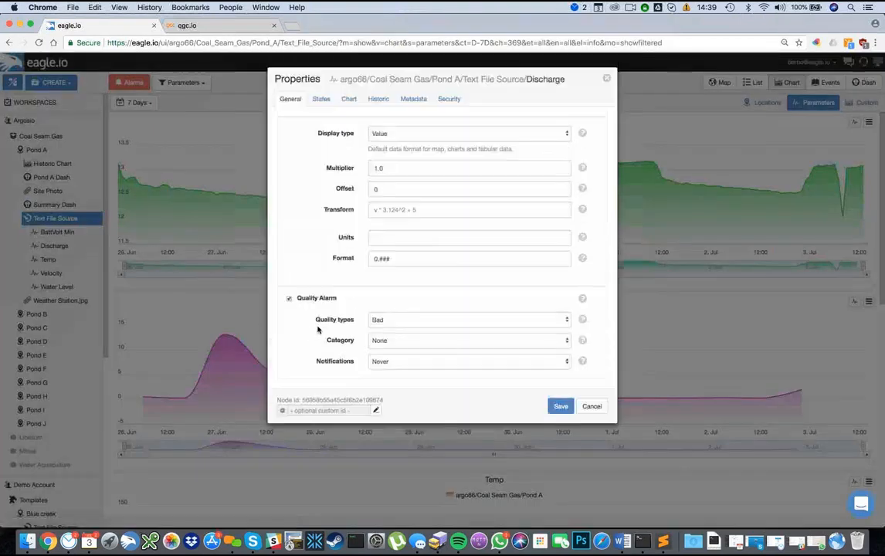
left_click(342, 99)
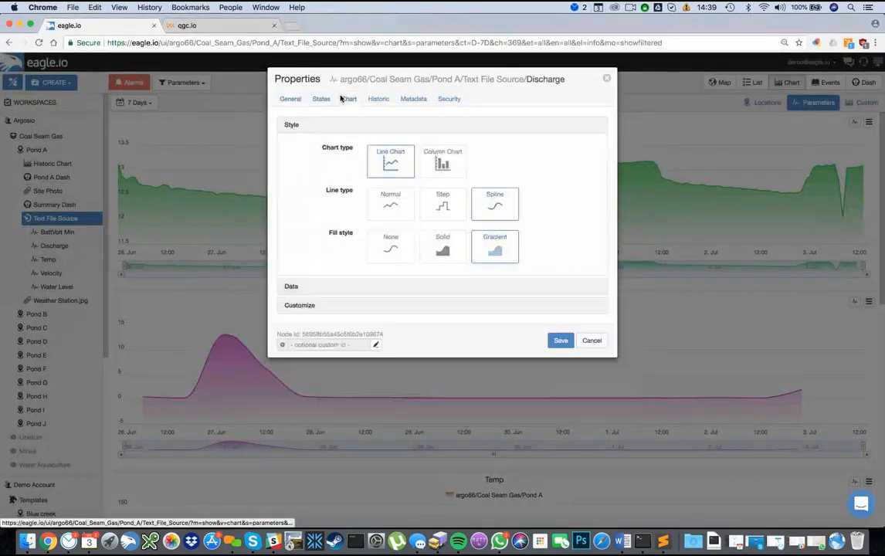
left_click(292, 287)
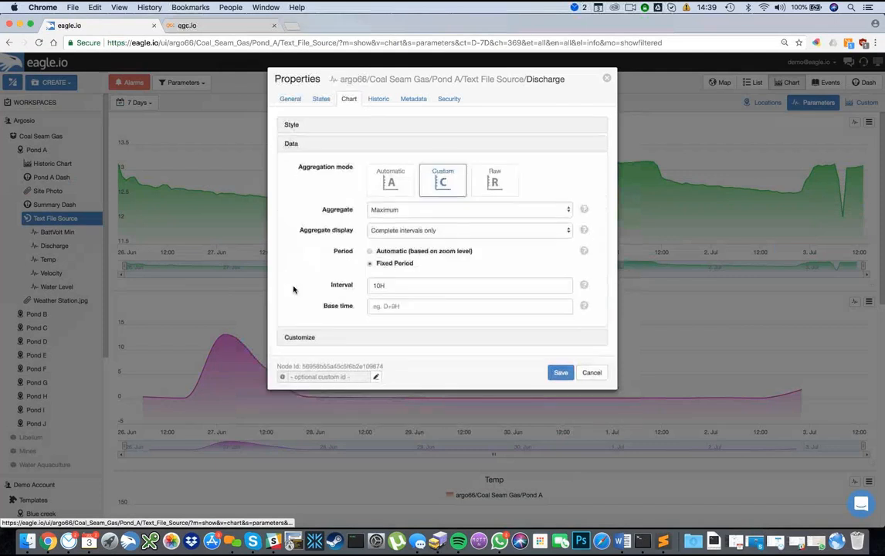
Set the Discharge chart's aggregate to Average with a fixed interval of 5H and save the properties.
left_click(567, 213)
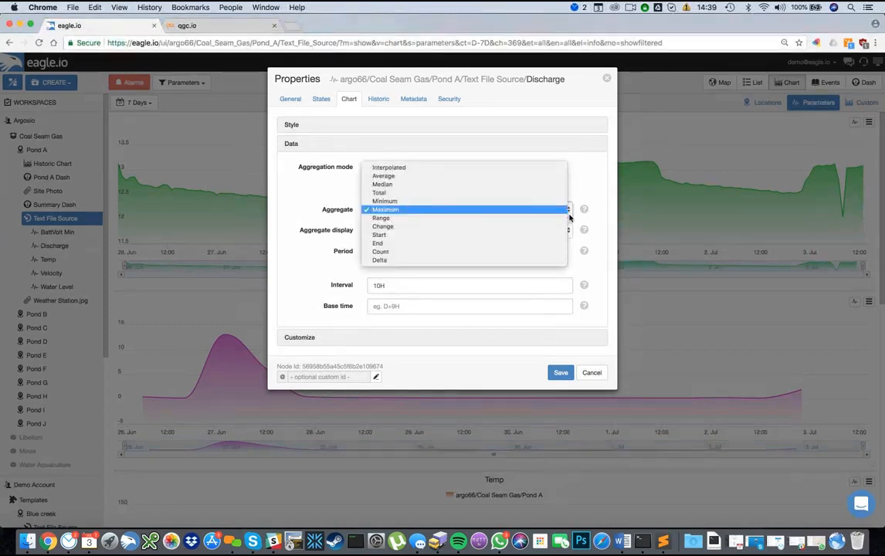
left_click(464, 179)
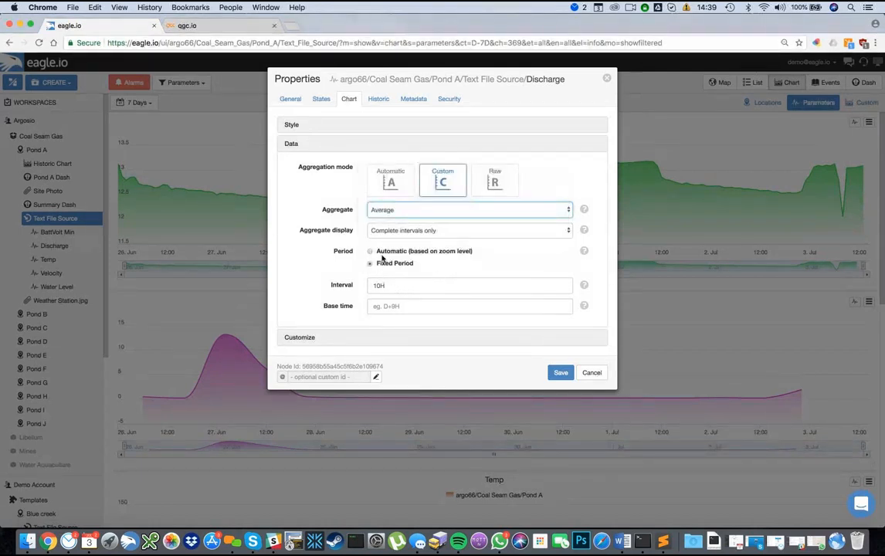
left_click(384, 285)
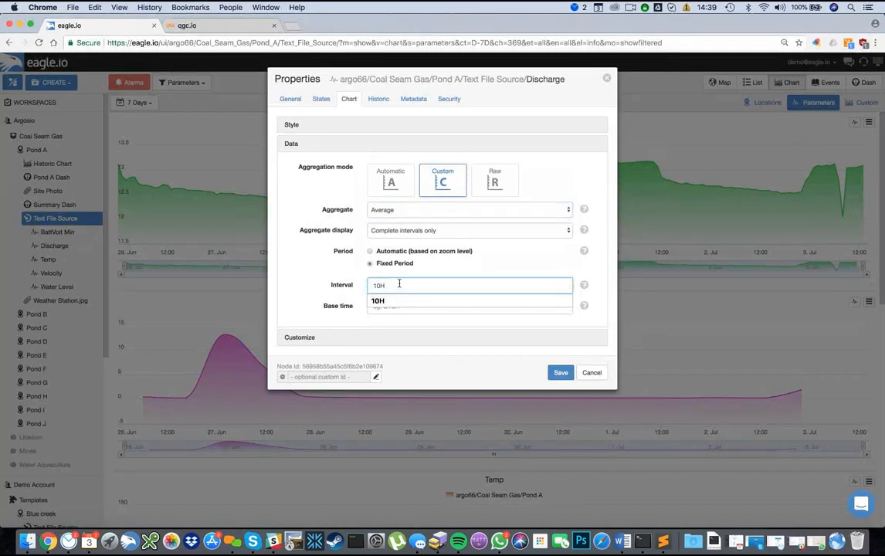
key("BackSpace")
key("BackSpace")
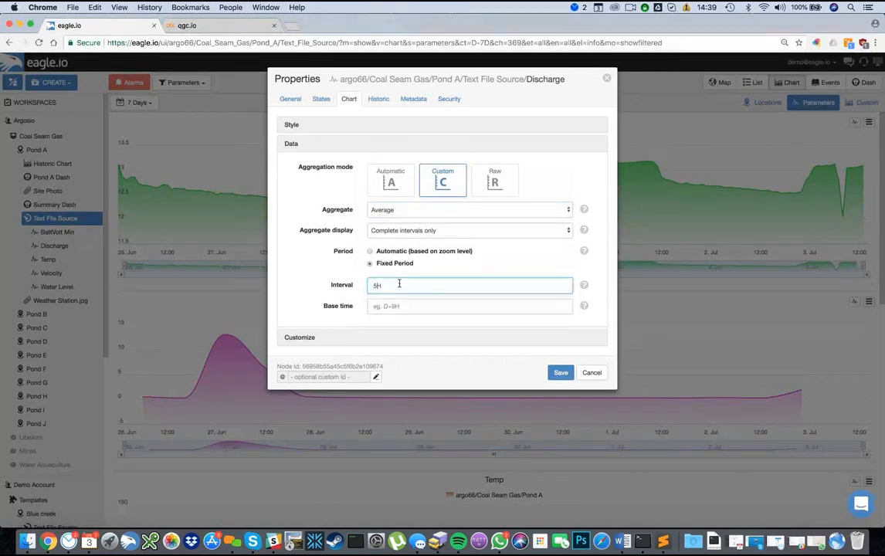
left_click(560, 371)
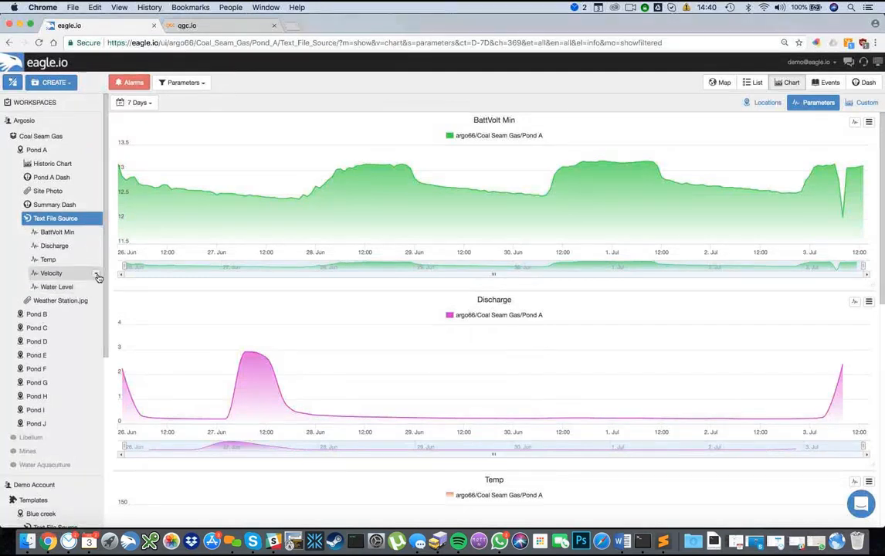
Customize Pond A's Velocity chart with primary color #d85f2f and line width 5, save, and review the parameter charts.
left_click(96, 274)
left_click(136, 412)
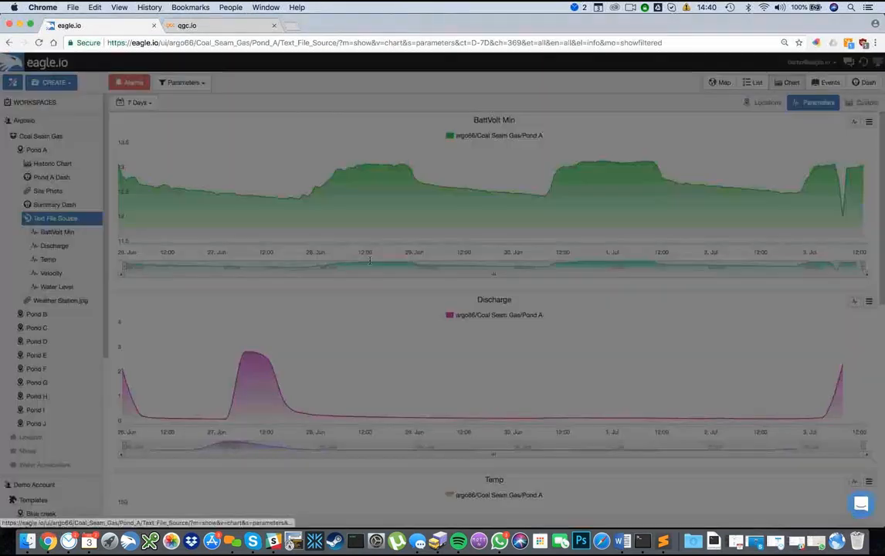
left_click(348, 99)
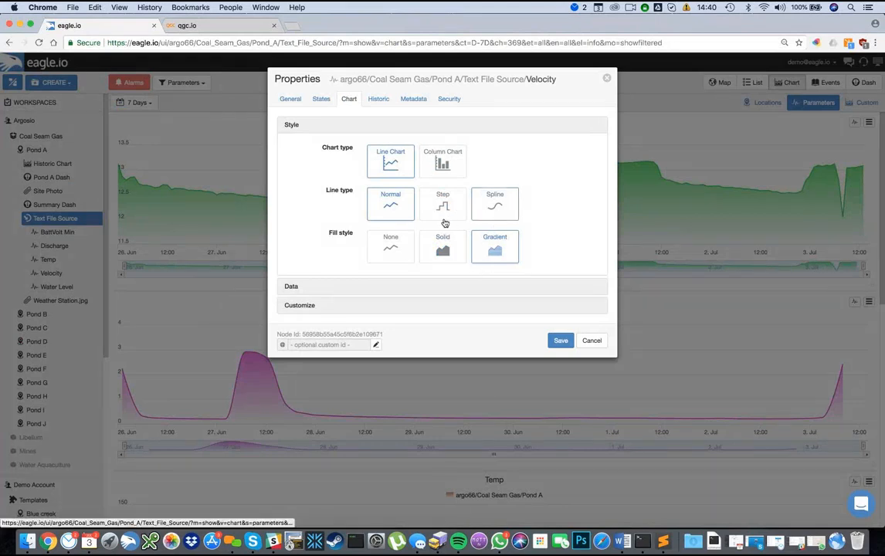
left_click(295, 304)
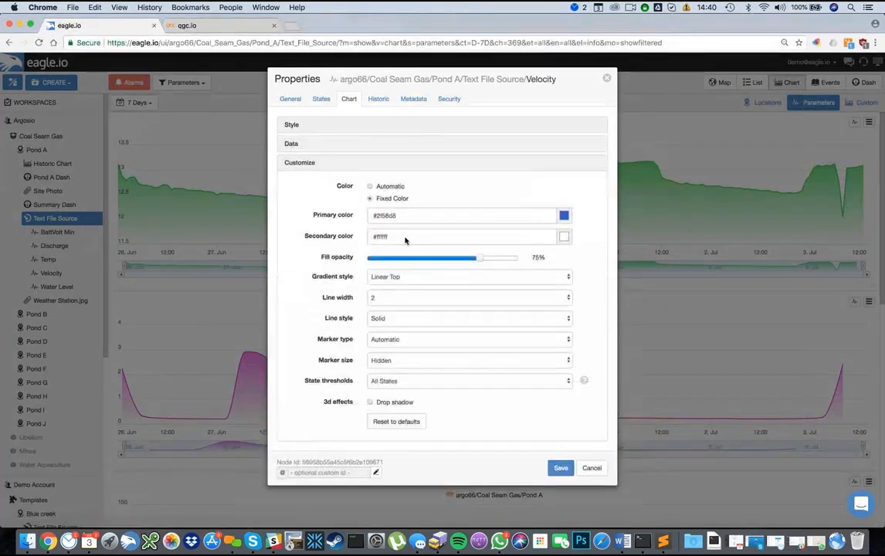
left_click(564, 216)
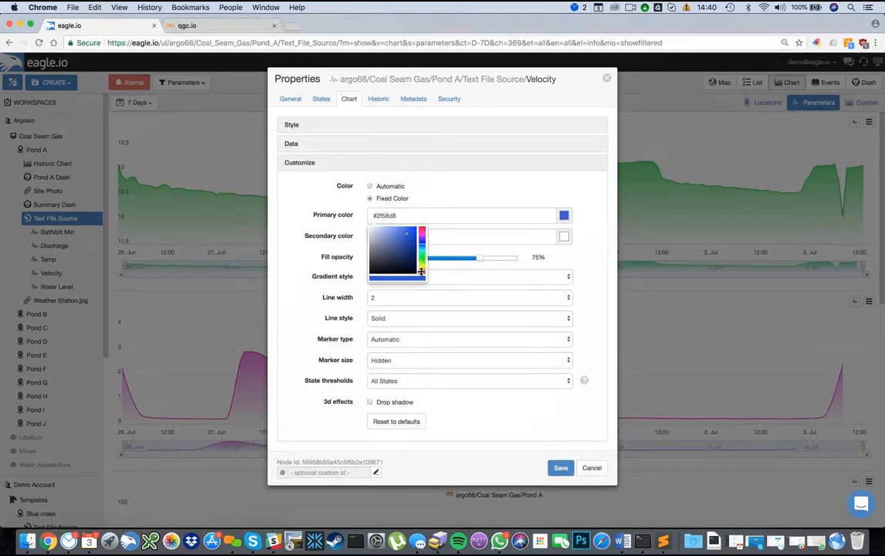
left_click(421, 271)
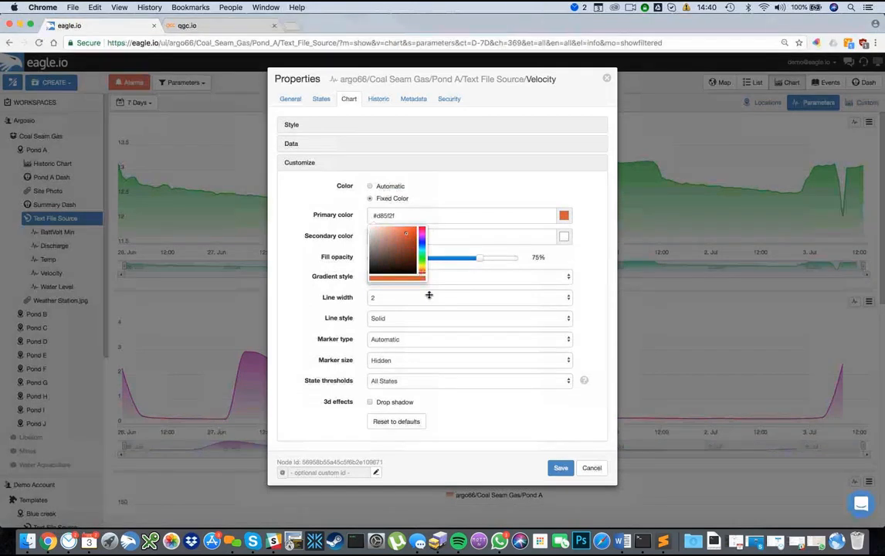
left_click(566, 302)
left_click(555, 323)
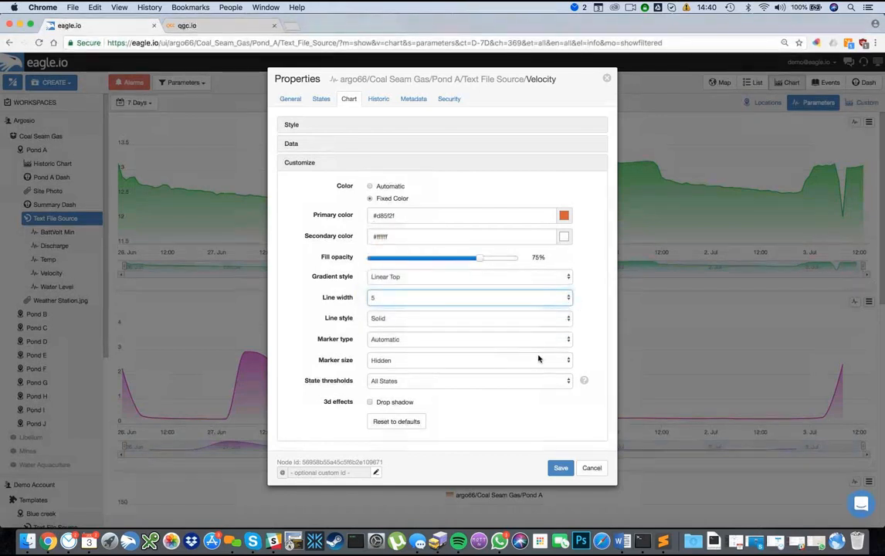
left_click(553, 471)
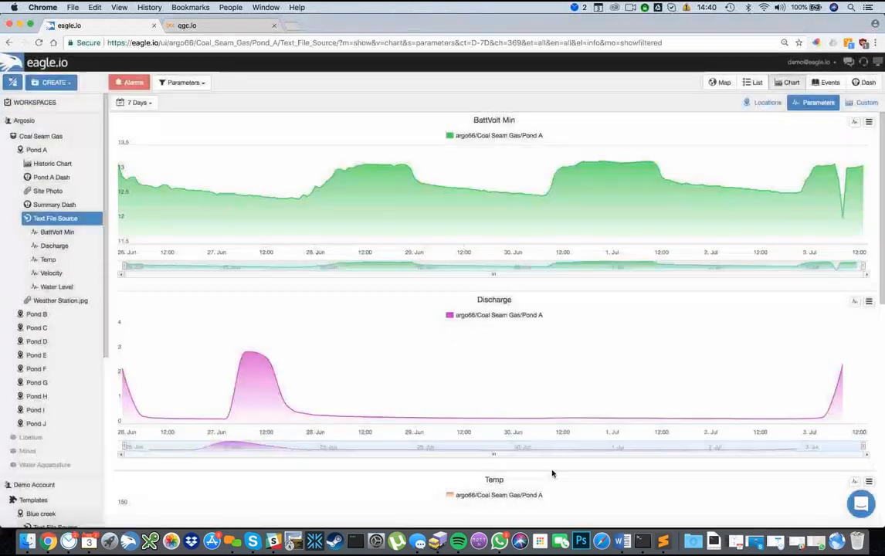
scroll(458, 399, "down", 3)
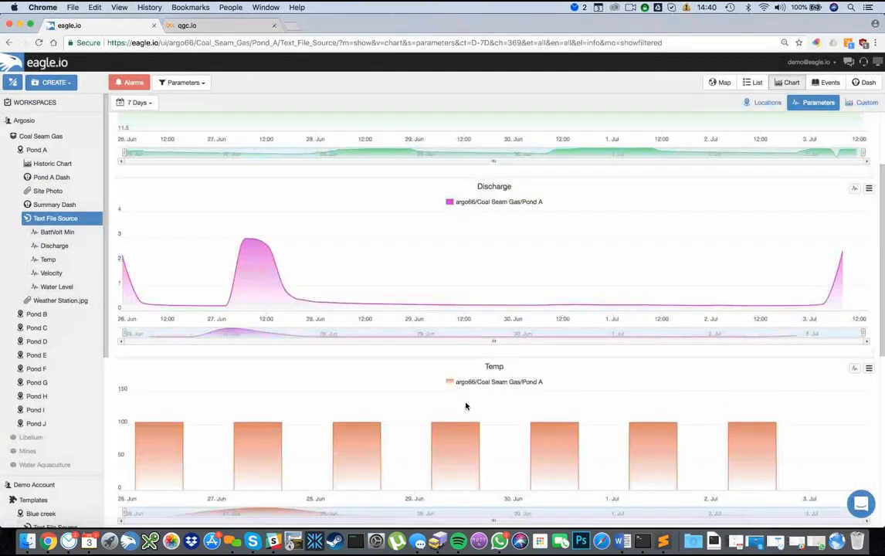
scroll(474, 401, "up", 3)
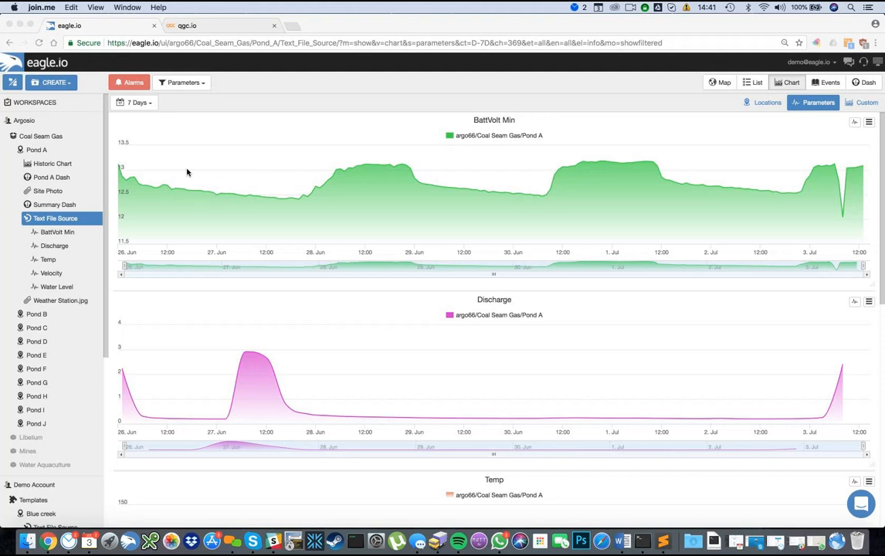
View Pond A on the map, then all locations of the Coal Seam Gas workspace.
left_click(721, 82)
left_click(724, 85)
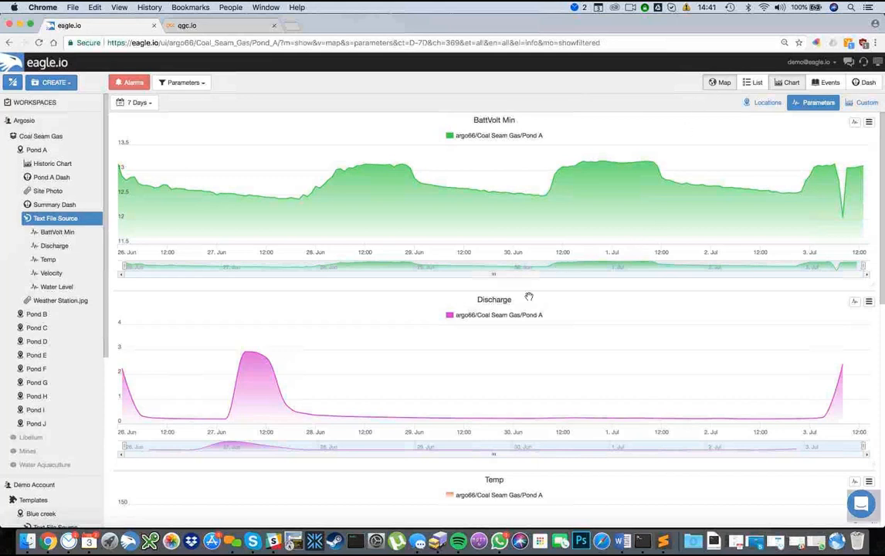
mouse_move(511, 319)
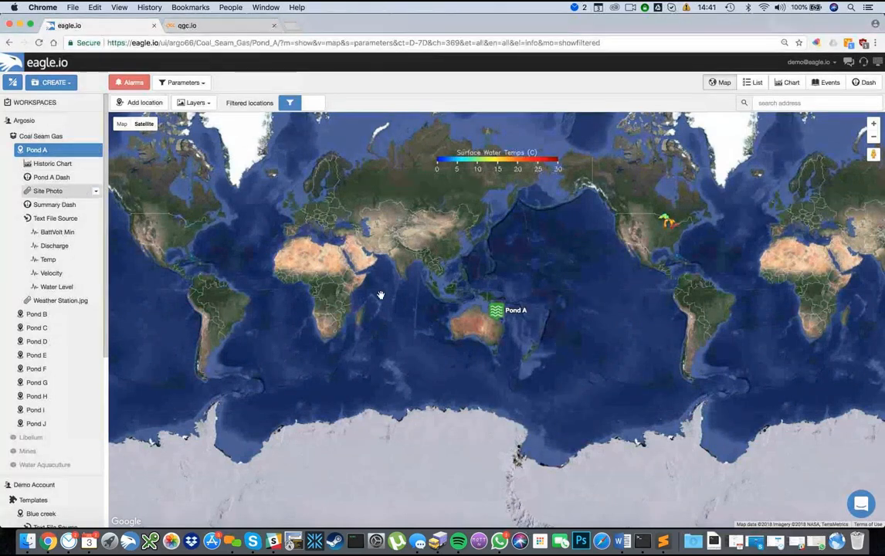
left_click(37, 137)
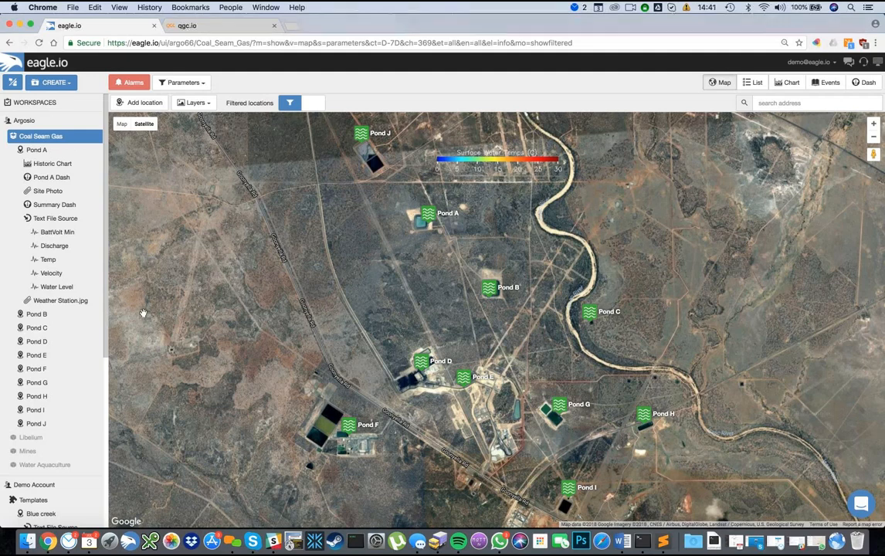
scroll(48, 362, "down", 3)
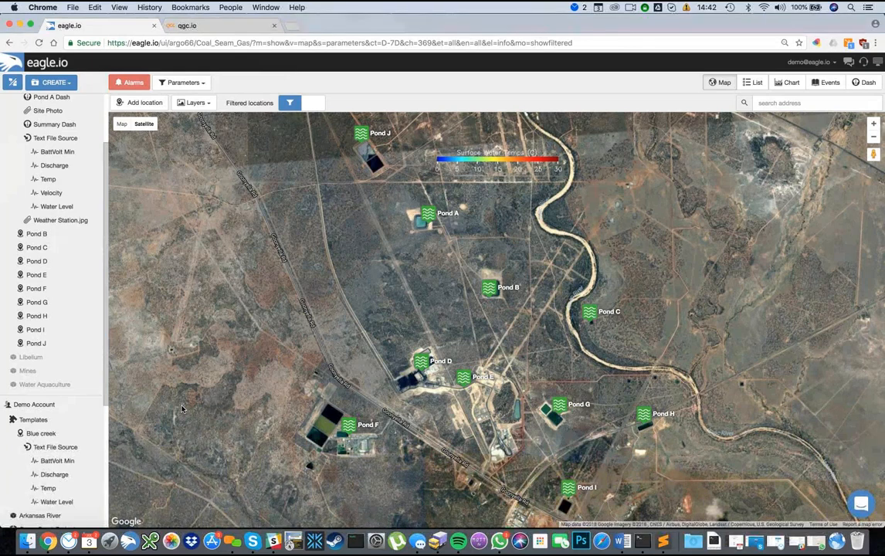
left_click(416, 52)
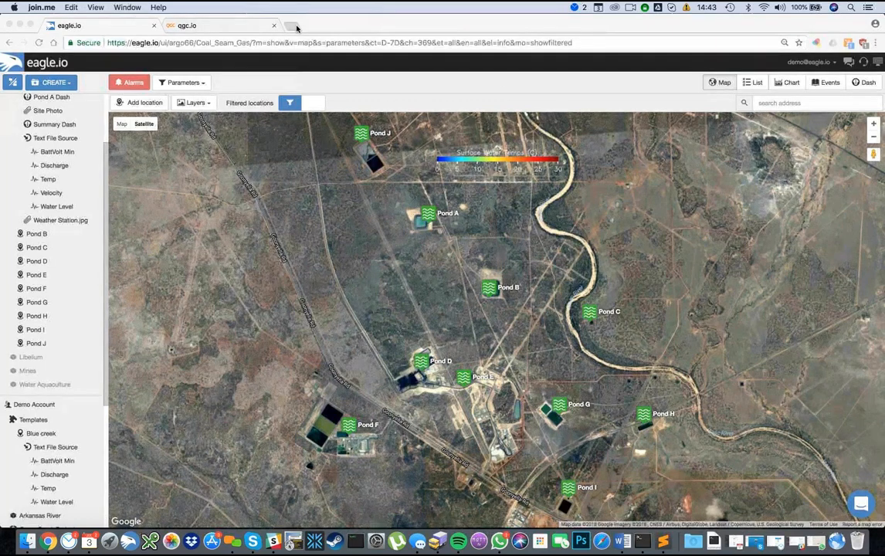
left_click(135, 44)
key("super+t")
type("https://eagle.io")
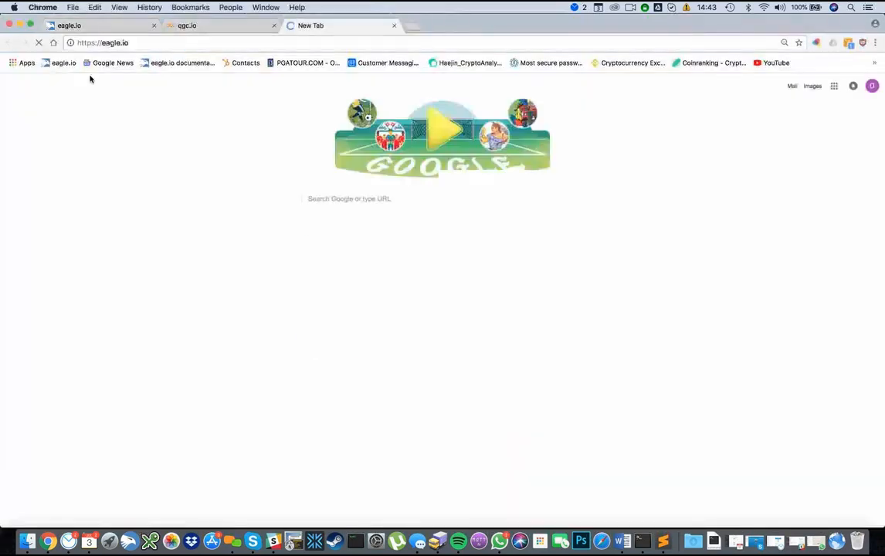
key("Return")
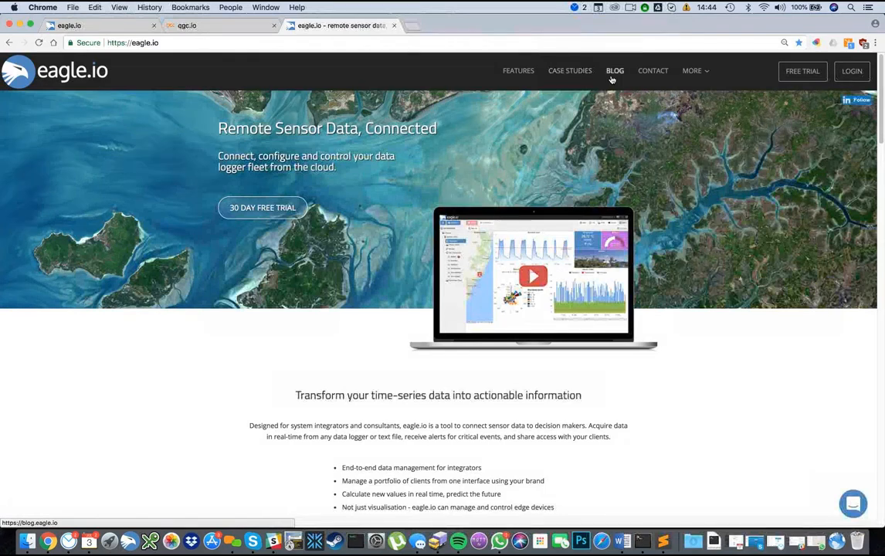
left_click(697, 71)
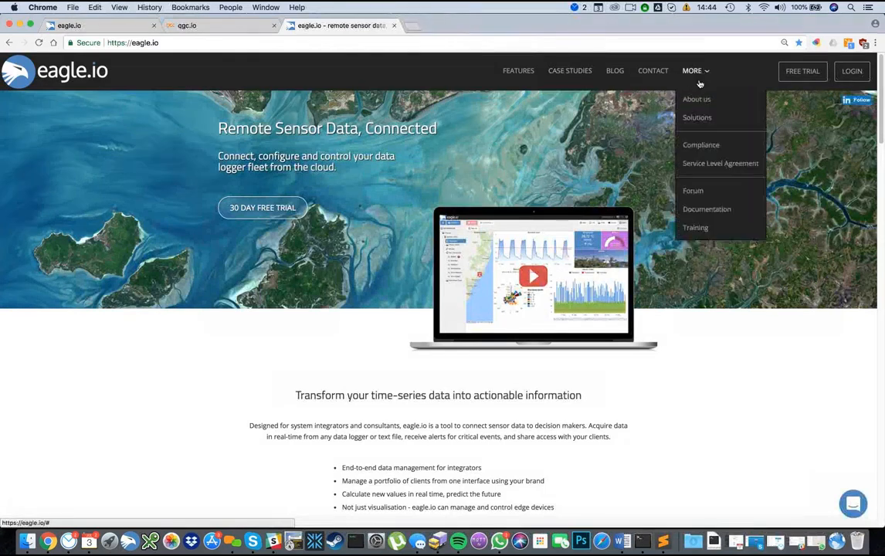
left_click(707, 209)
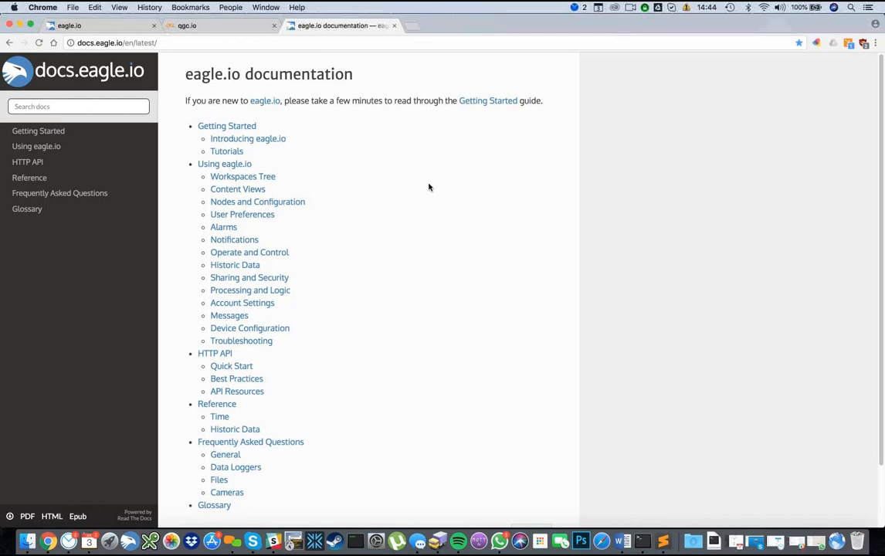
Read the Sharing and Security documentation page, then return to the Coal Seam Gas workspace map in eagle.io.
left_click(260, 280)
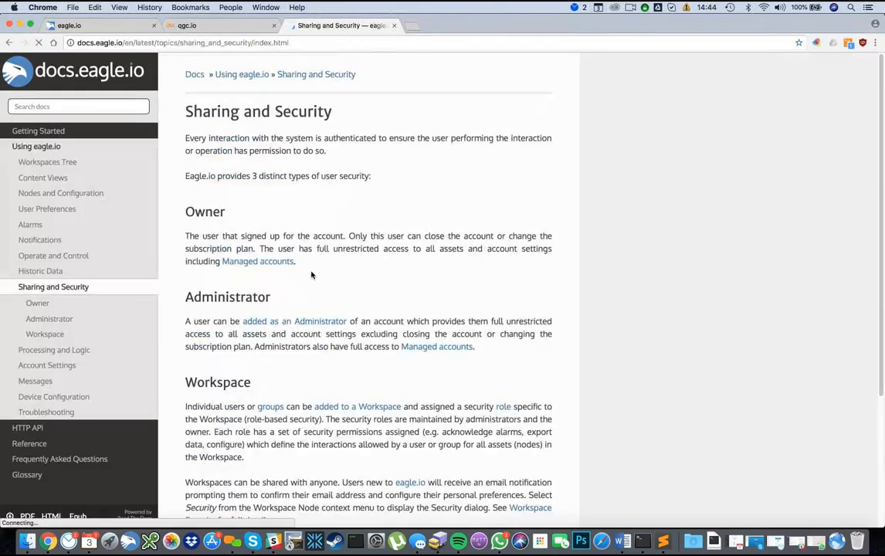
scroll(278, 236, "down", 1)
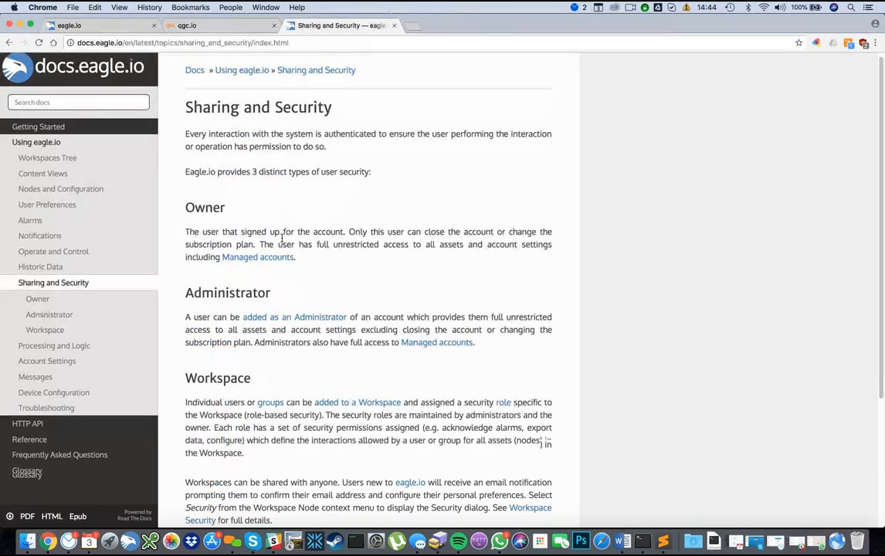
scroll(283, 243, "down", 5)
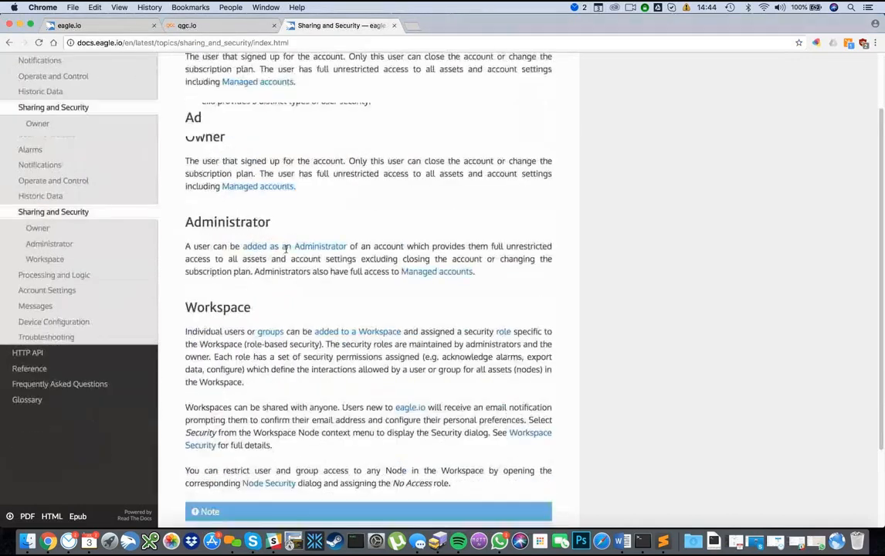
scroll(226, 252, "up", 5)
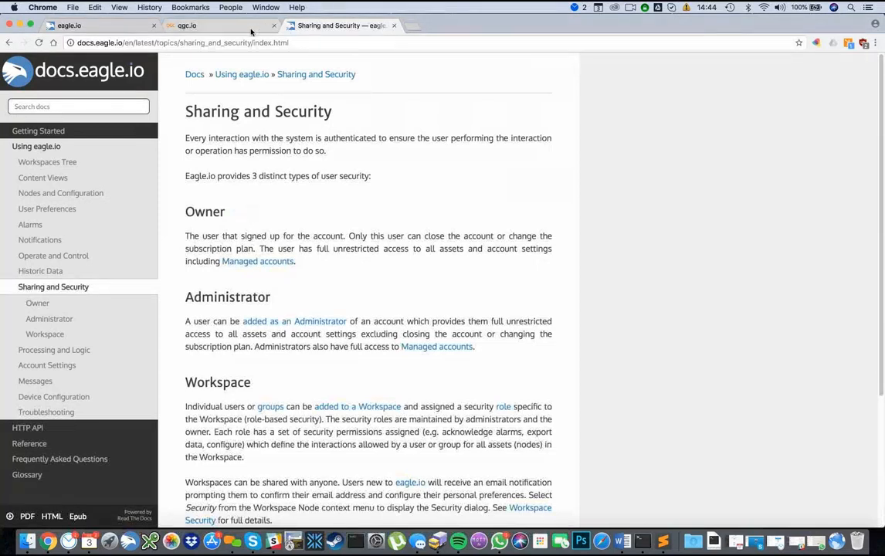
left_click(23, 58)
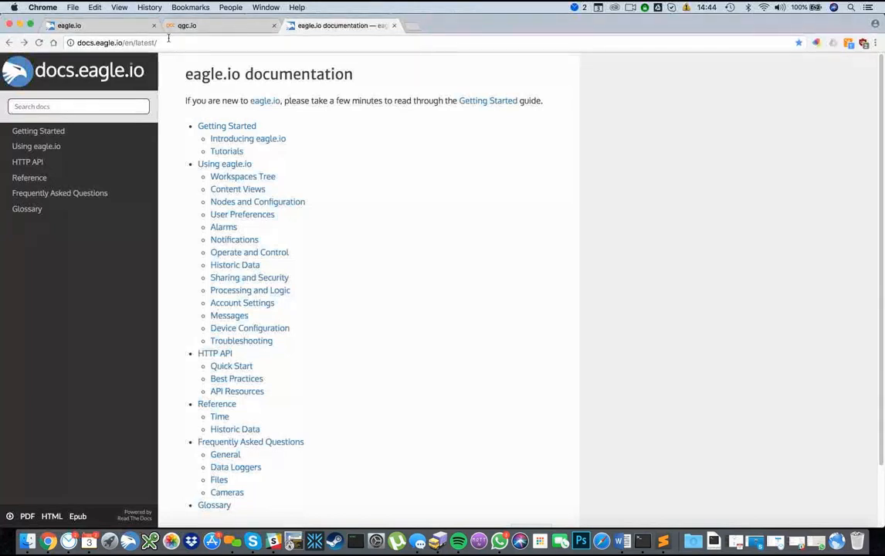
left_click(112, 29)
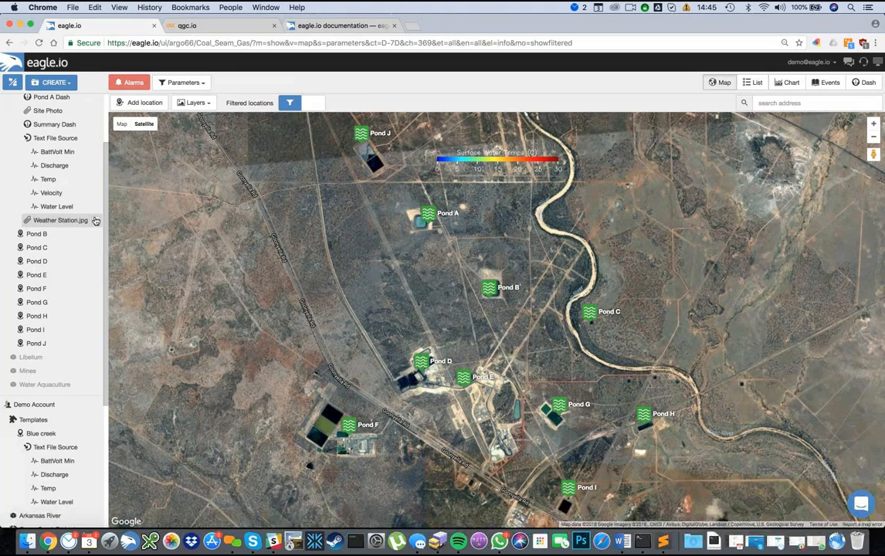
Collapse the Coal Seam Gas workspace in the workspace tree.
left_click(54, 261)
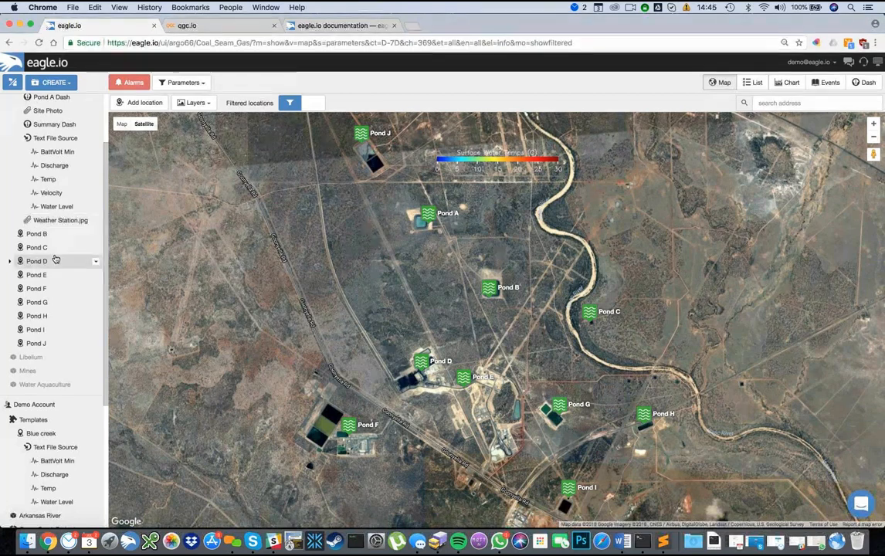
left_click(414, 52)
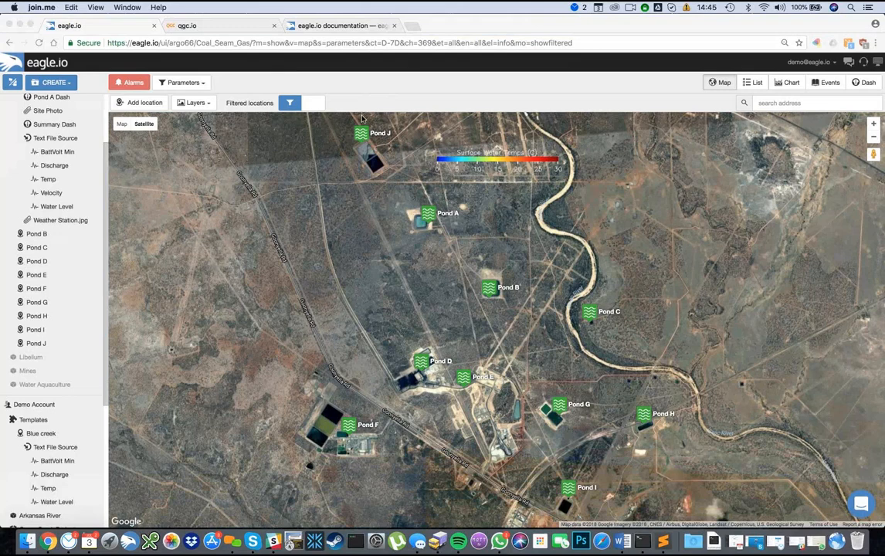
scroll(54, 178, "up", 3)
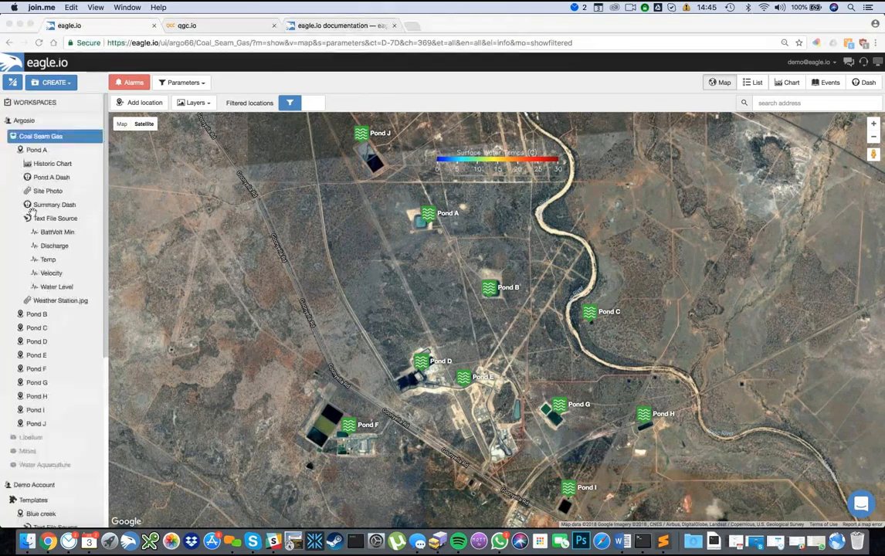
left_click(13, 138)
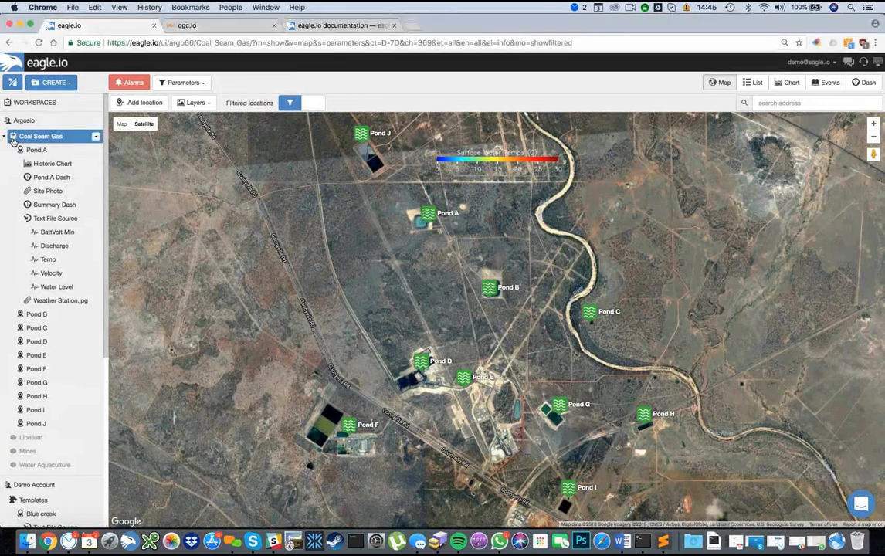
left_click(12, 136)
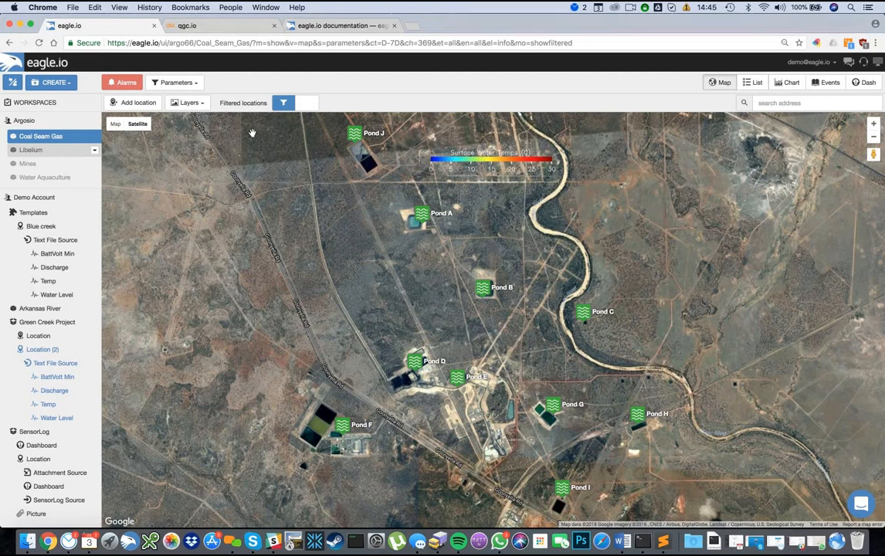
key("super+t")
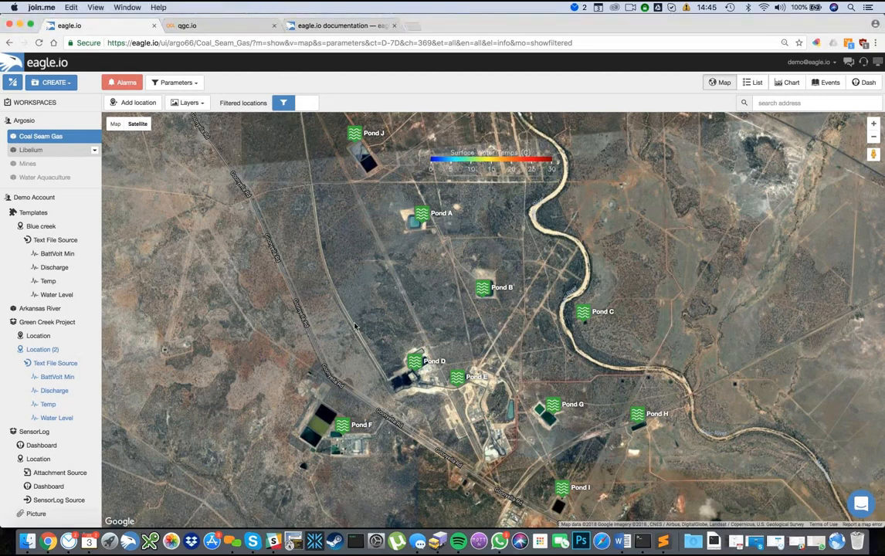
Create a new location in the Green Creek Project workspace.
right_click(49, 325)
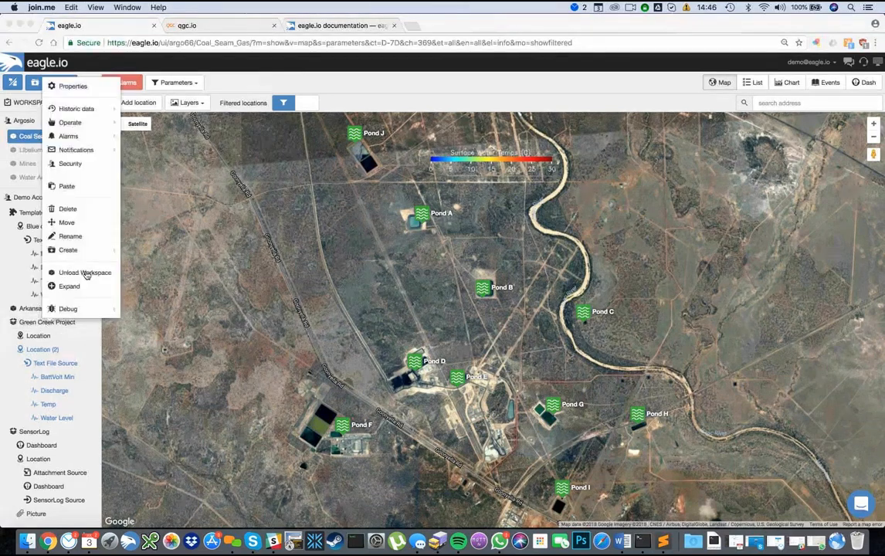
mouse_move(101, 249)
left_click(147, 261)
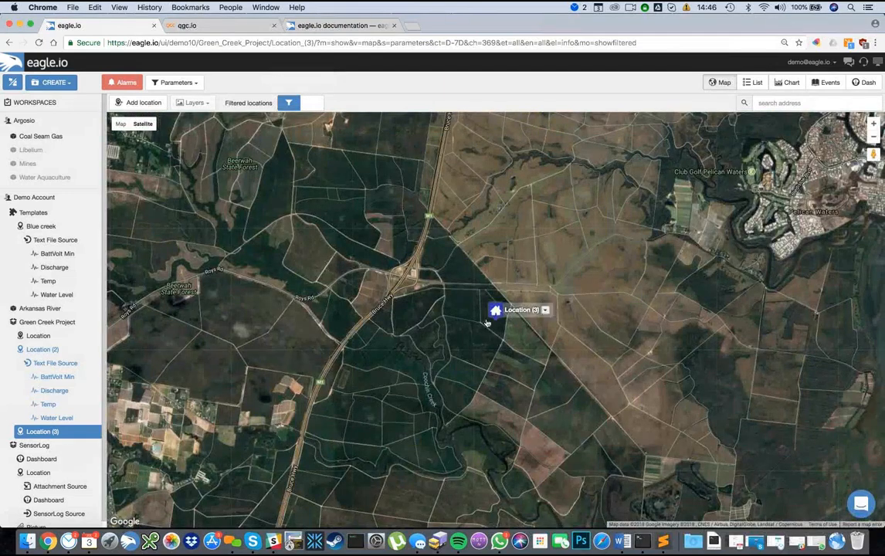
Start a new data source under Location (3), using the Campbell Scientific (PakBus) data logger type.
mouse_move(514, 311)
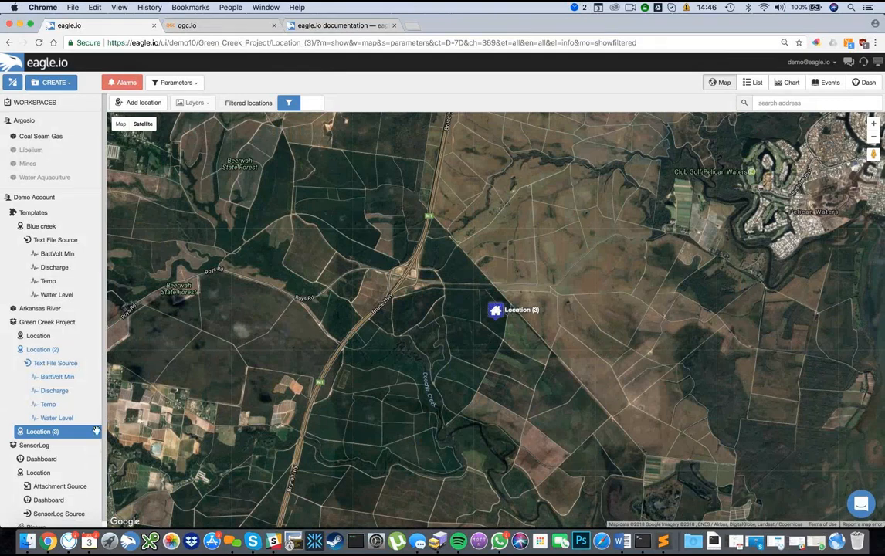
left_click(95, 433)
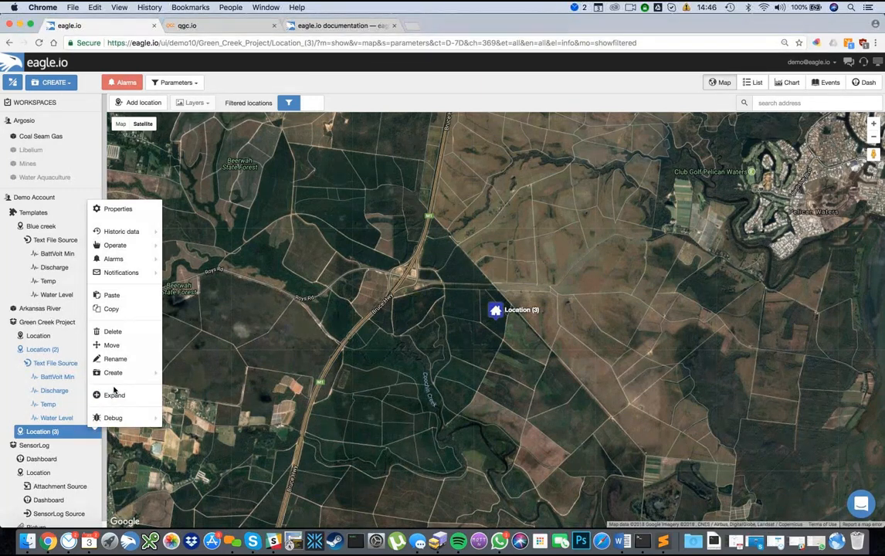
mouse_move(122, 375)
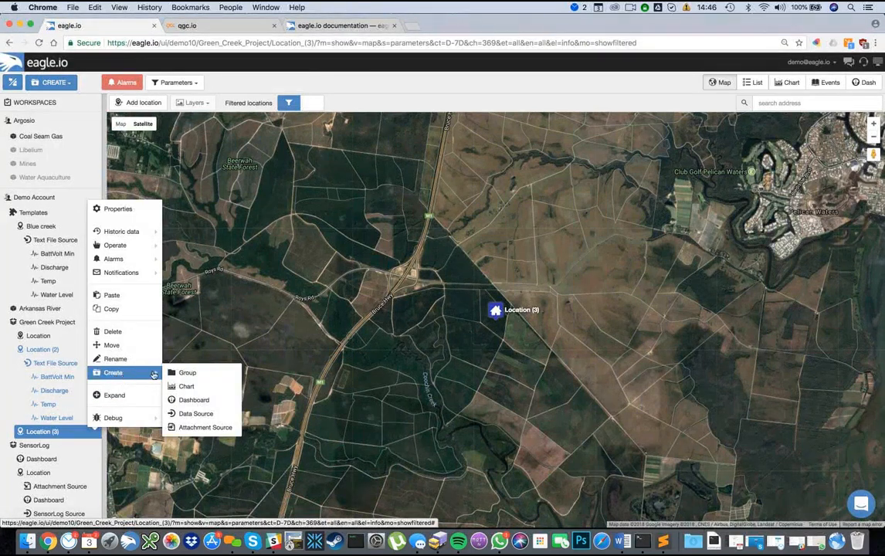
left_click(195, 413)
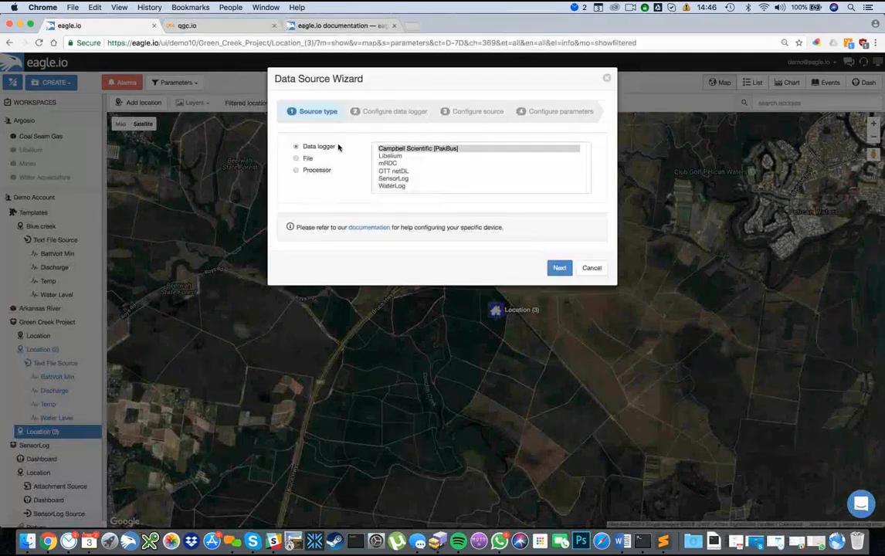
left_click(386, 148)
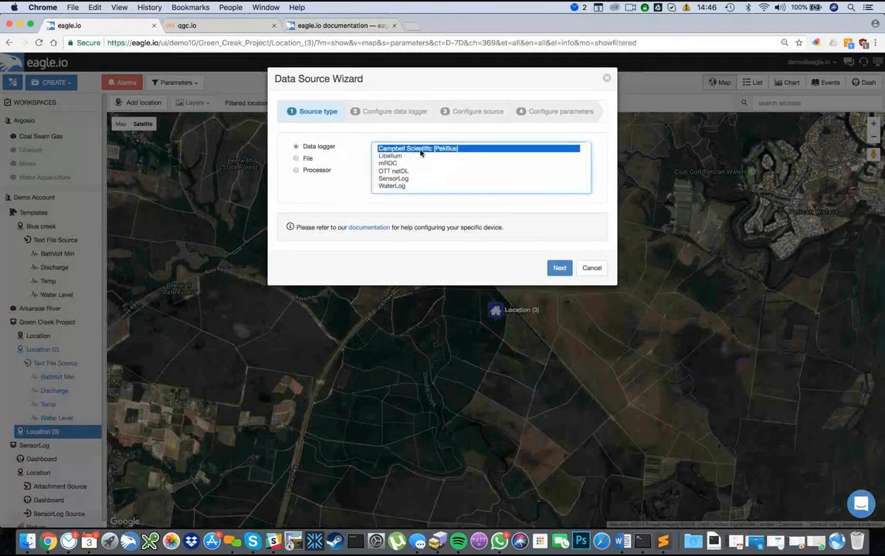
left_click(559, 267)
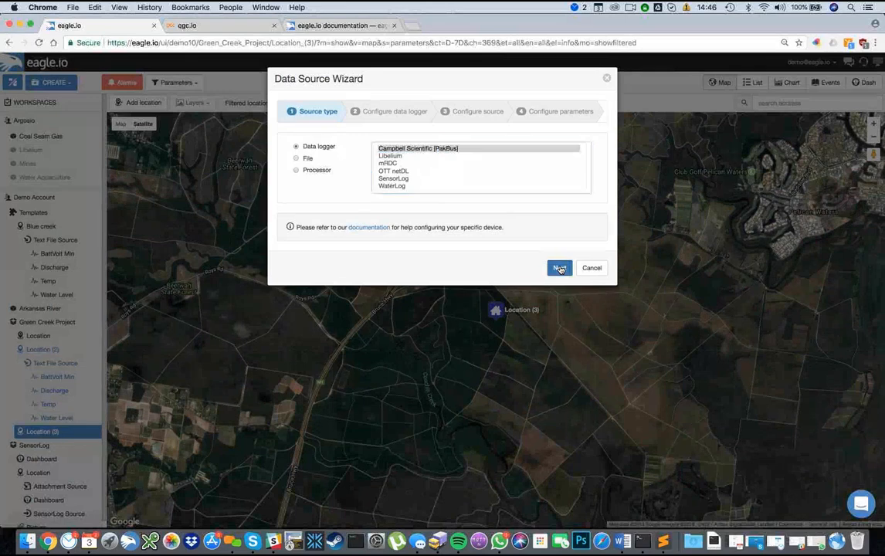
Set the data logger model to CR800 Series and continue to the source configuration.
left_click(534, 149)
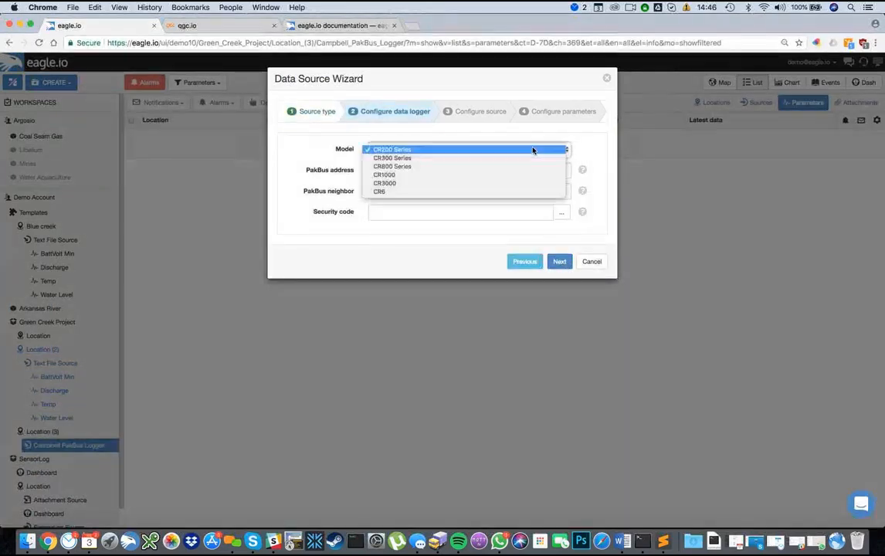
left_click(463, 167)
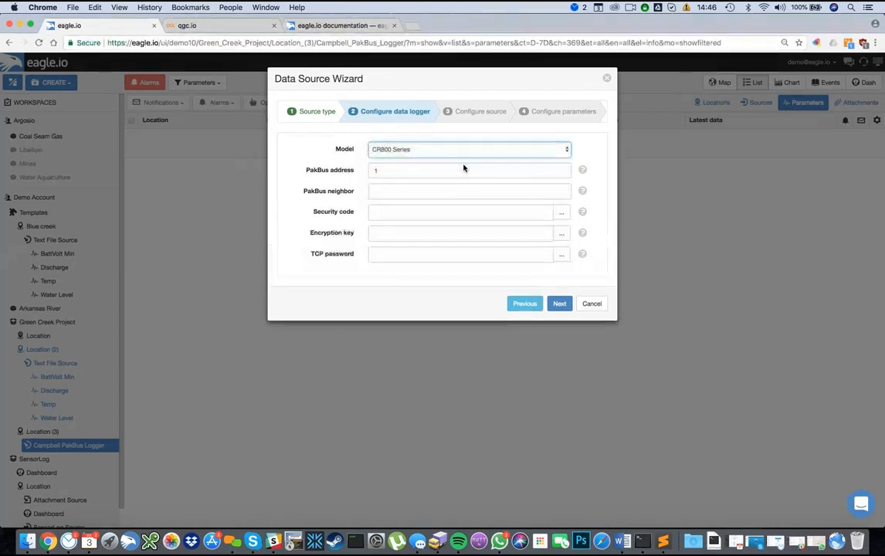
left_click(559, 303)
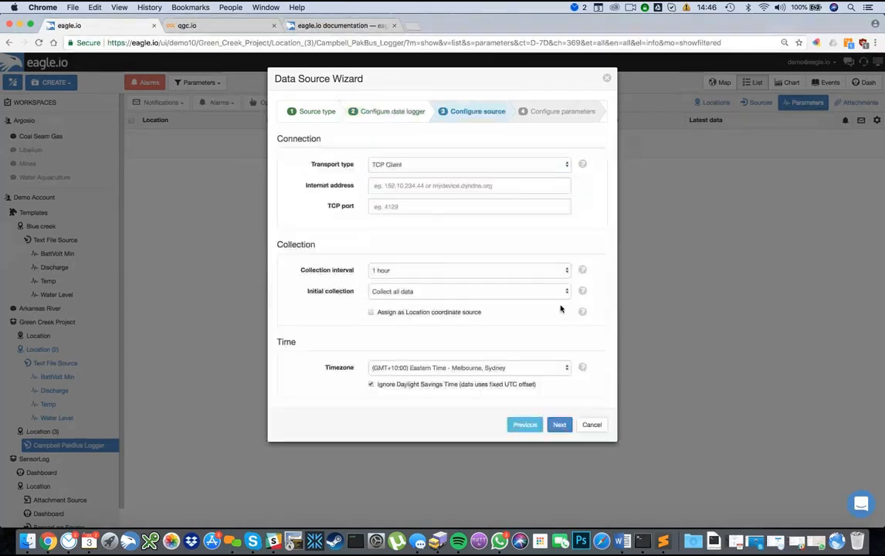
Review the transport types, keep TCP Client, and set the internet address to coffs.argos.io and the TCP port to 4002.
left_click(566, 169)
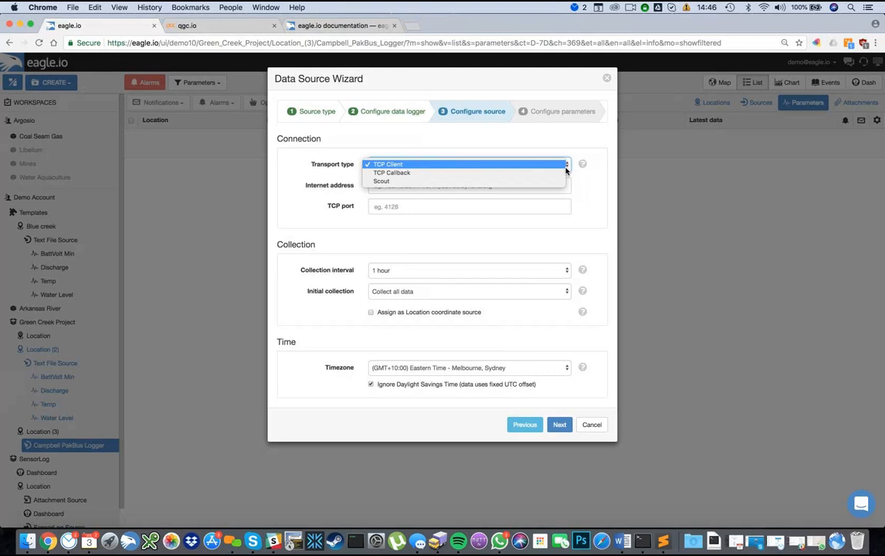
left_click(604, 171)
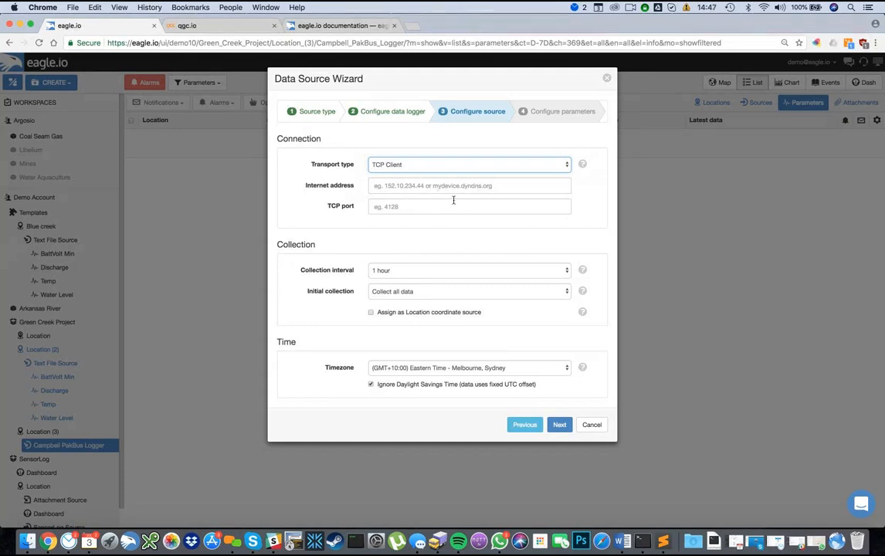
left_click(562, 166)
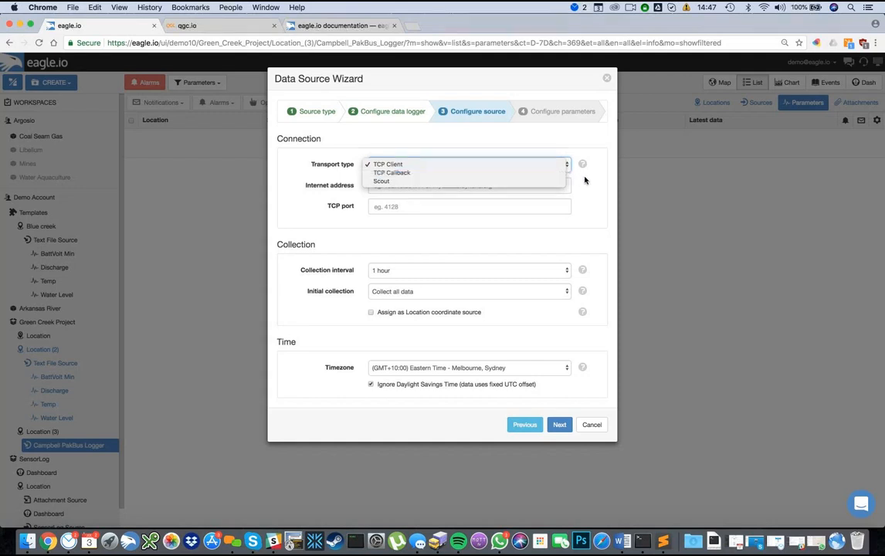
left_click(587, 181)
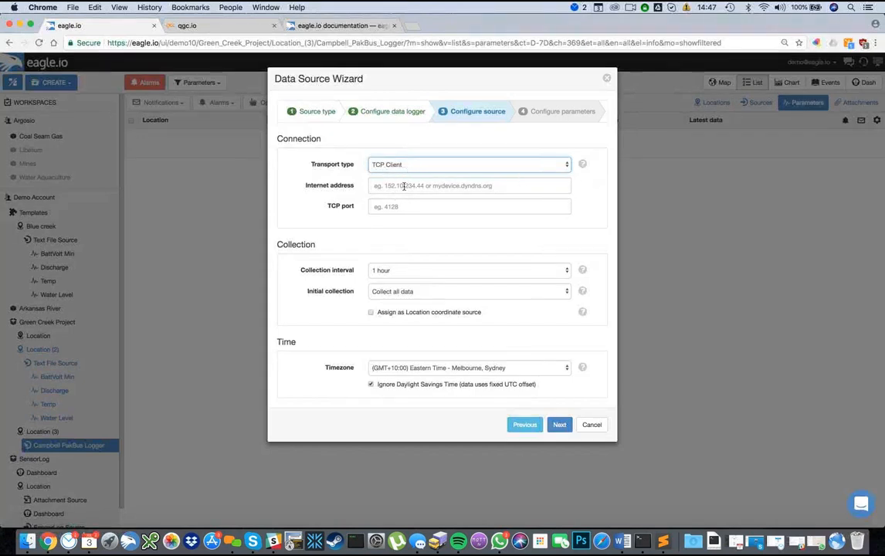
left_click(527, 188)
type("co")
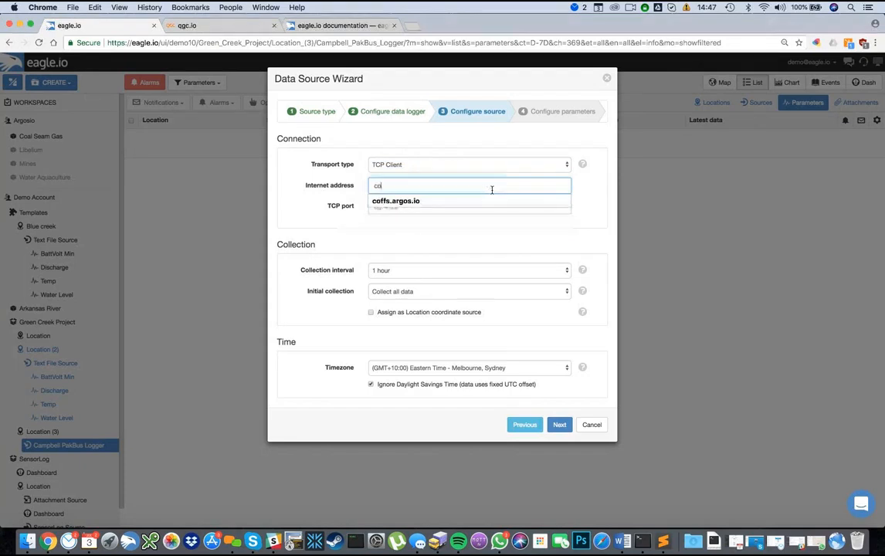
key("Down")
key("Return")
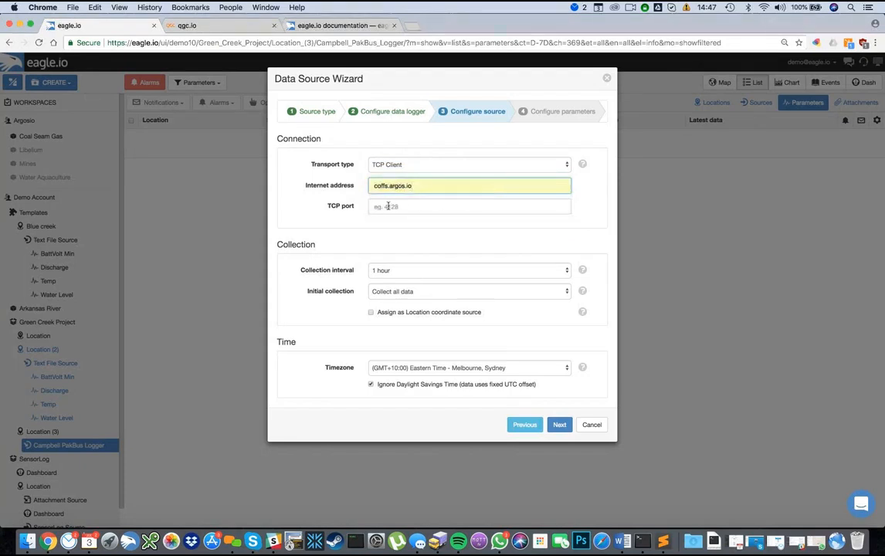
left_click(412, 206)
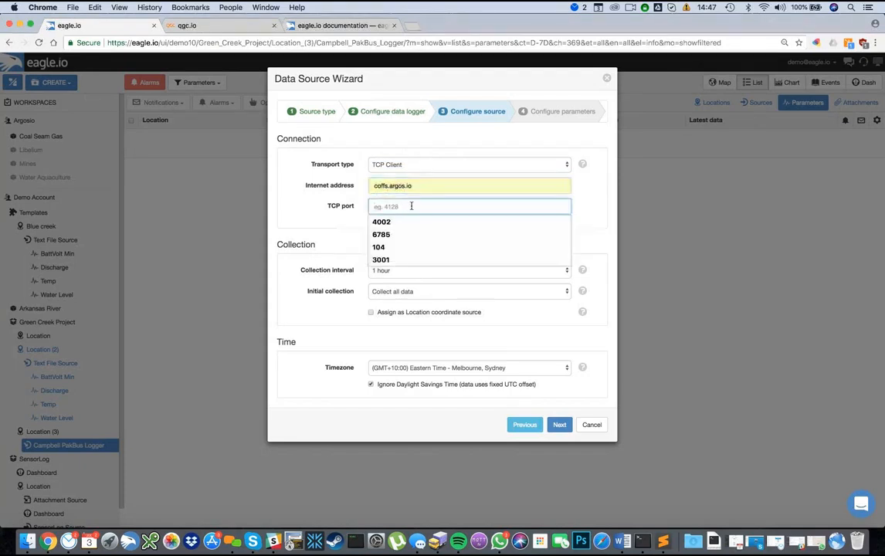
type("4")
key("Down")
key("Return")
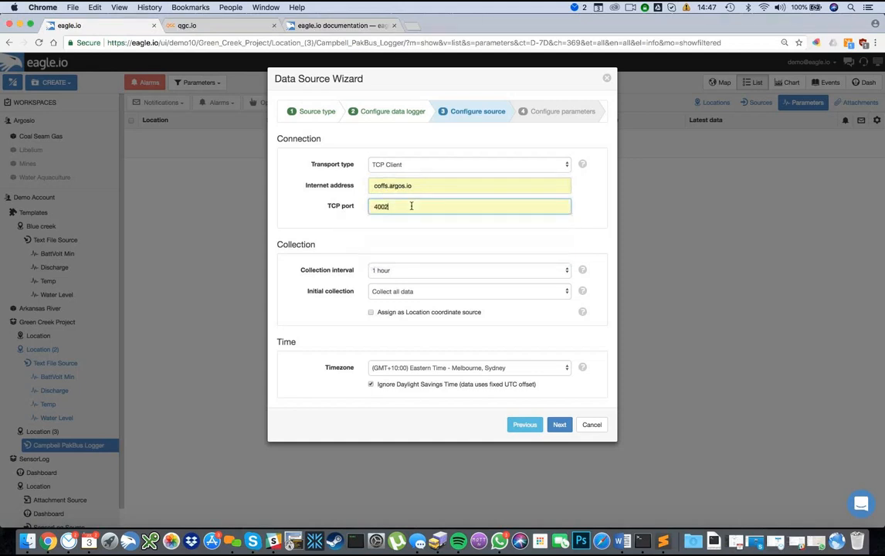
Set a 5-minute collection interval and most recent data only for initial collection, and finish the data source with automatic parameter setup.
left_click(567, 274)
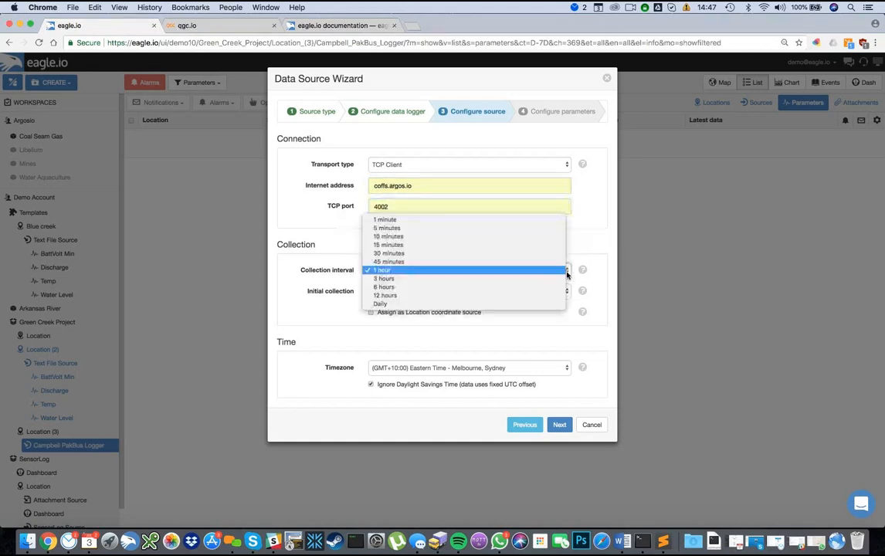
left_click(449, 233)
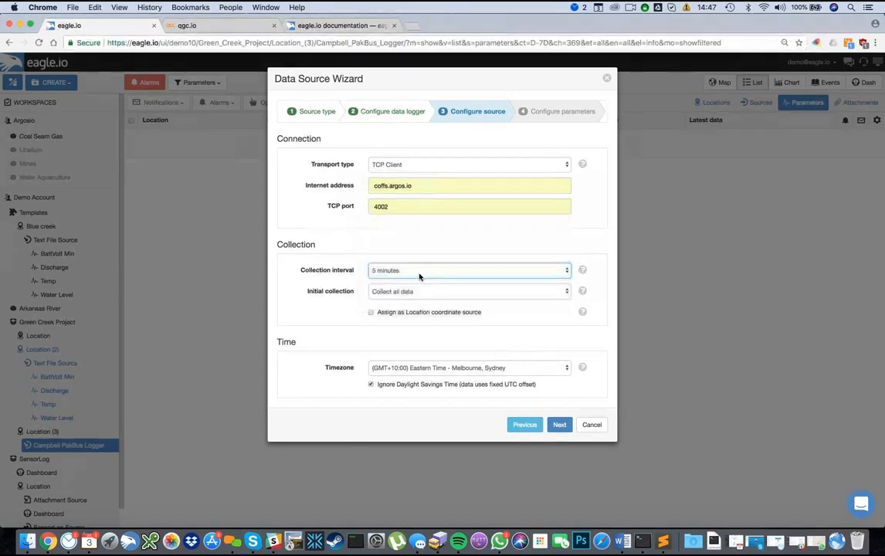
left_click(566, 293)
left_click(528, 301)
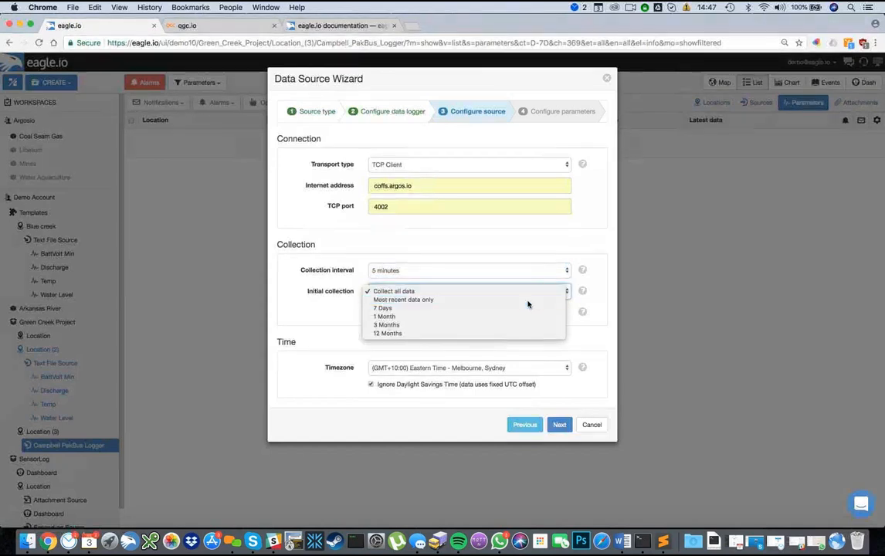
left_click(560, 424)
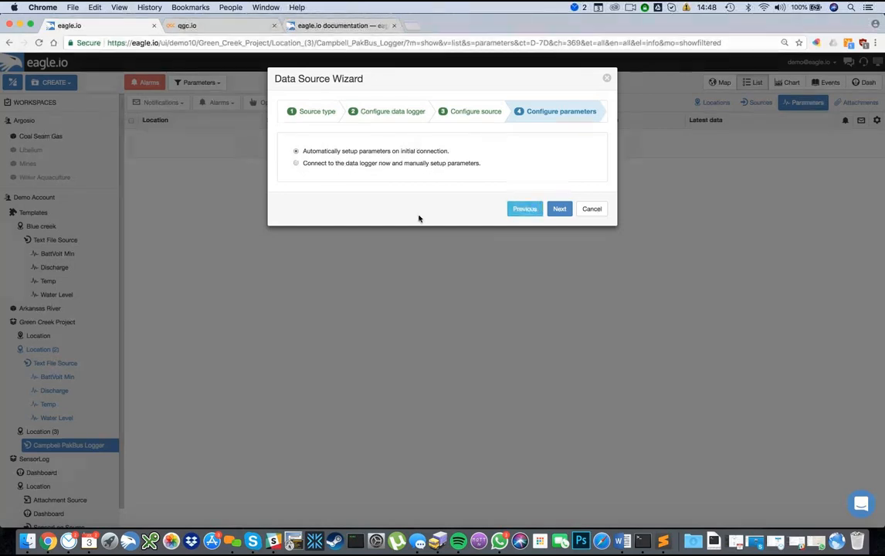
left_click(559, 209)
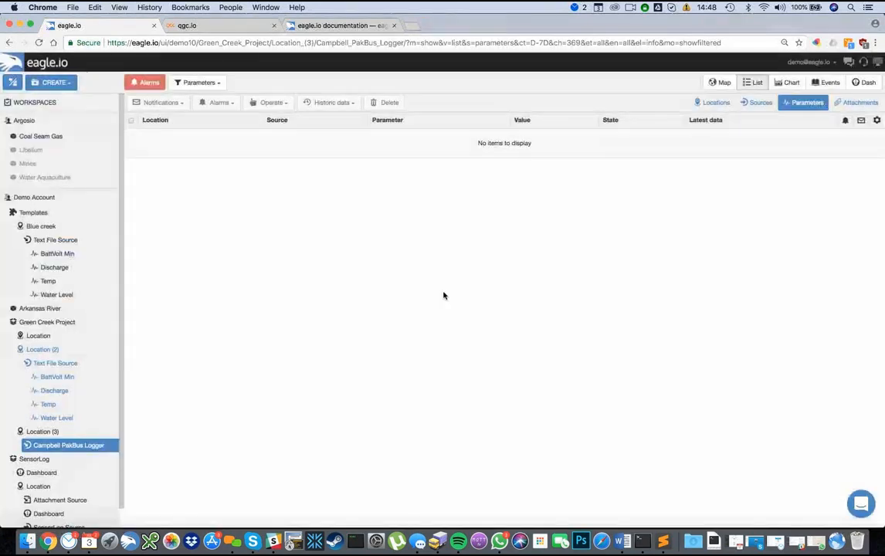
Check the Campbell PakBus Logger's collection status in the sources list and its values in the parameters list.
left_click(761, 103)
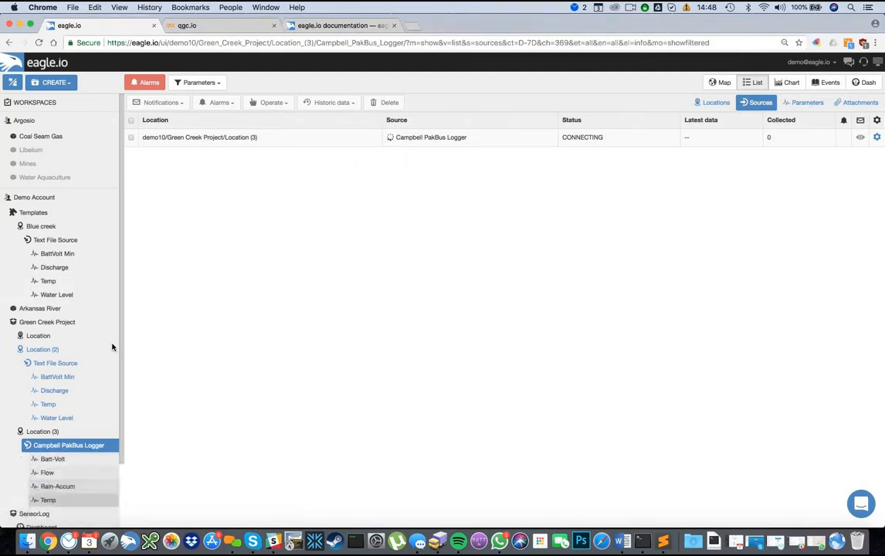
scroll(116, 369, "down", 3)
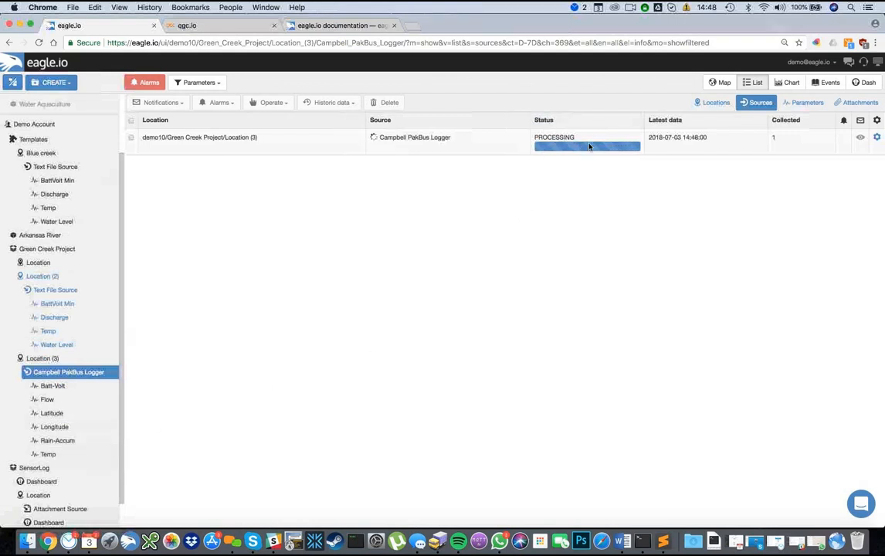
left_click(801, 106)
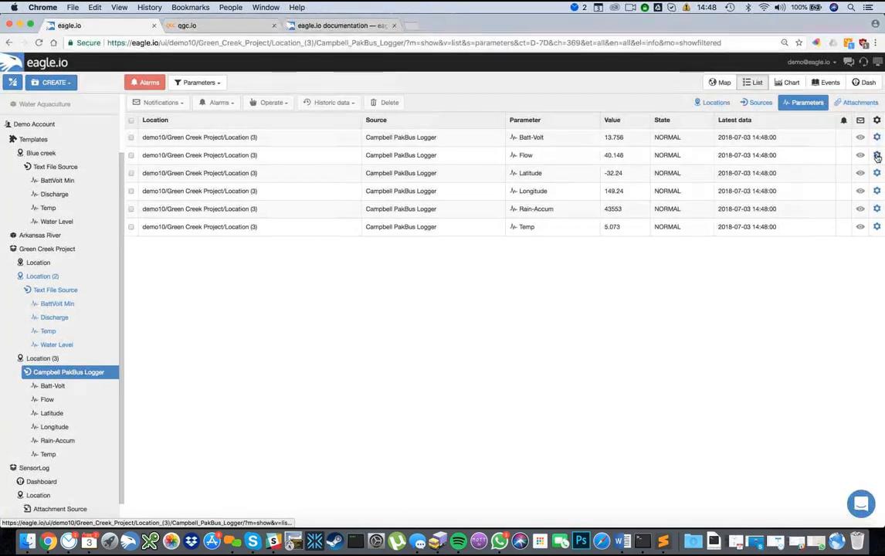
Chart the Campbell PakBus Logger's parameters over the last 24 hours and look through the graphs.
left_click(787, 82)
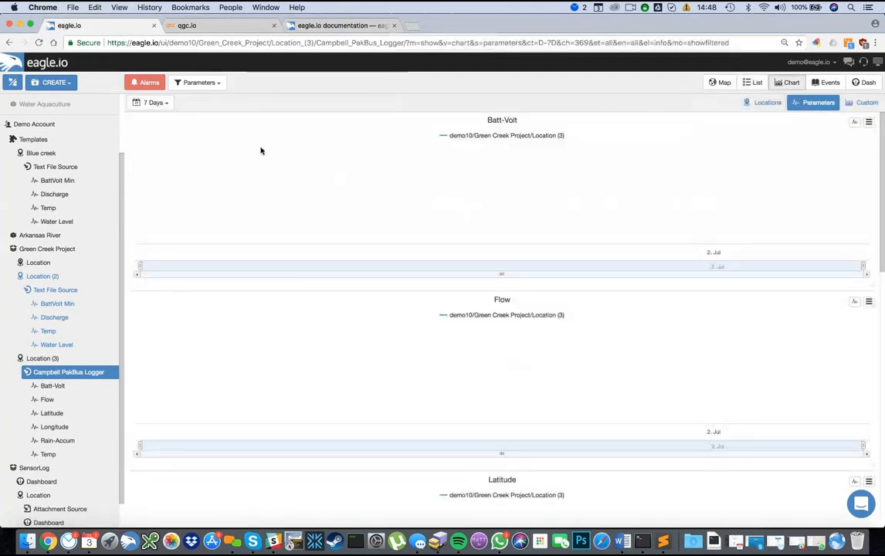
left_click(164, 105)
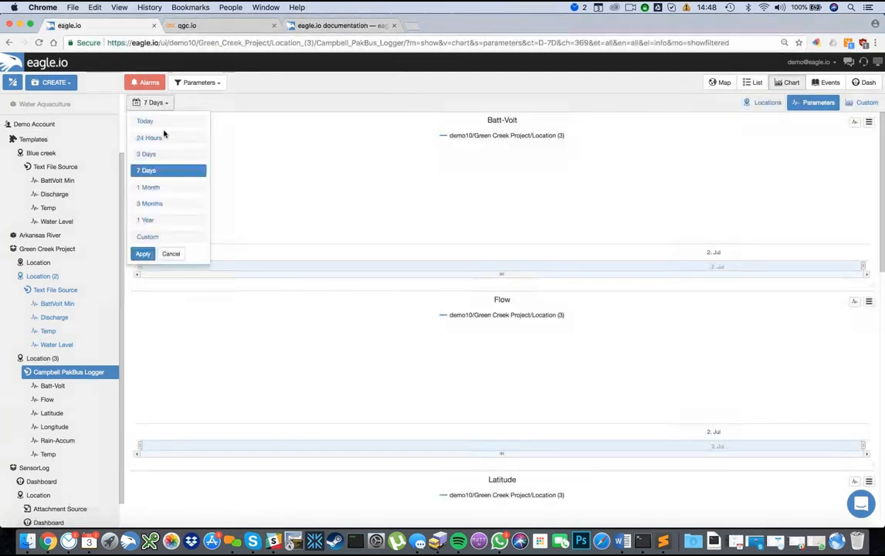
left_click(162, 137)
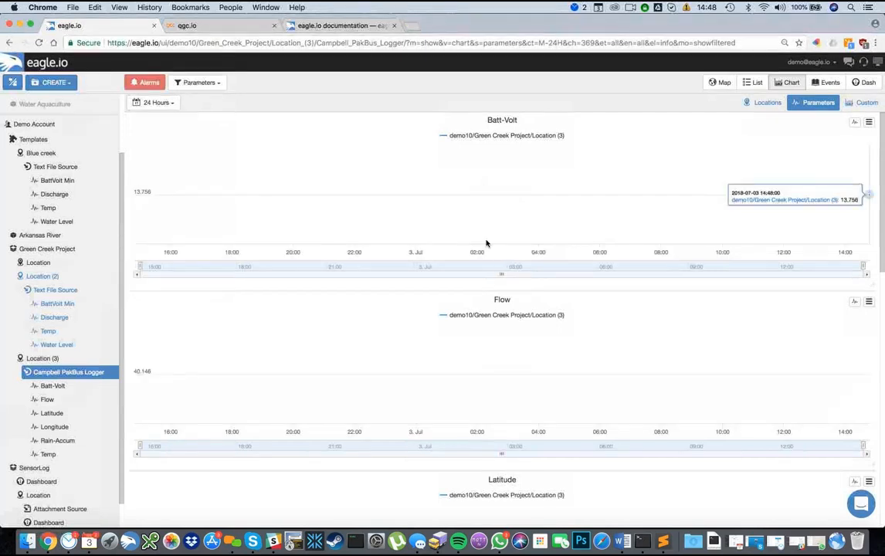
scroll(200, 332, "down", 1)
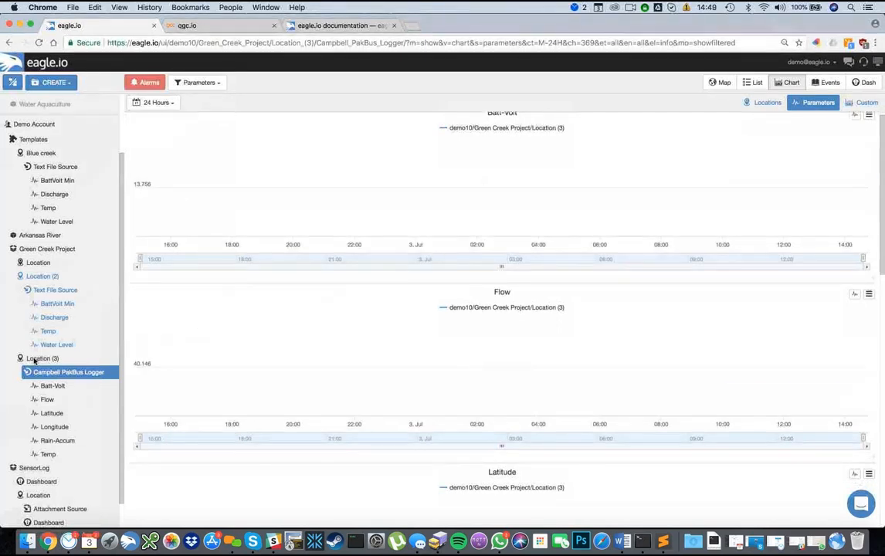
Show the Mines workspace on the map and check the latest readings at the North and East locations.
scroll(31, 325, "down", 1)
scroll(31, 189, "up", 3)
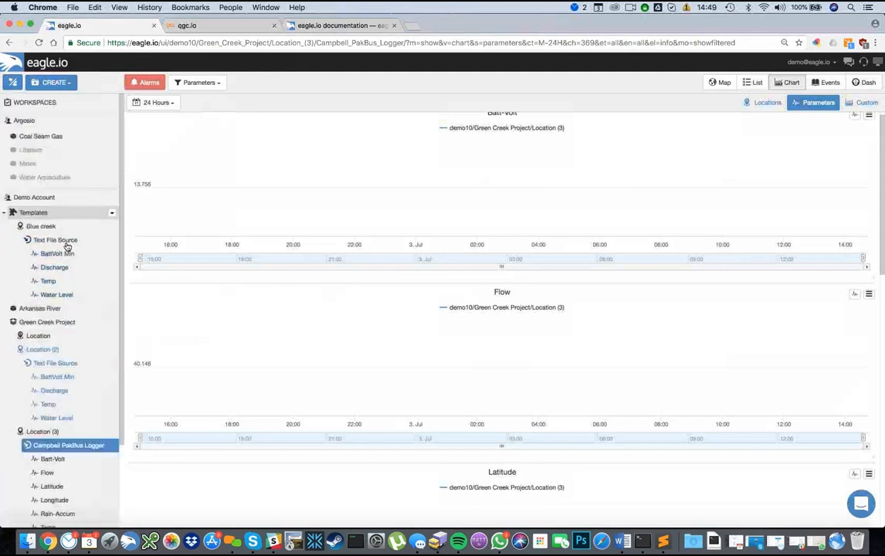
left_click(28, 163)
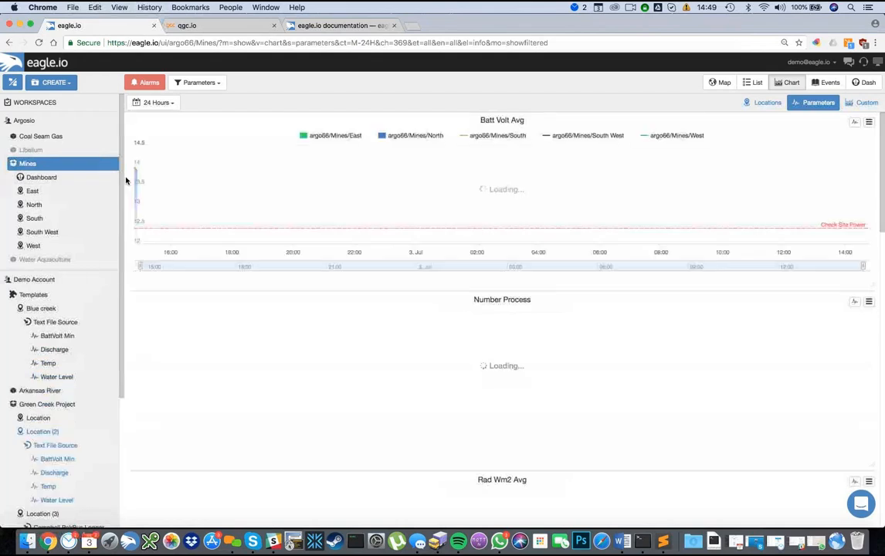
left_click(718, 82)
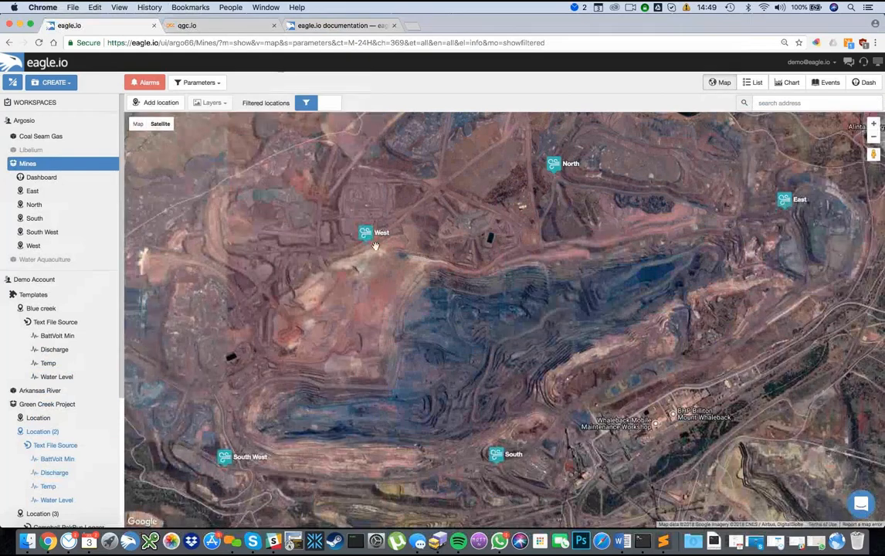
mouse_move(559, 168)
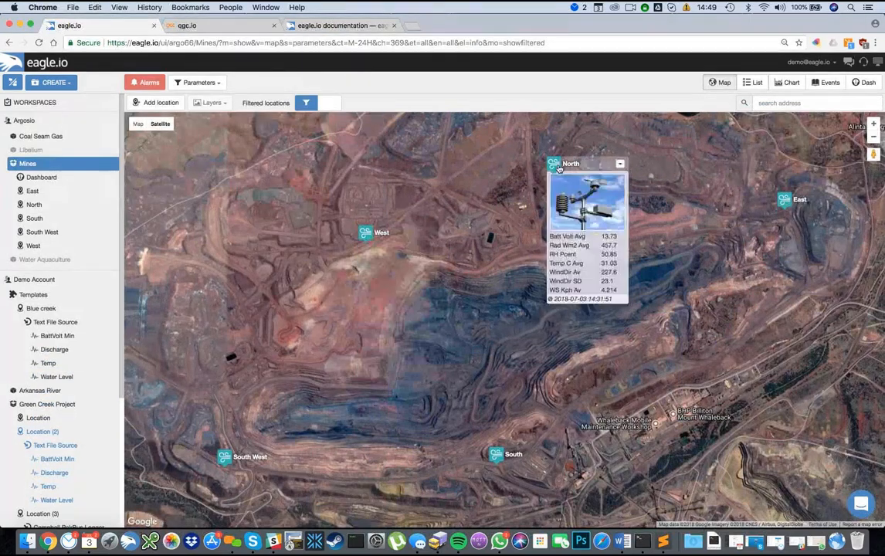
mouse_move(786, 201)
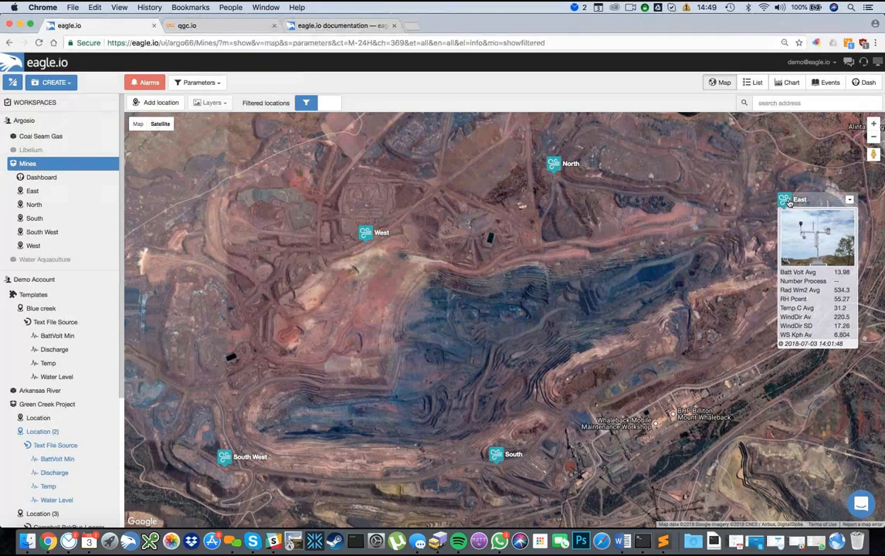
View the Mines workspace's parameter charts, and examine the East location's charts and dashboard.
left_click(790, 84)
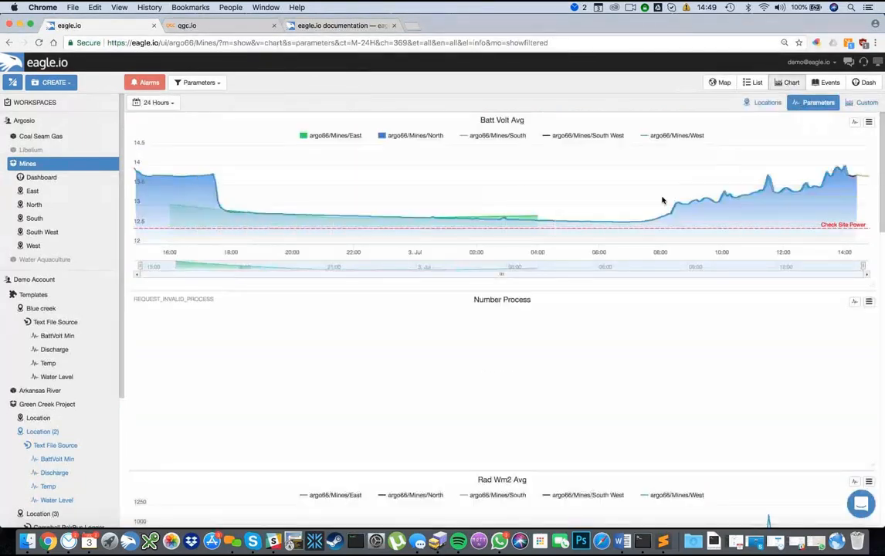
left_click(43, 193)
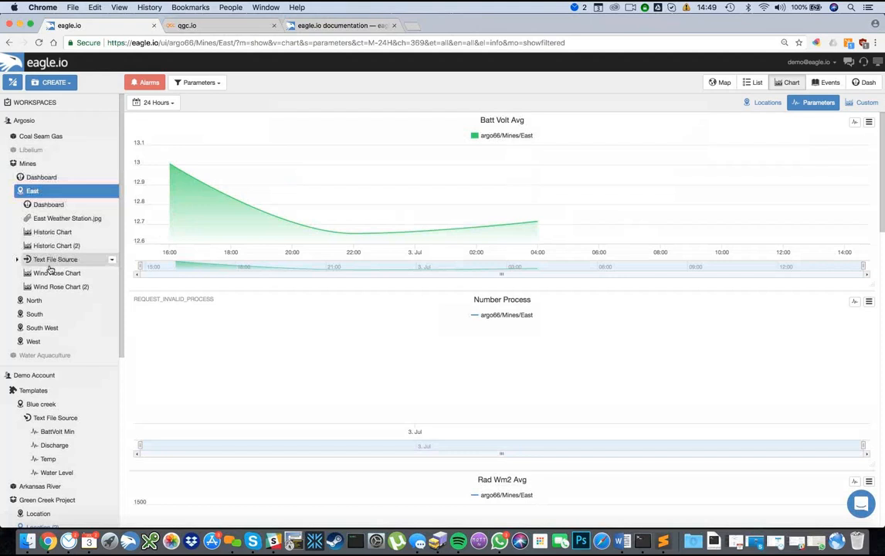
left_click(26, 206)
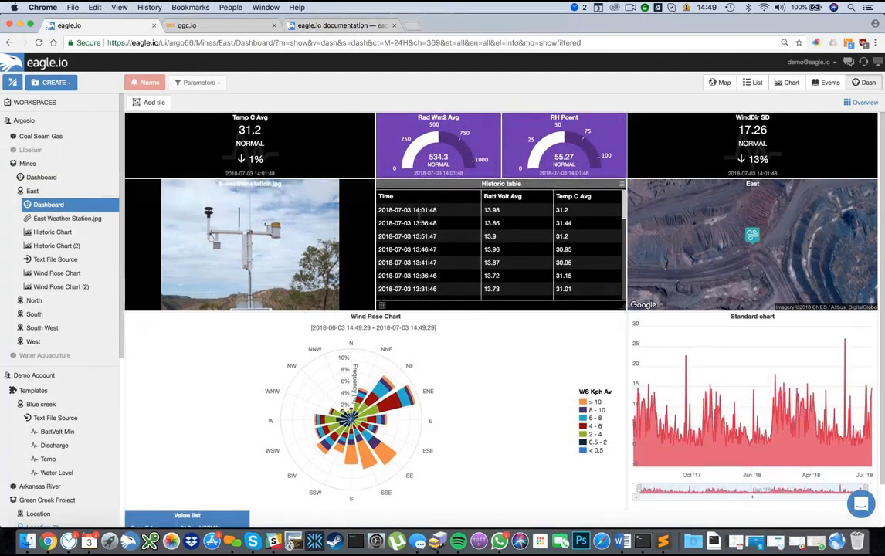
mouse_move(622, 307)
left_mouse_down()
mouse_move(513, 259)
mouse_move(617, 305)
left_mouse_up()
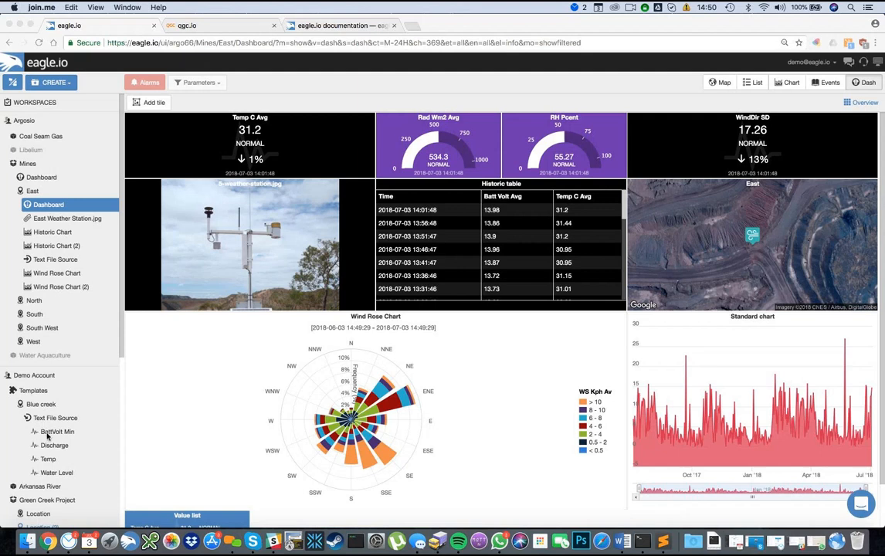
Return to the Green Creek Project dashboard and inspect the BattVolt Min and Velocity readings in its historic chart.
scroll(48, 436, "down", 3)
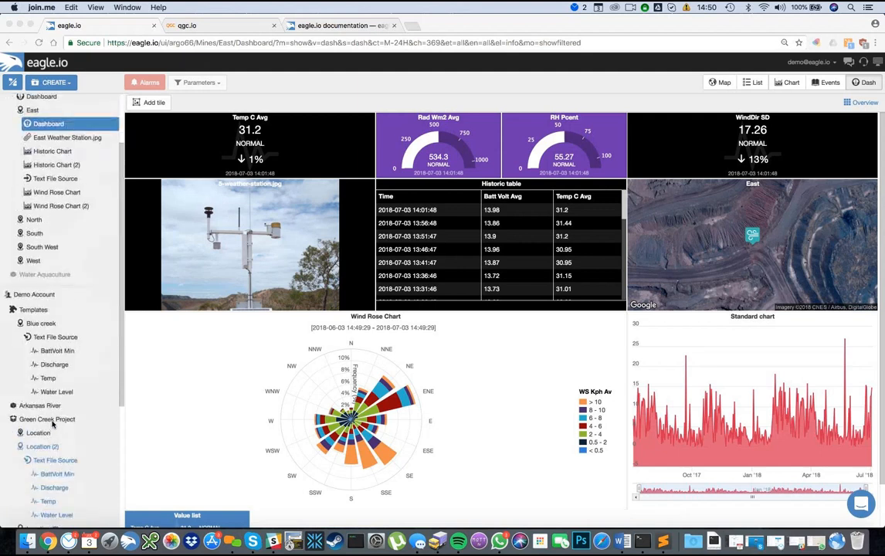
left_click(52, 423)
left_click(56, 425)
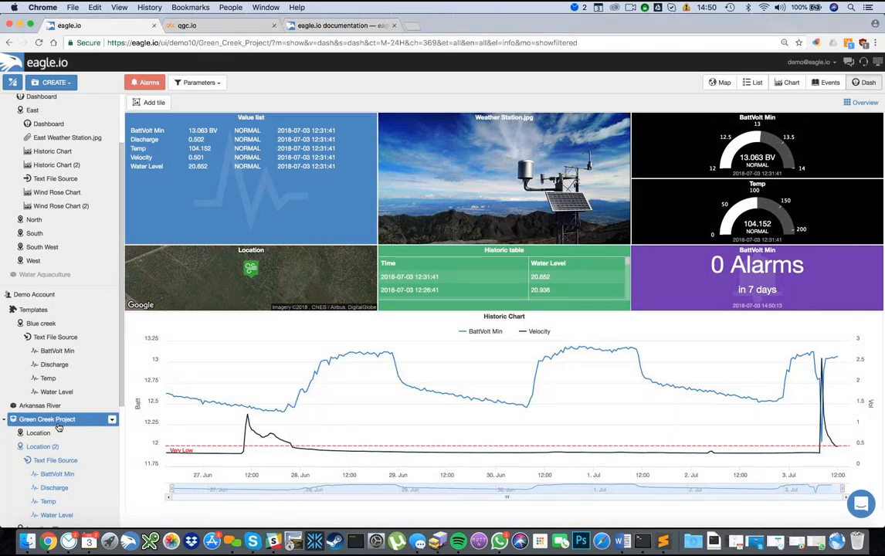
mouse_move(284, 426)
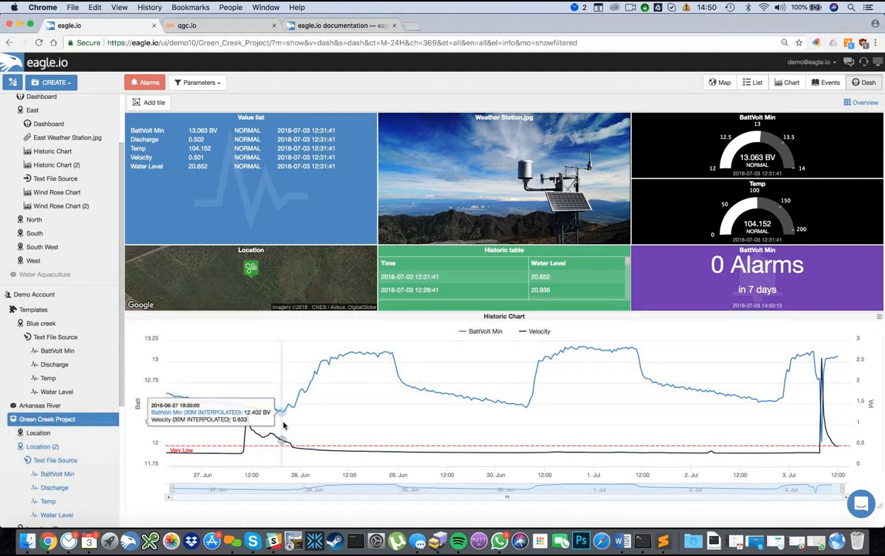